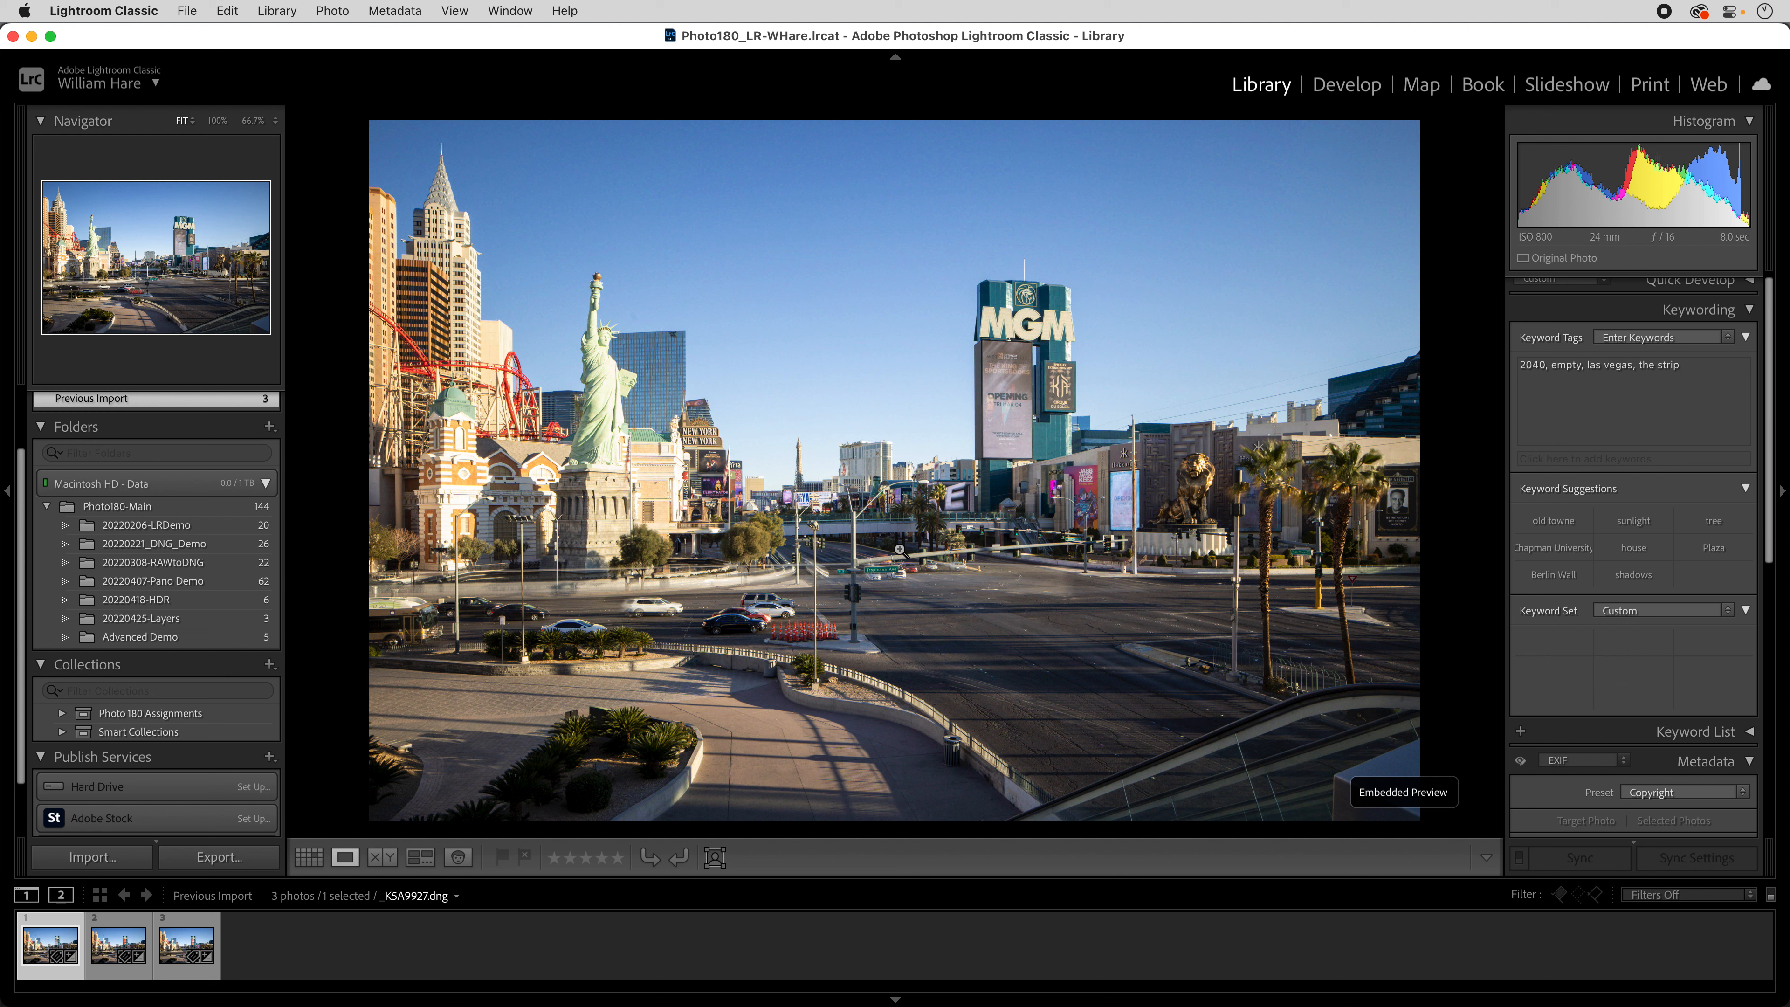
Open the first photo, _K5A9927.dng, for editing in Adobe Photoshop 2022.
{"action": "right_click", "coordinate": [29, 950]}
{"action": "mouse_move", "coordinate": [124, 544]}
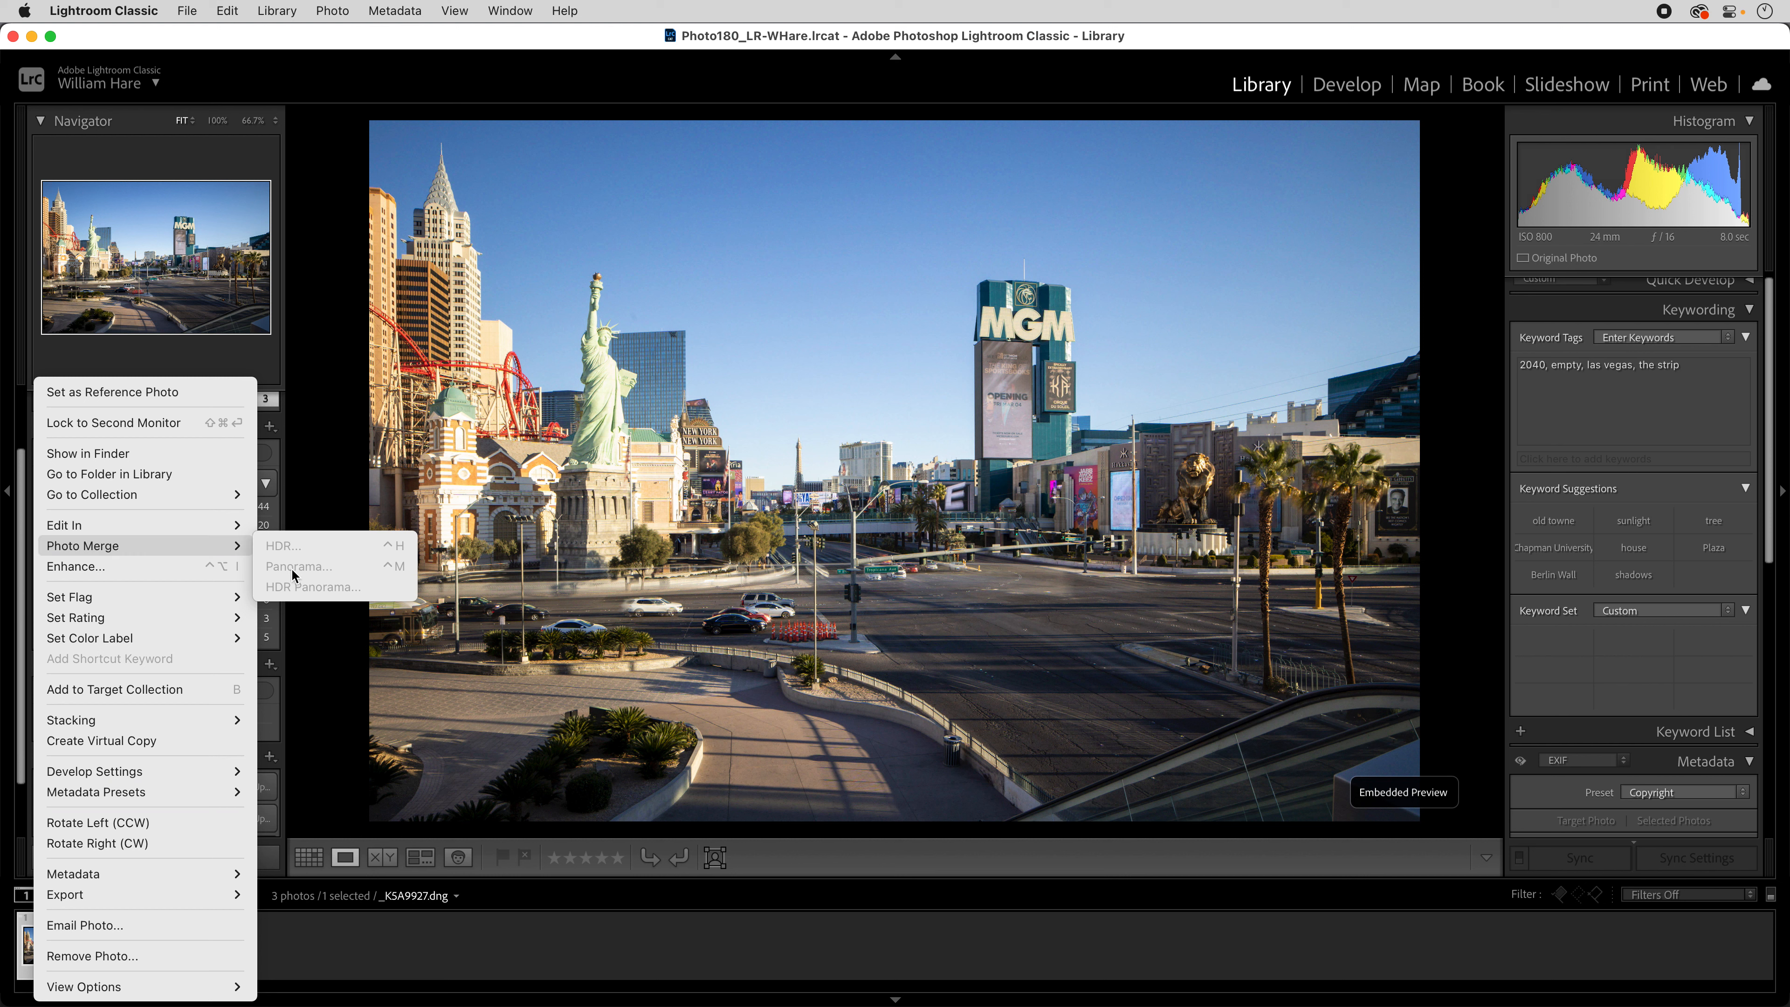
{"action": "mouse_move", "coordinate": [175, 530]}
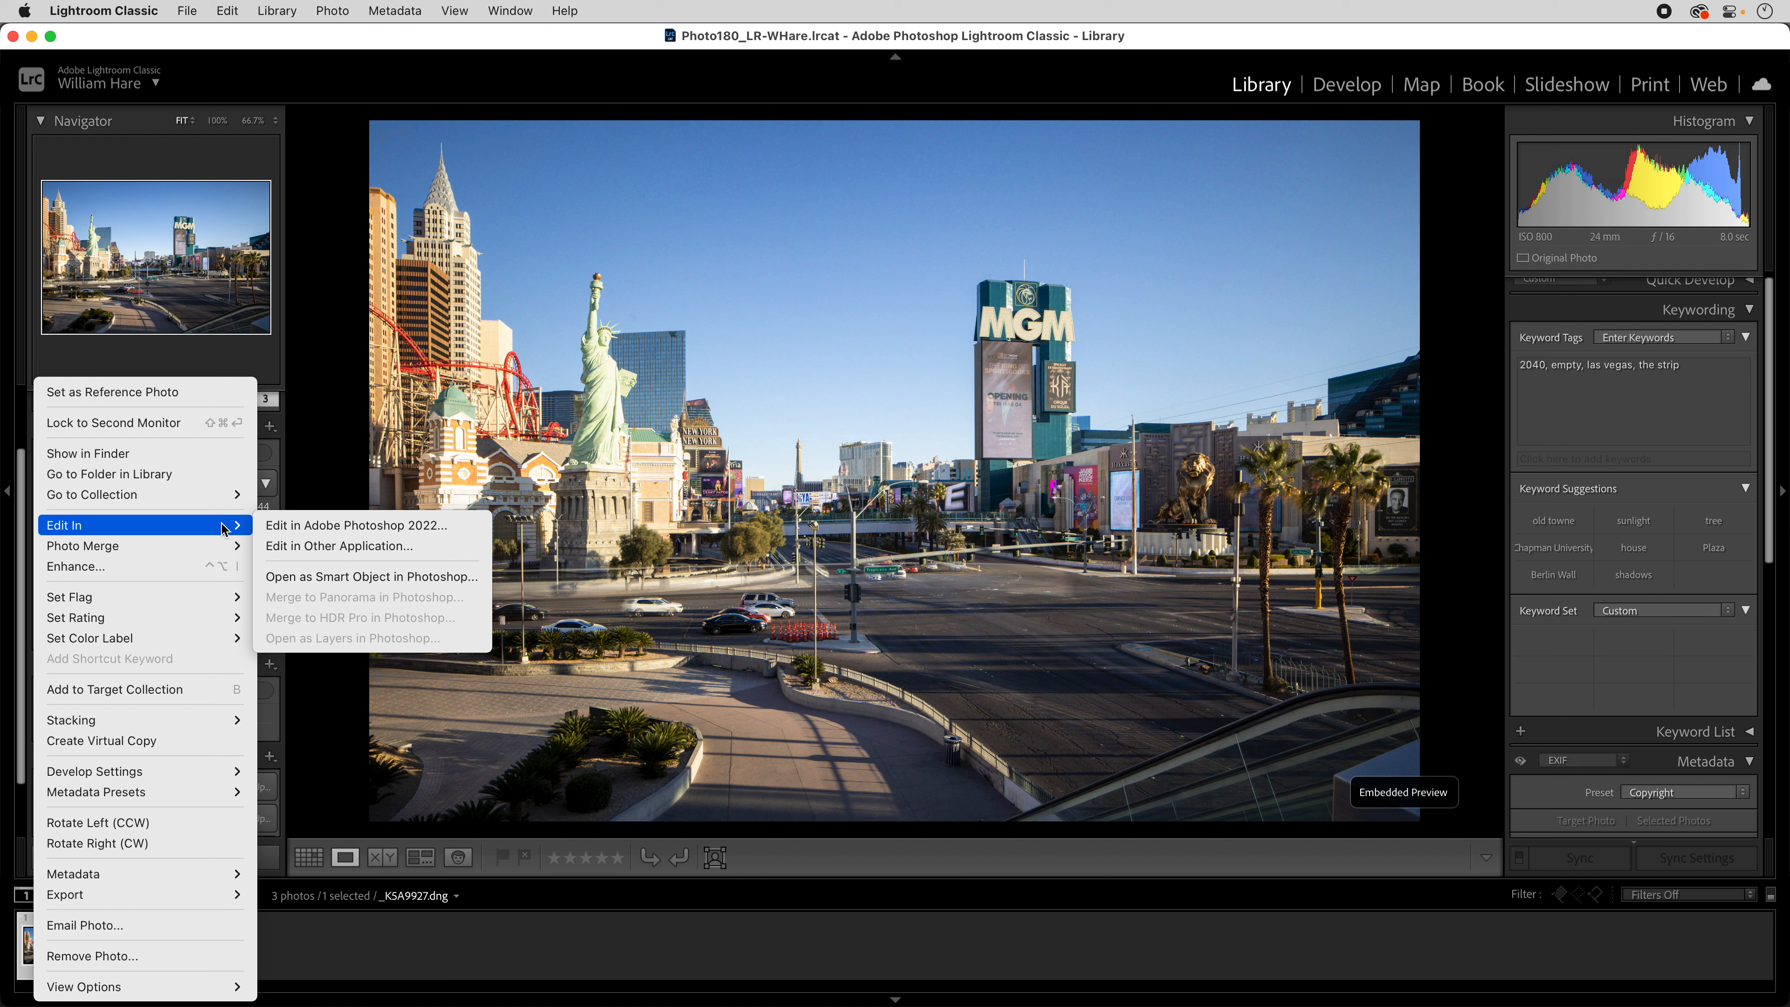
{"action": "left_click", "coordinate": [372, 526]}
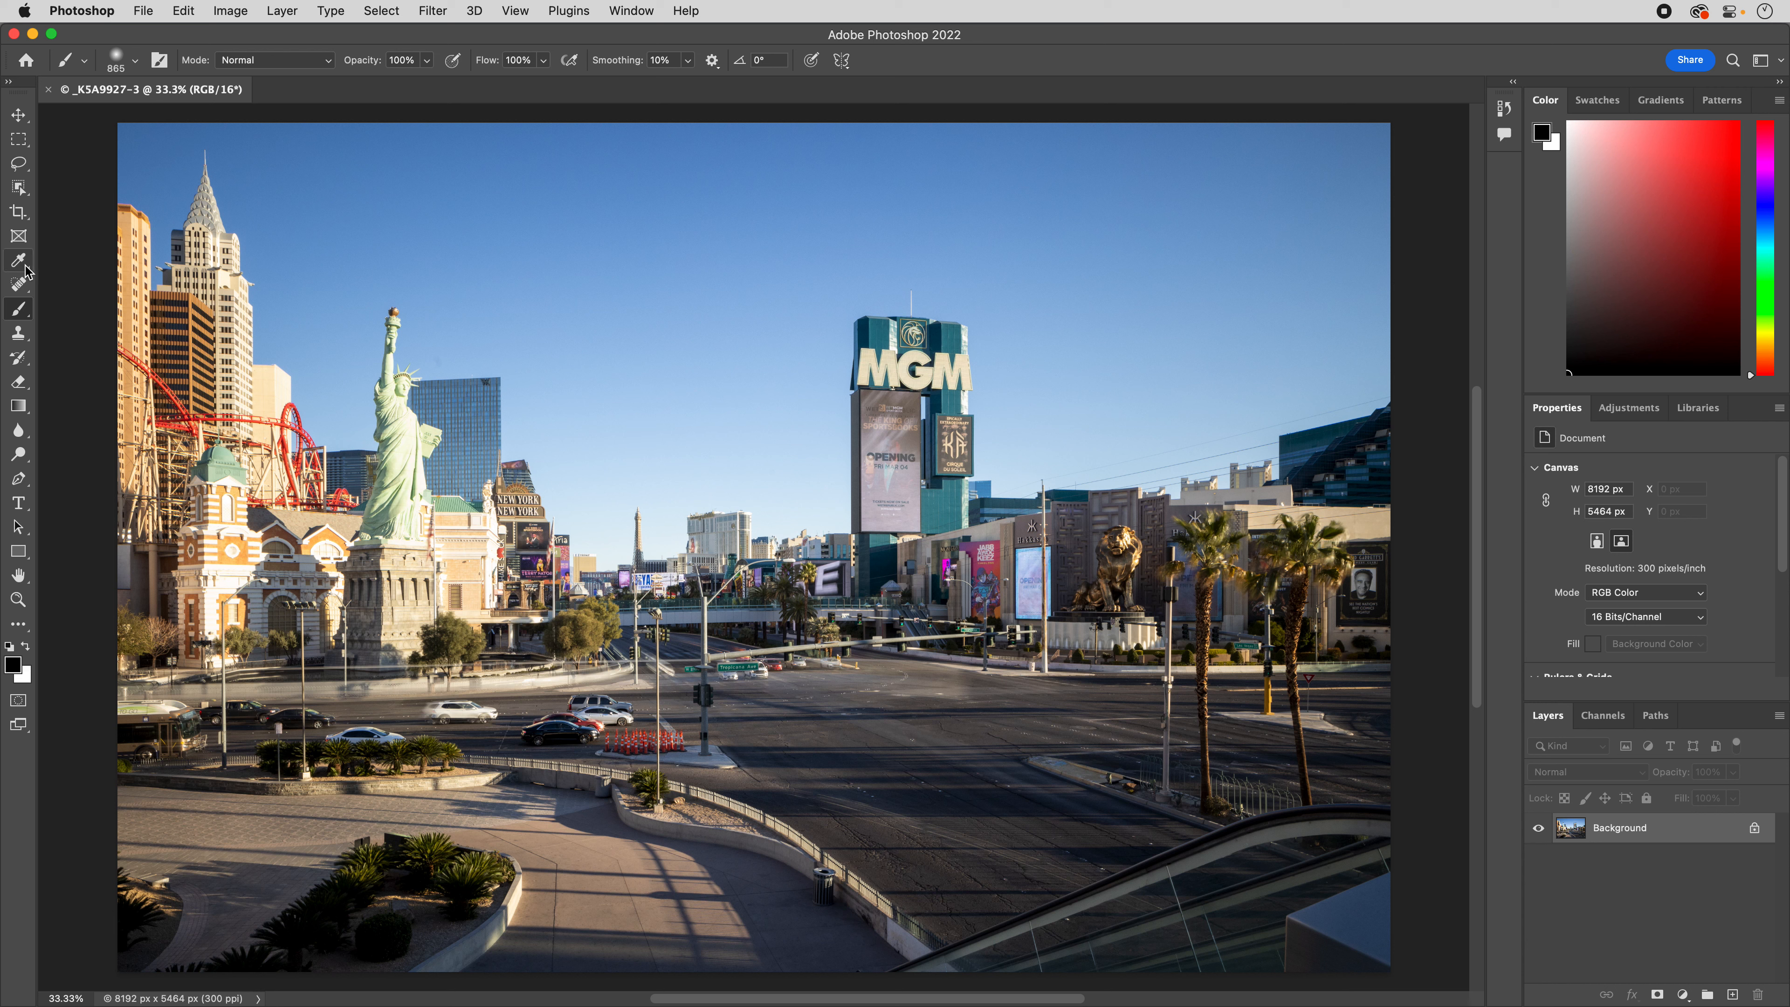
Add the text "Add Type!" in the sky between the Statue of Liberty and the MGM tower.
{"action": "left_click", "coordinate": [18, 503]}
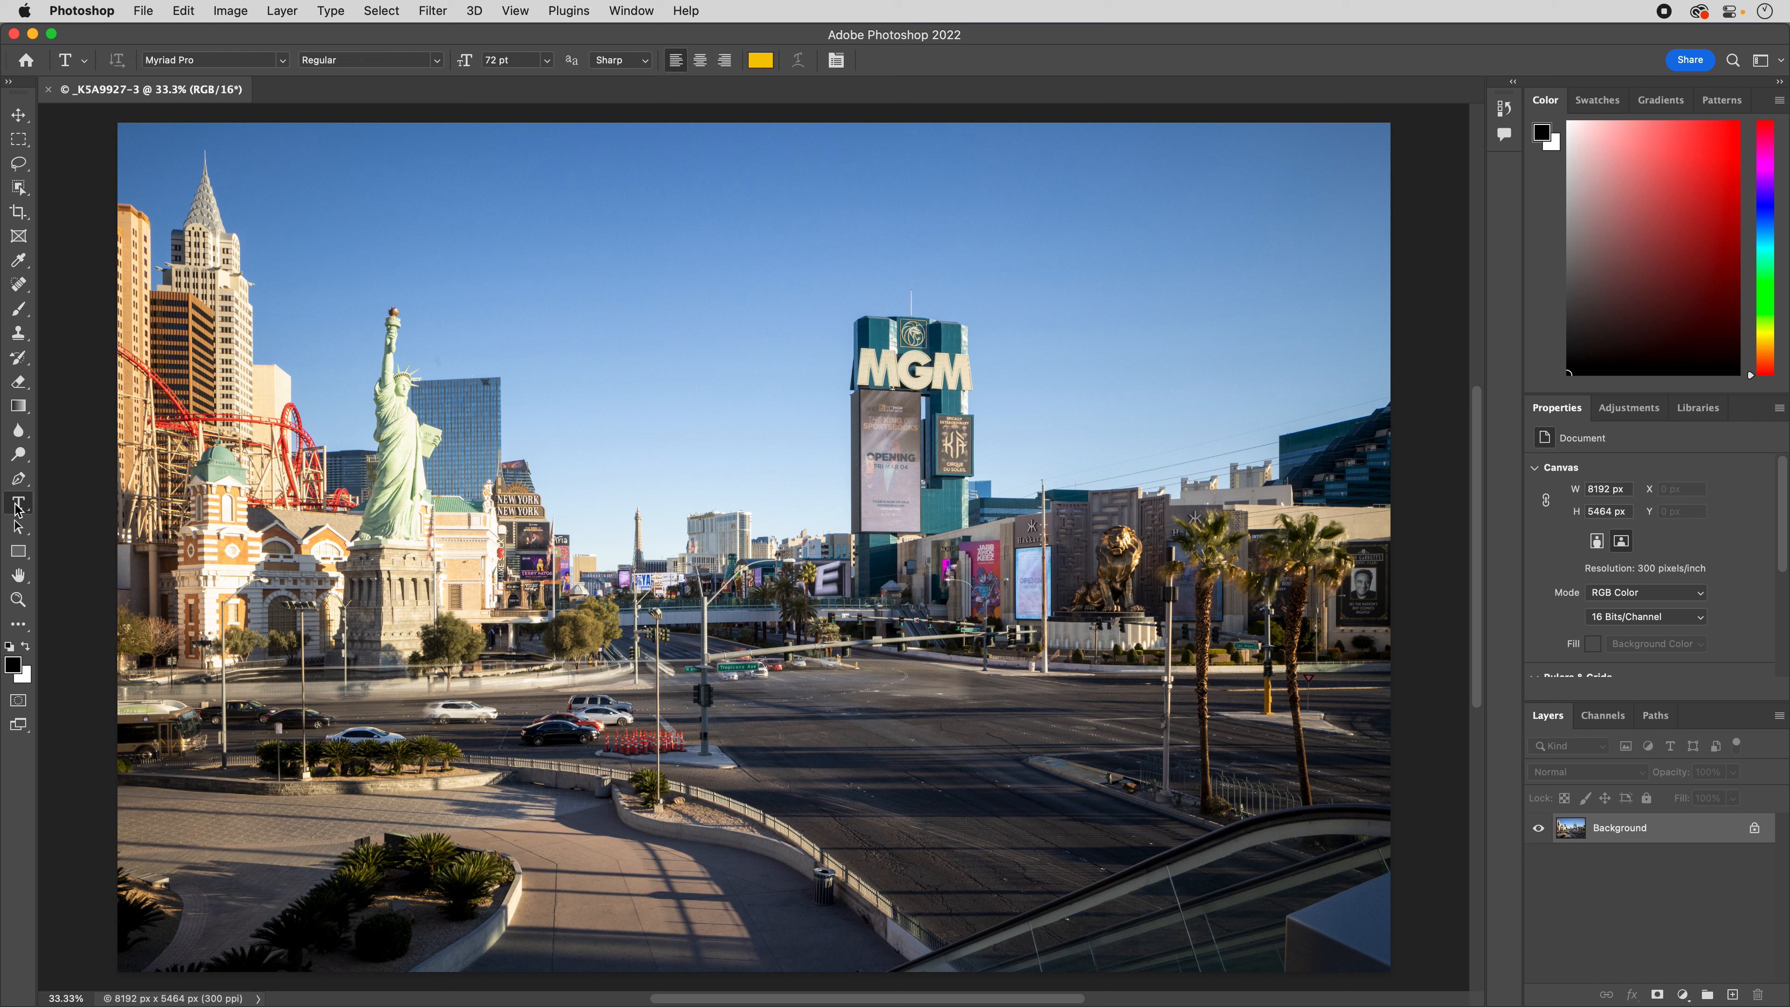
{"action": "left_click", "coordinate": [600, 240]}
{"action": "type", "text": "Add Type"}
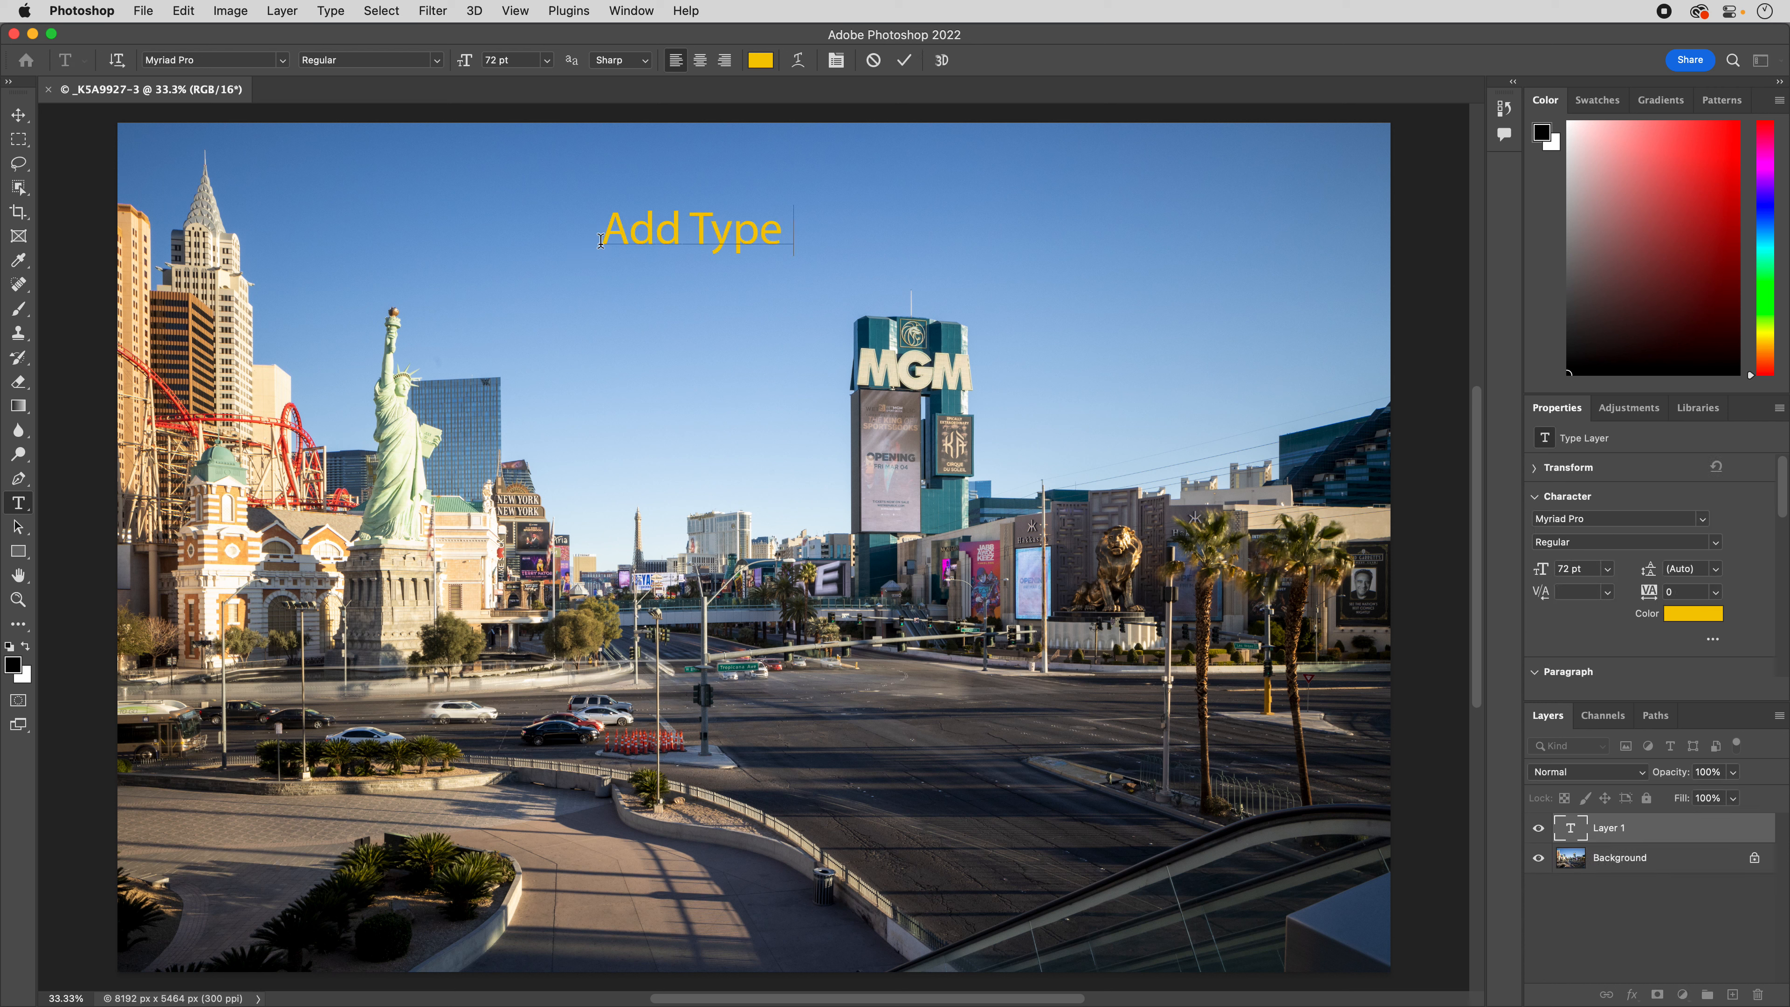
{"action": "key", "text": "Return"}
{"action": "key", "text": "BackSpace"}
{"action": "left_click", "coordinate": [19, 115]}
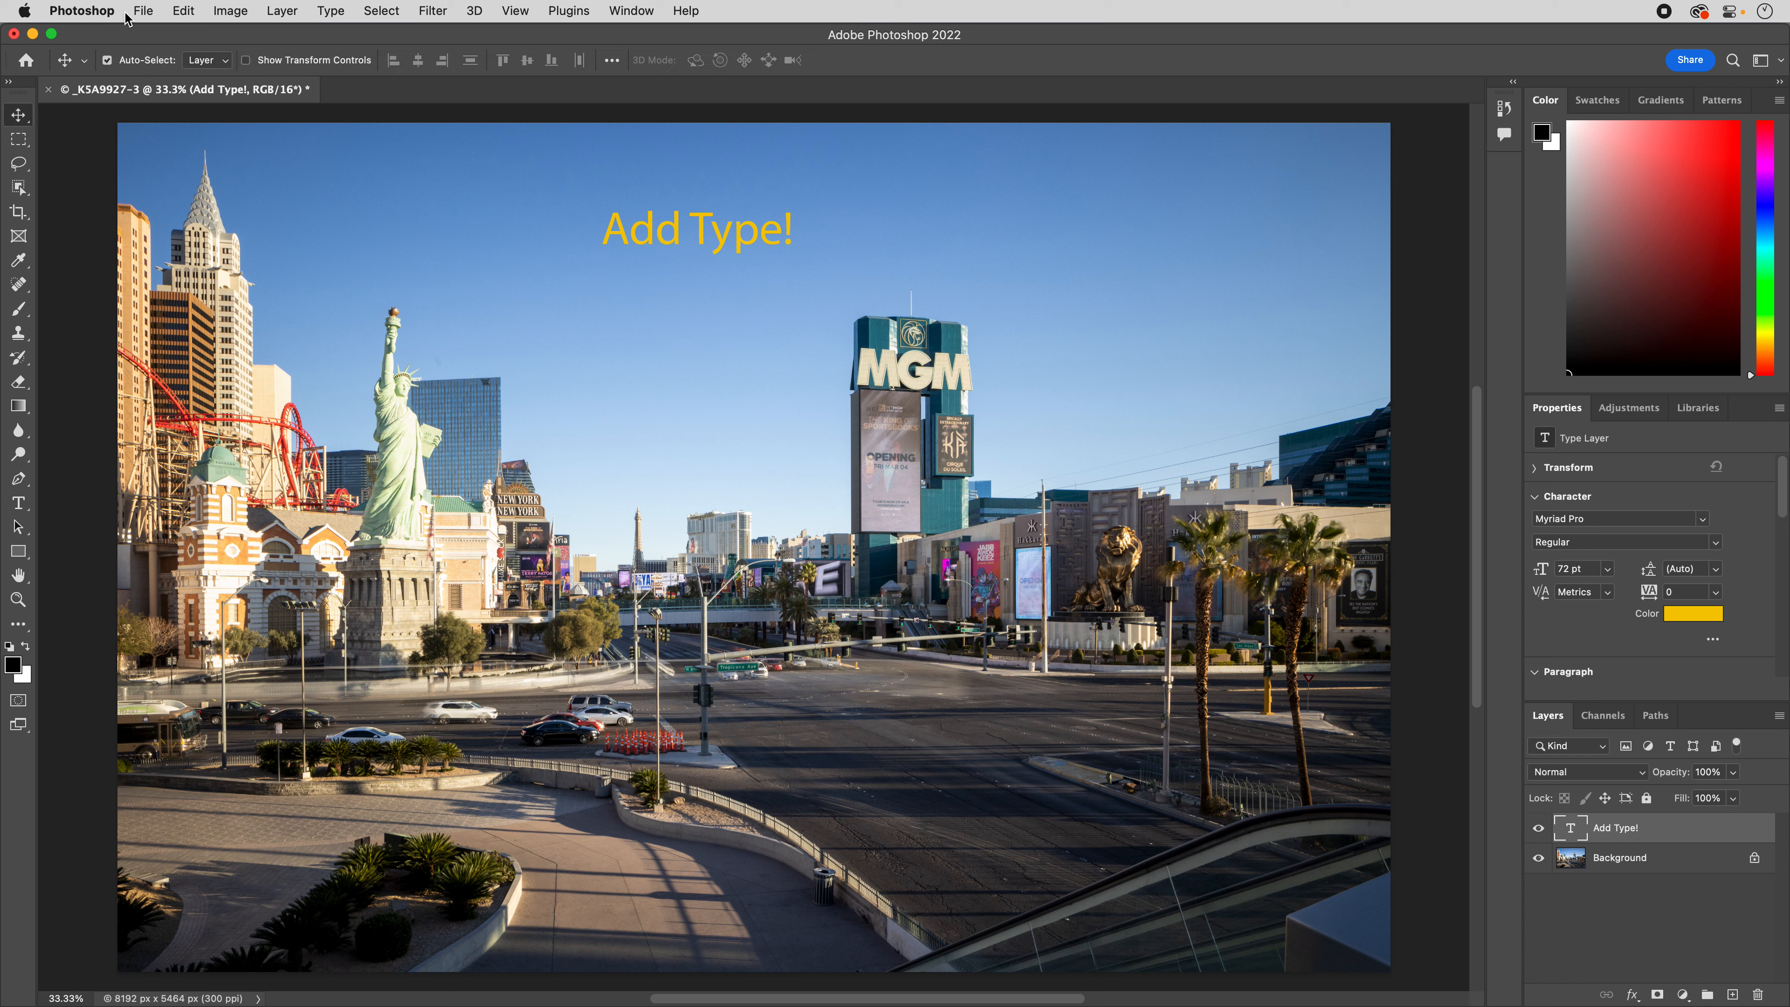
Save the document as _K5A9927-Type.psd in the 20220425-Layers folder in Photoshop format.
{"action": "left_click", "coordinate": [144, 11]}
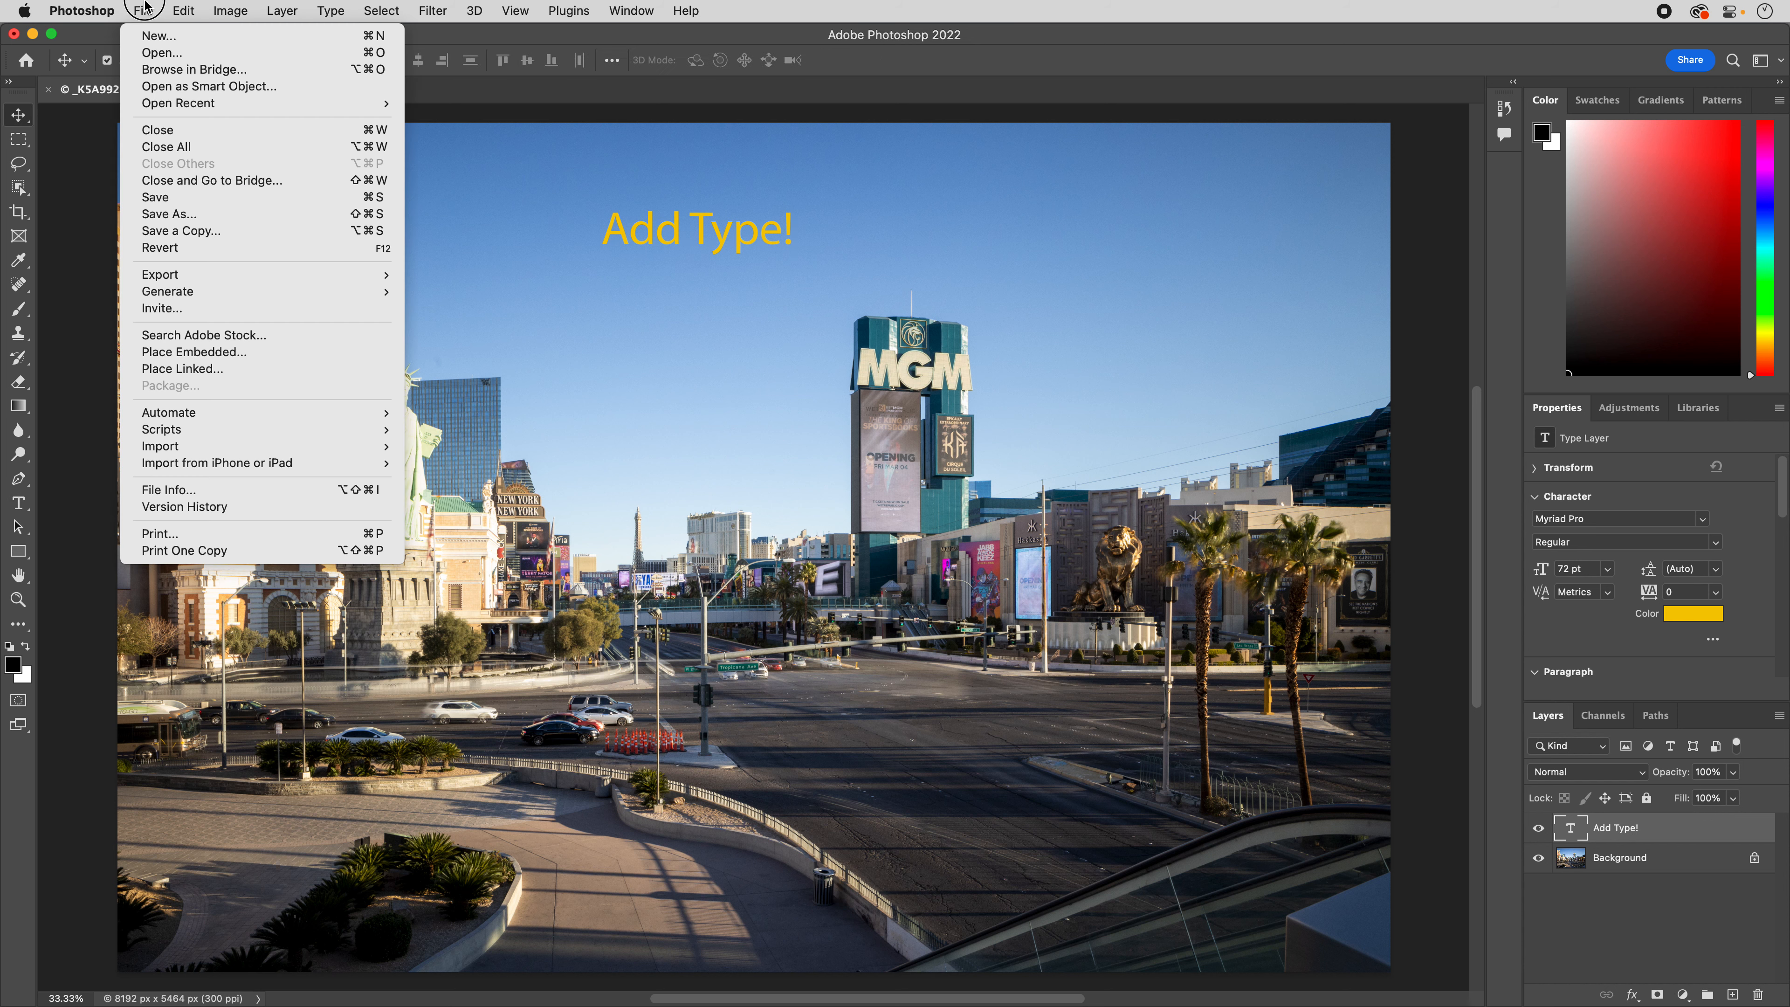
{"action": "left_click", "coordinate": [187, 214]}
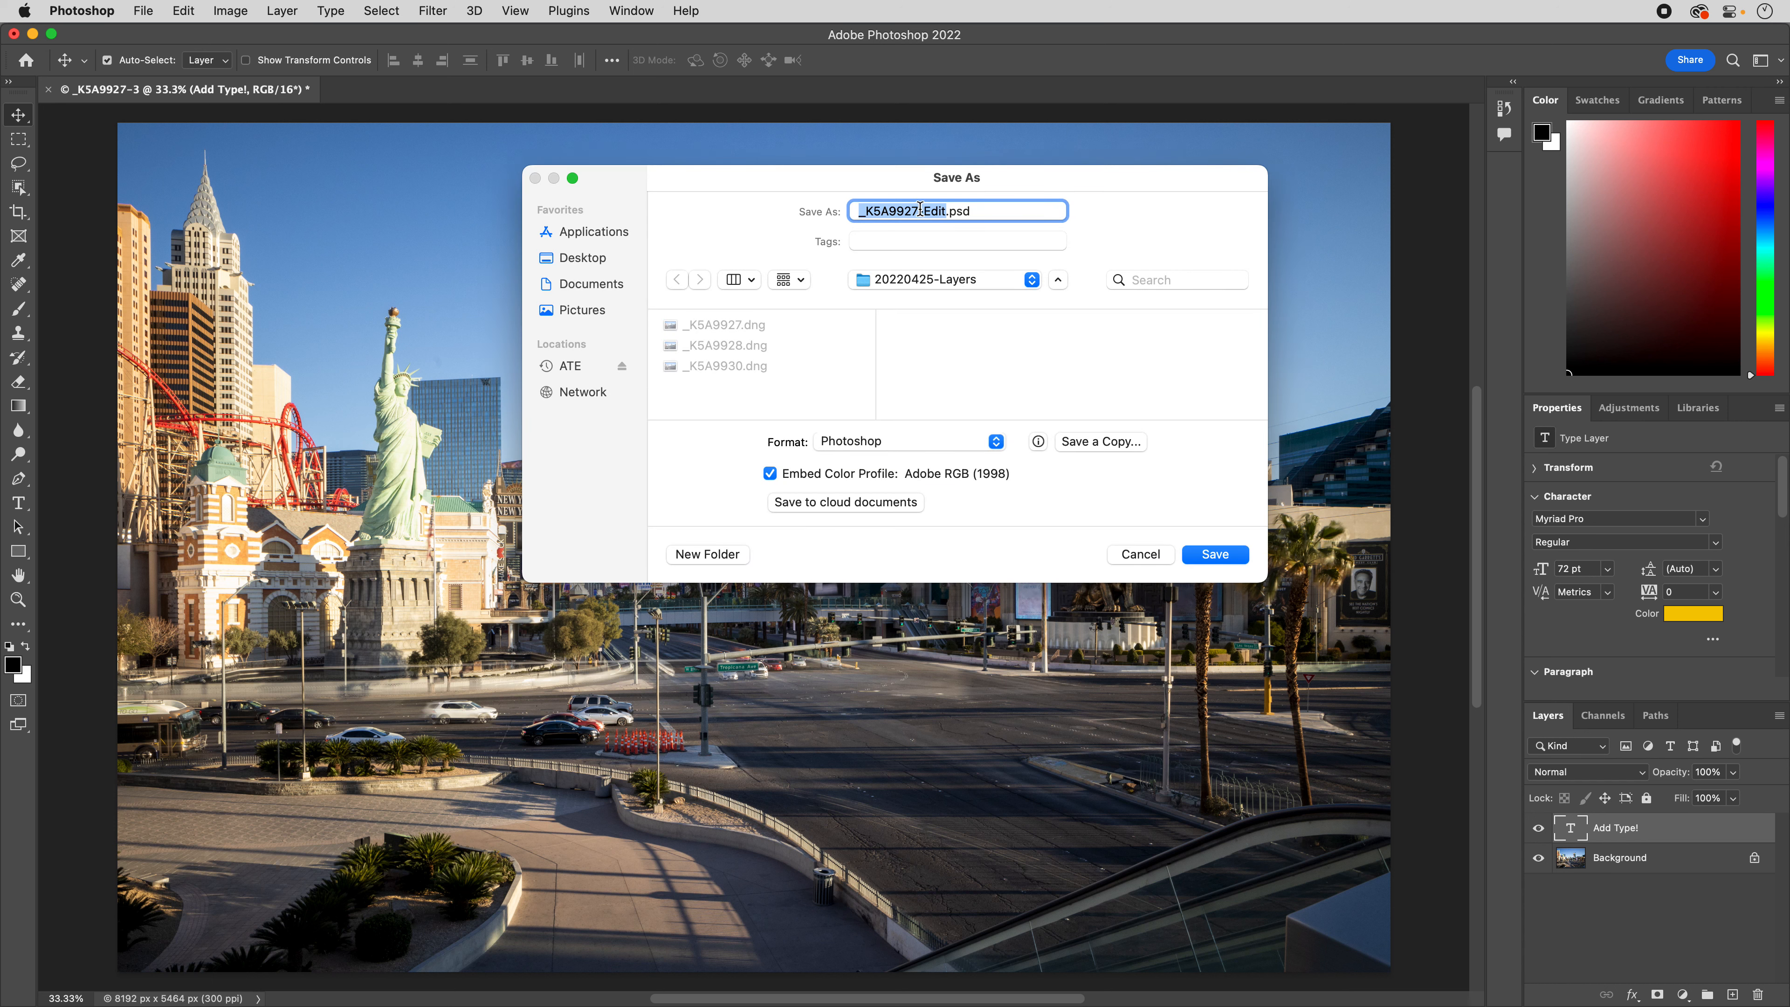
{"action": "left_click", "coordinate": [946, 212]}
{"action": "key", "text": "BackSpace"}
{"action": "key", "text": "BackSpace"}
{"action": "key", "text": "BackSpace"}
{"action": "key", "text": "BackSpace"}
{"action": "type", "text": "Type"}
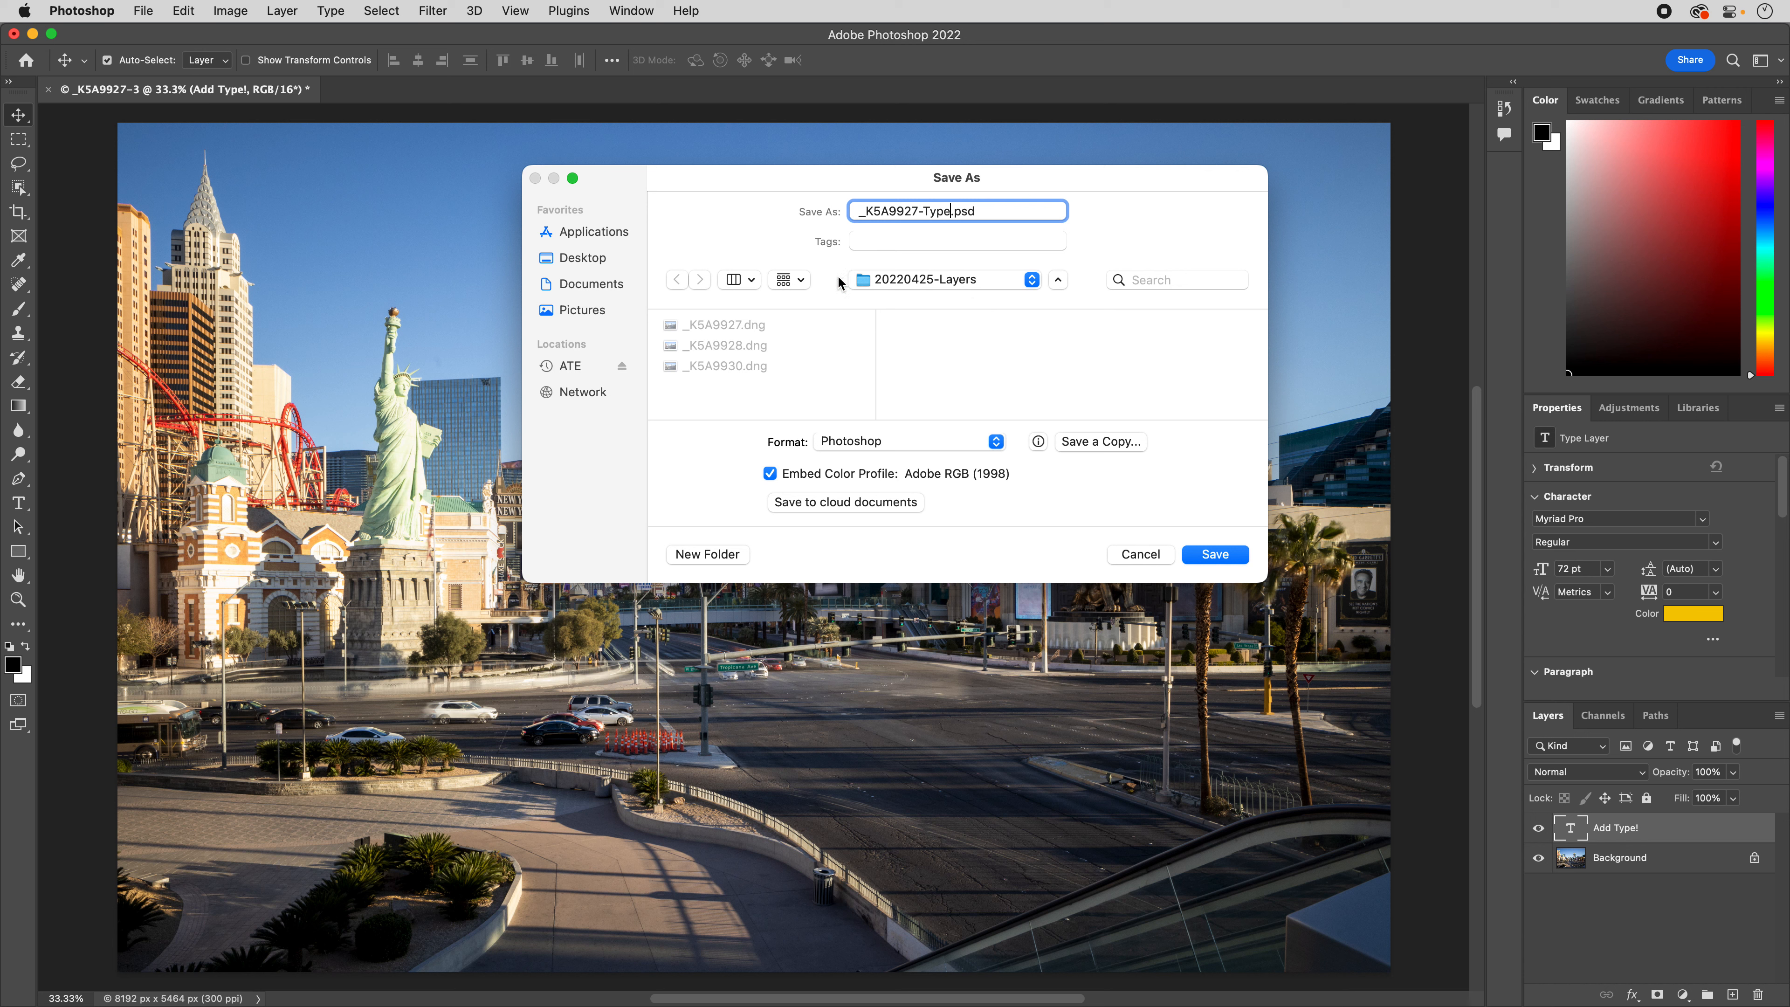
{"action": "left_click", "coordinate": [1216, 556]}
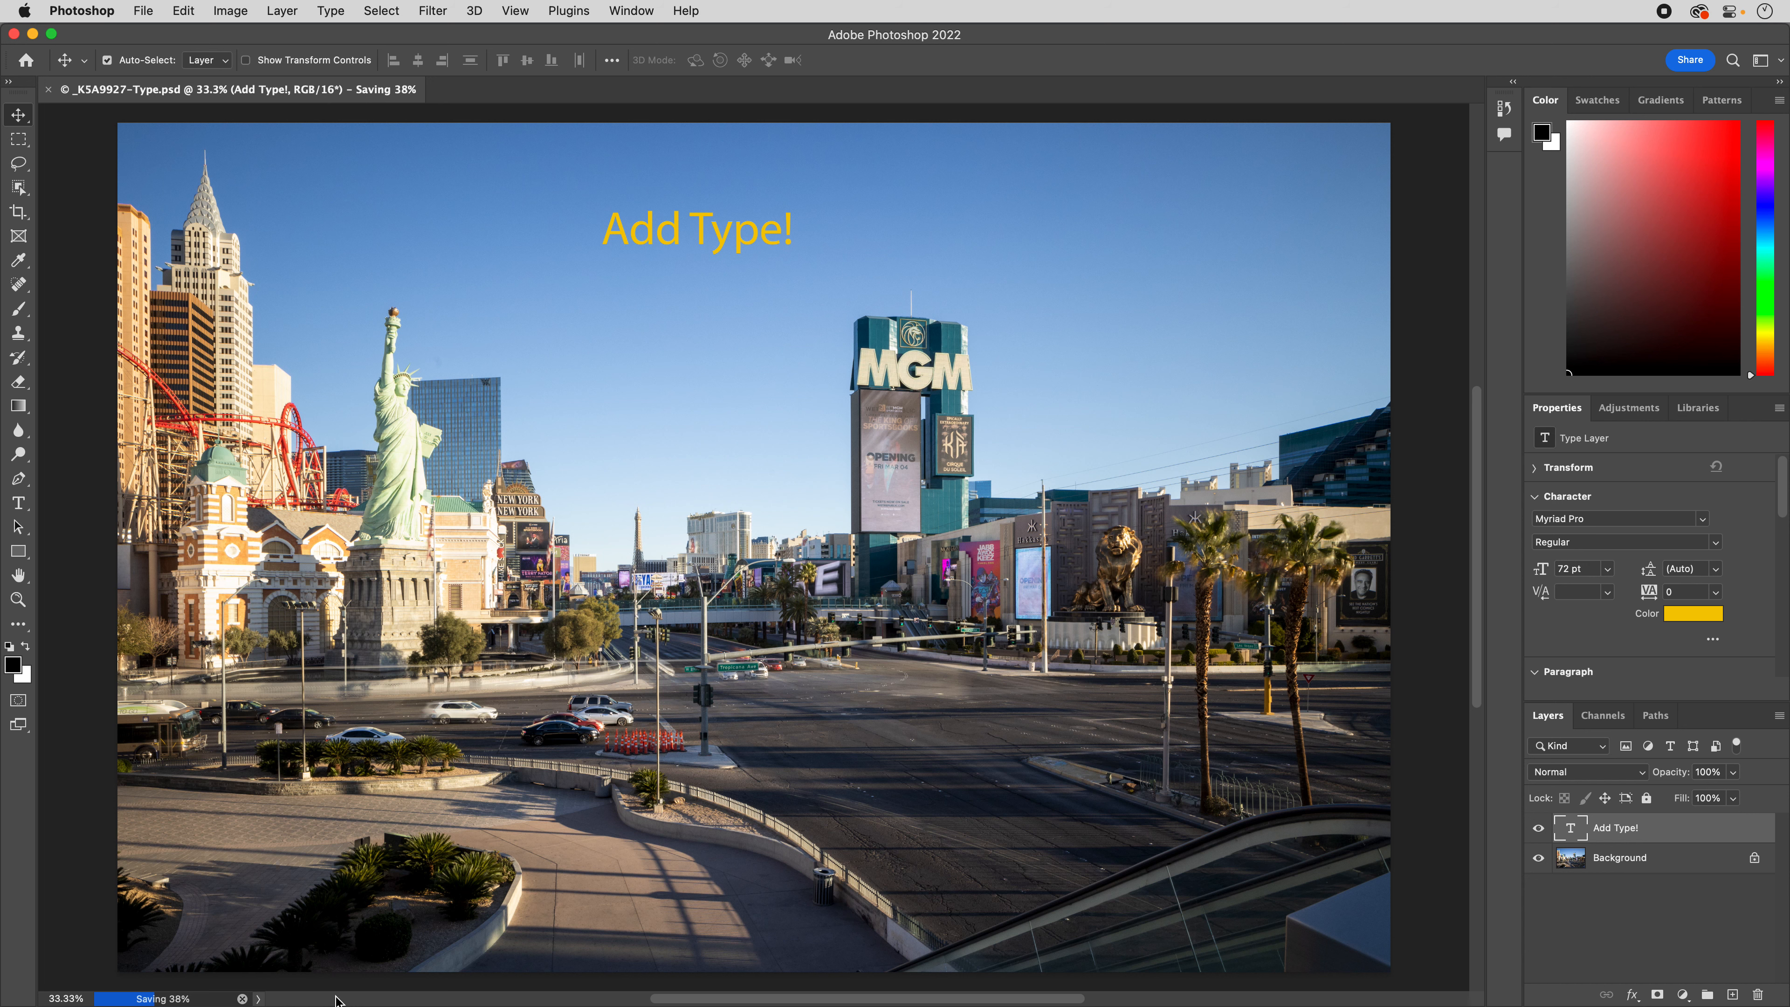
{"action": "scroll", "coordinate": [351, 620], "scroll_direction": "down", "scroll_amount": 8}
{"action": "scroll", "coordinate": [353, 620], "scroll_direction": "up", "scroll_amount": 6}
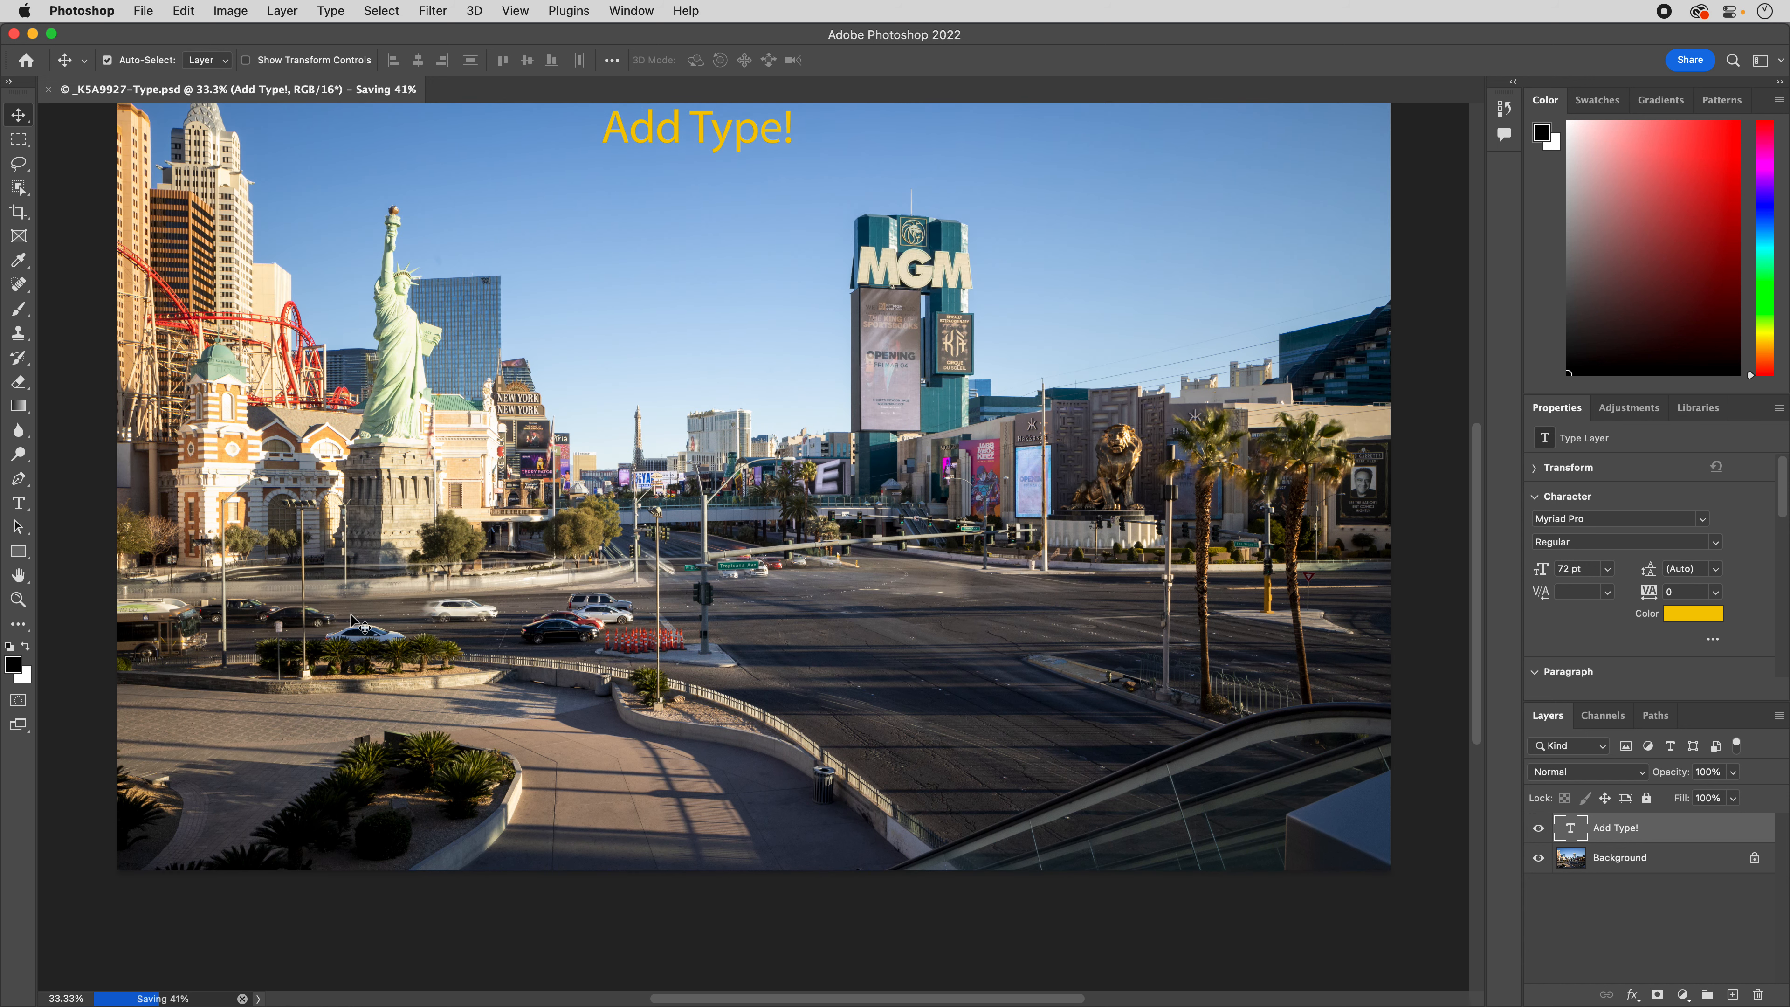
{"action": "scroll", "coordinate": [363, 627], "scroll_direction": "up", "scroll_amount": 3}
{"action": "scroll", "coordinate": [358, 623], "scroll_direction": "down", "scroll_amount": 1}
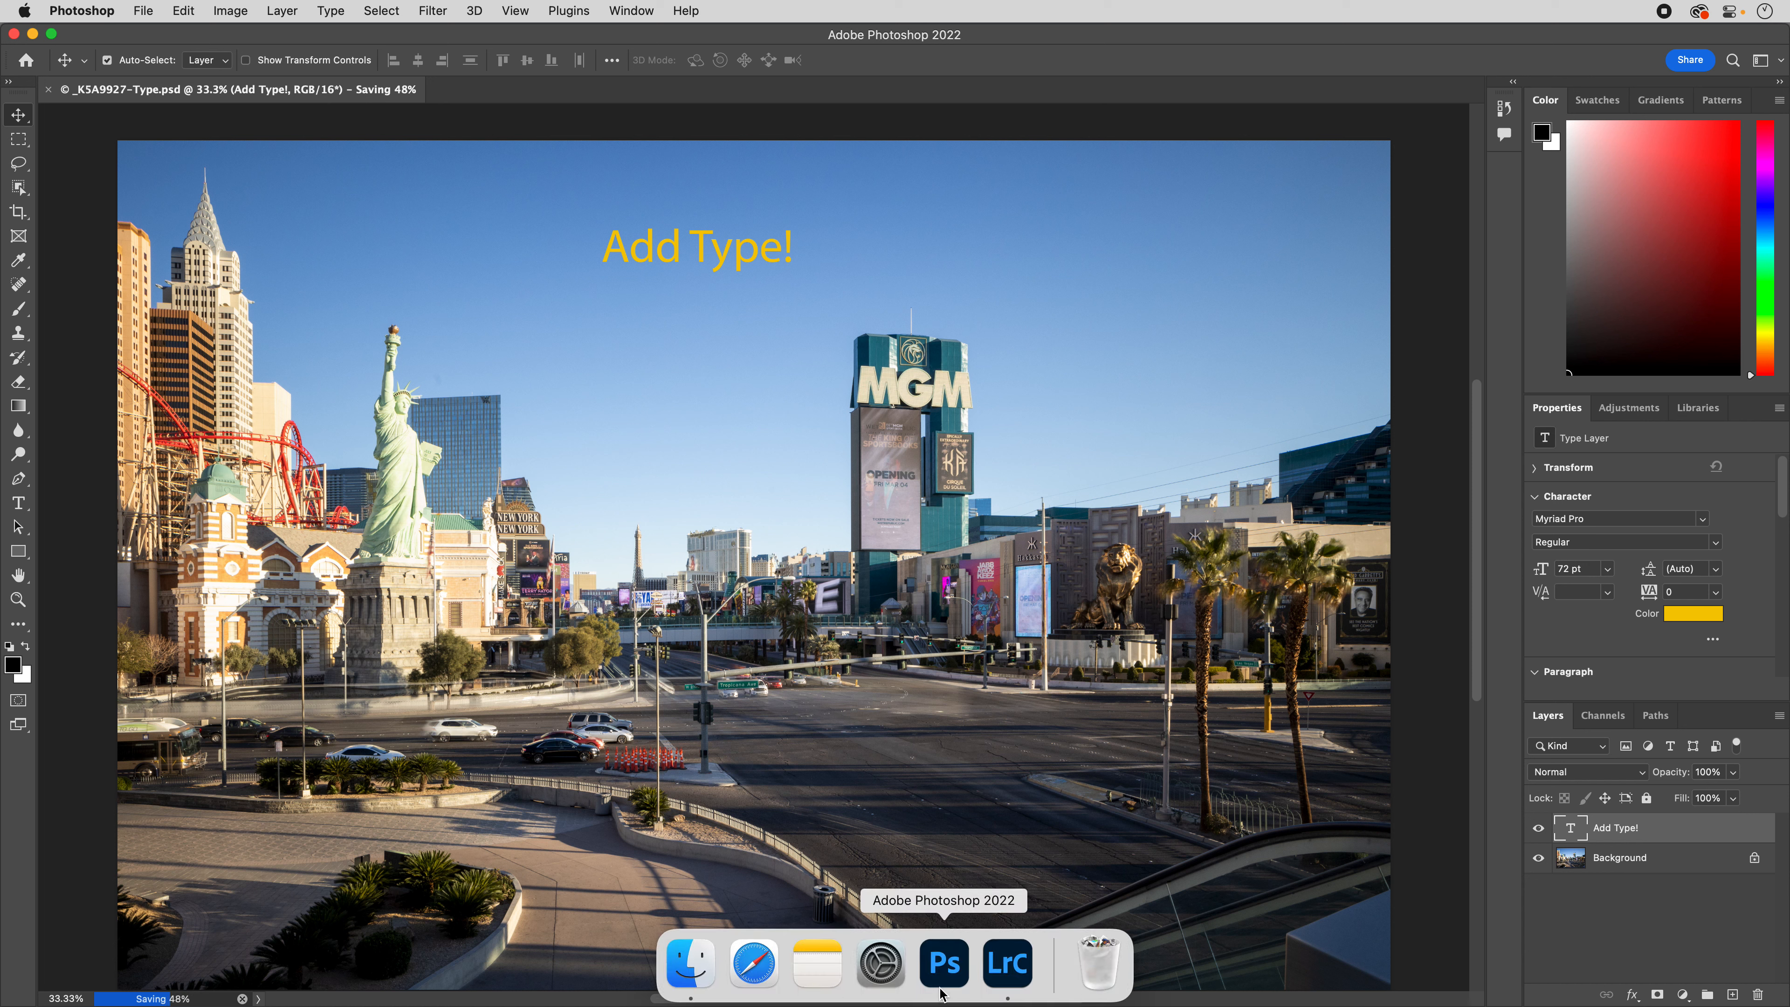
Switch to Lightroom Classic and compare _K5A9927-Type.psd with the original _K5A9927.dng, ending on the original.
{"action": "left_click", "coordinate": [1024, 953]}
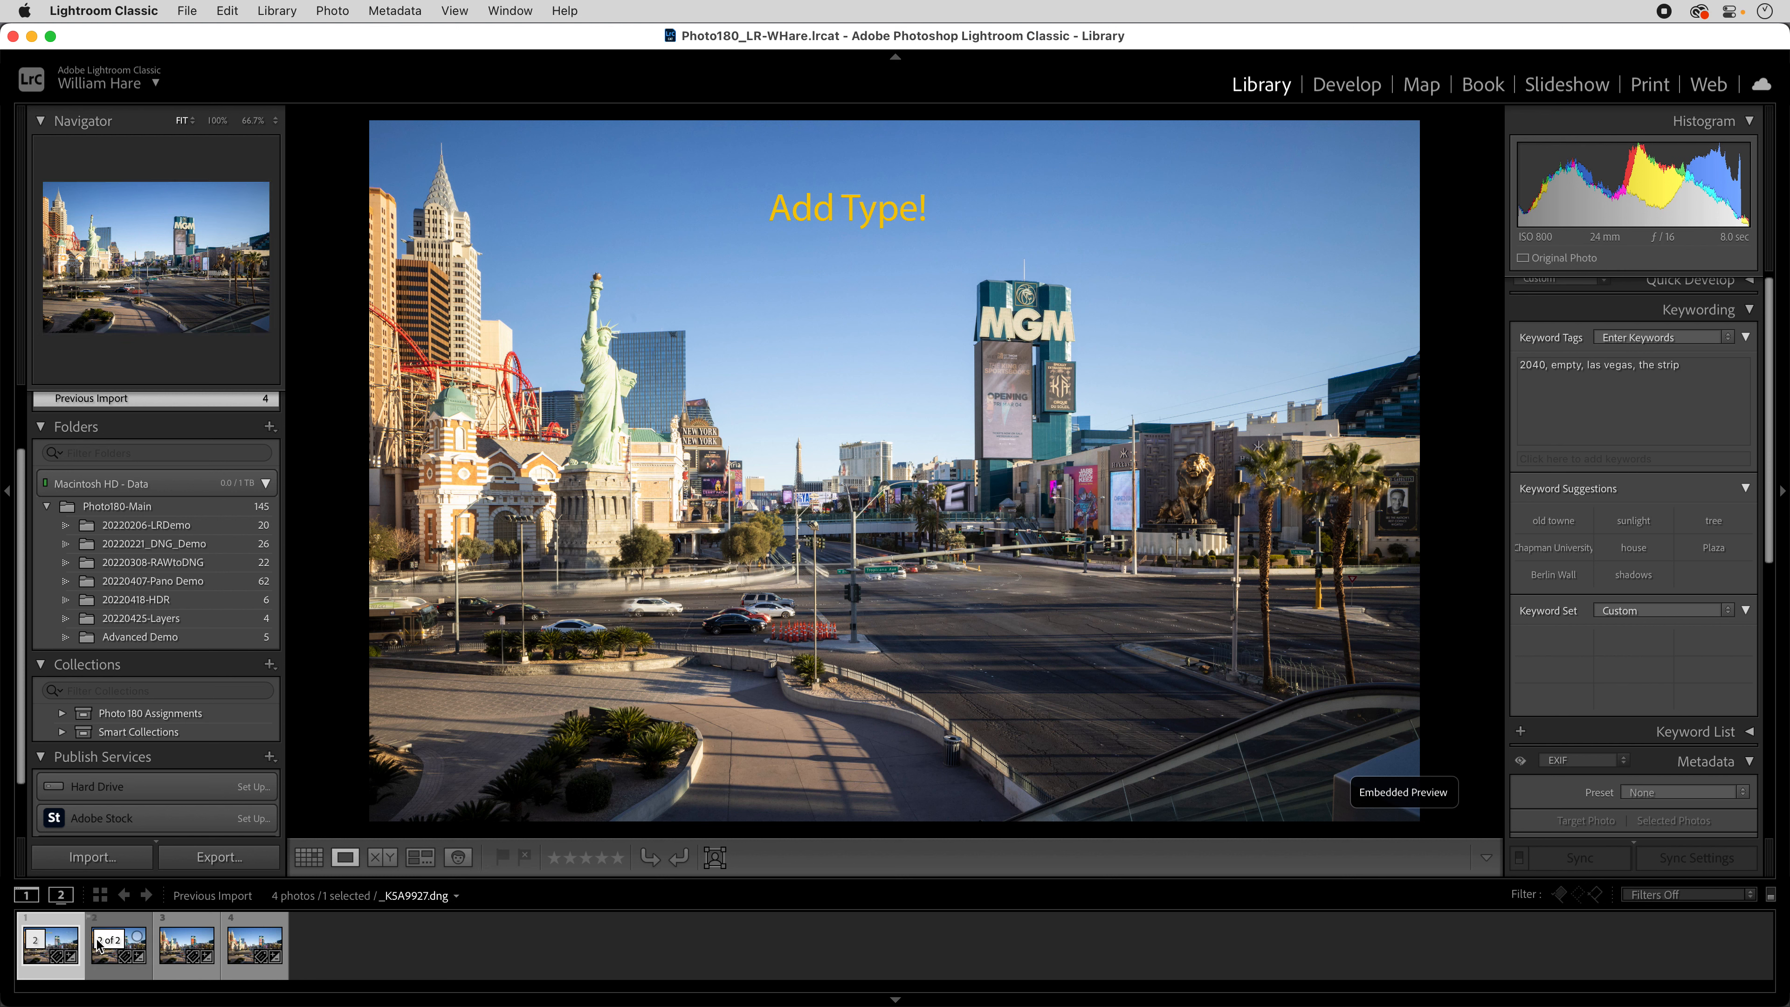
{"action": "left_click", "coordinate": [124, 945]}
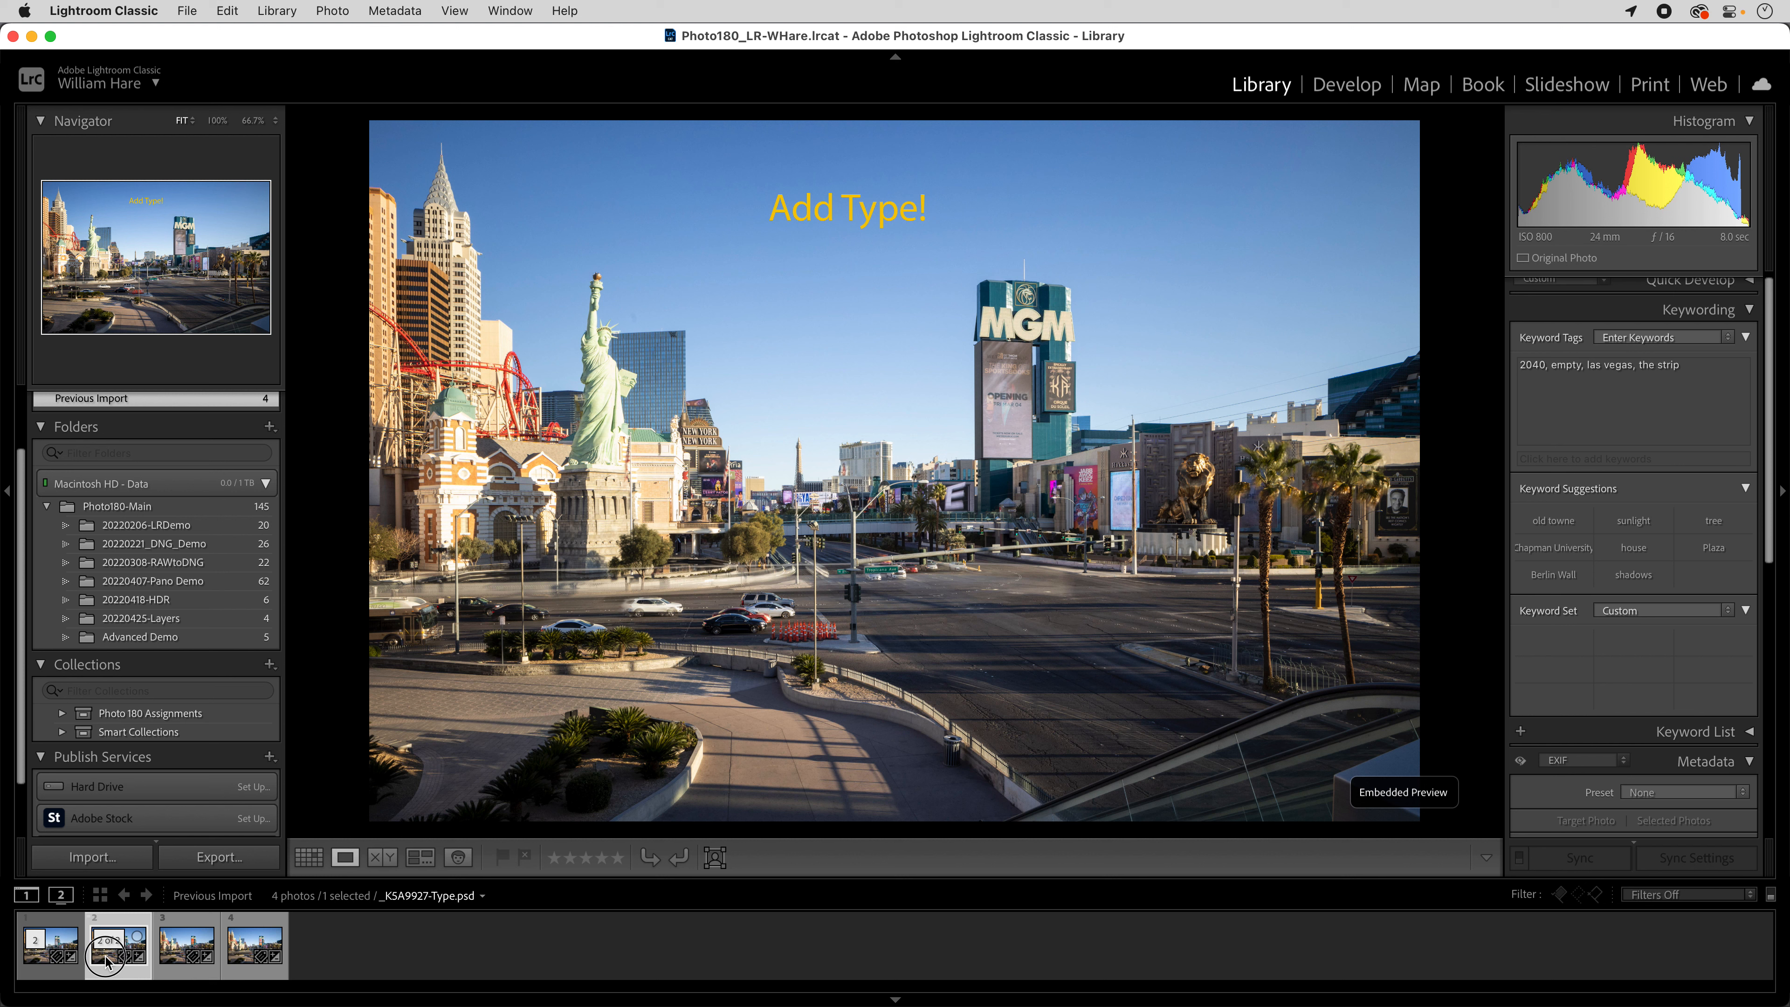
{"action": "key", "text": "Left"}
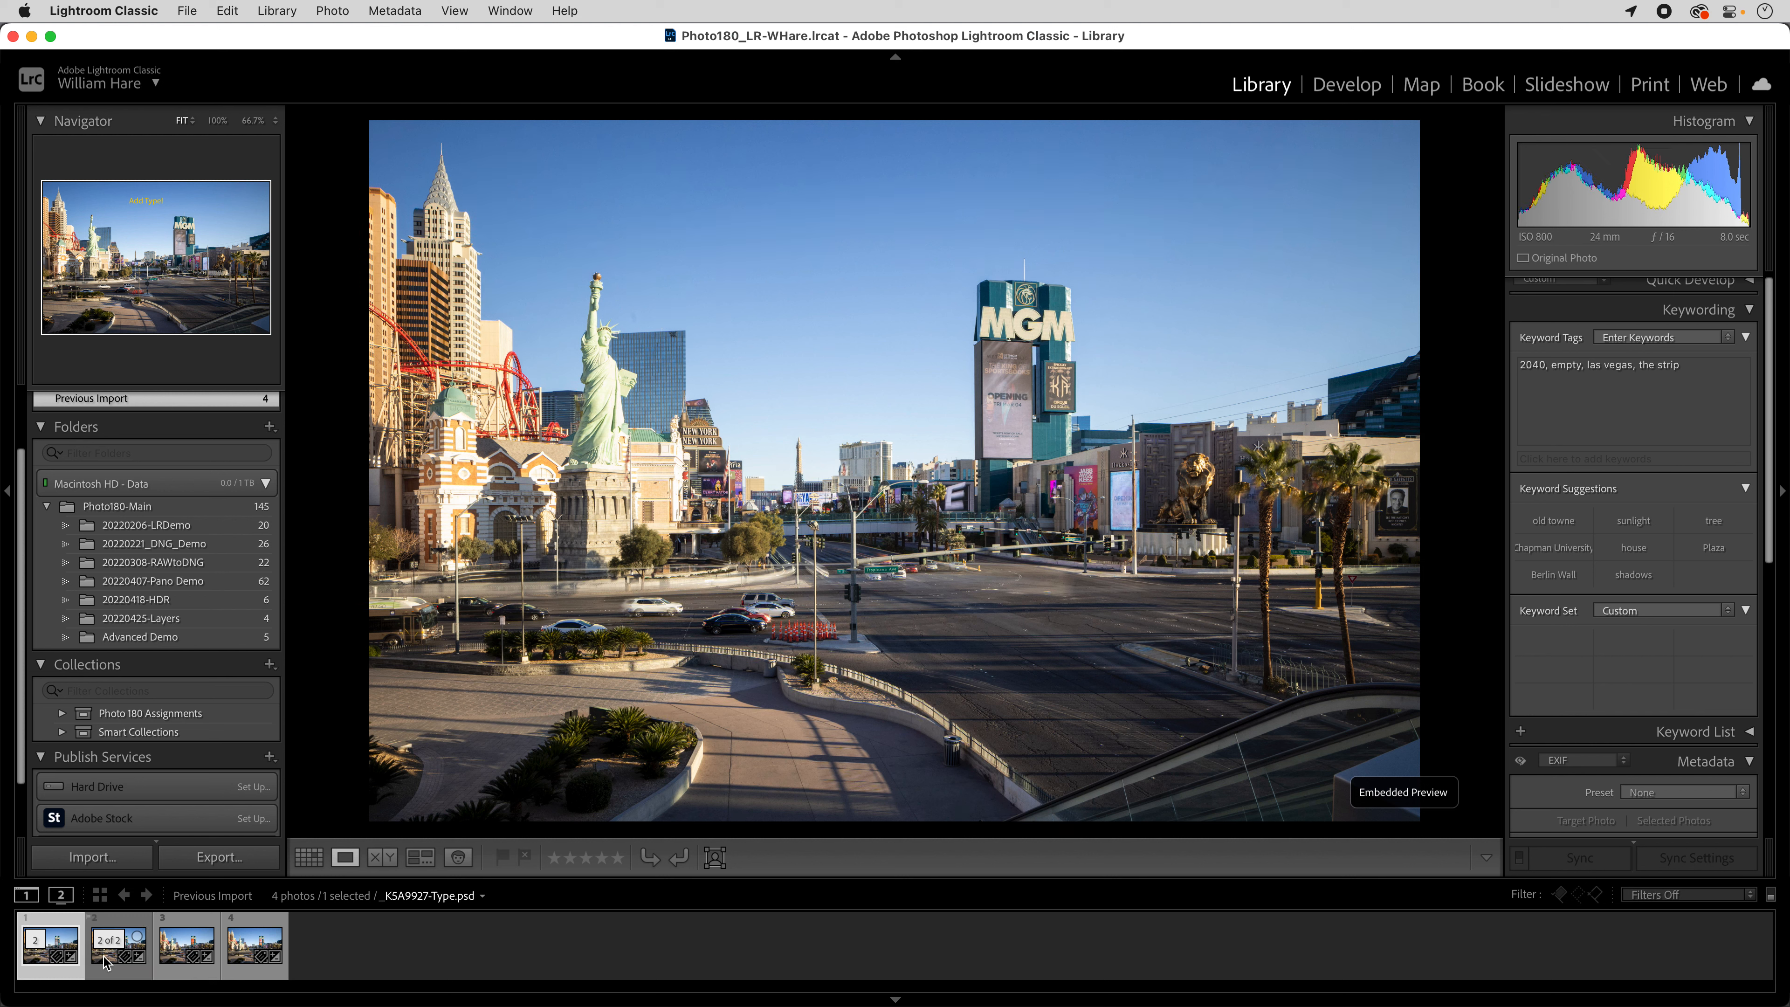
{"action": "key", "text": "Right"}
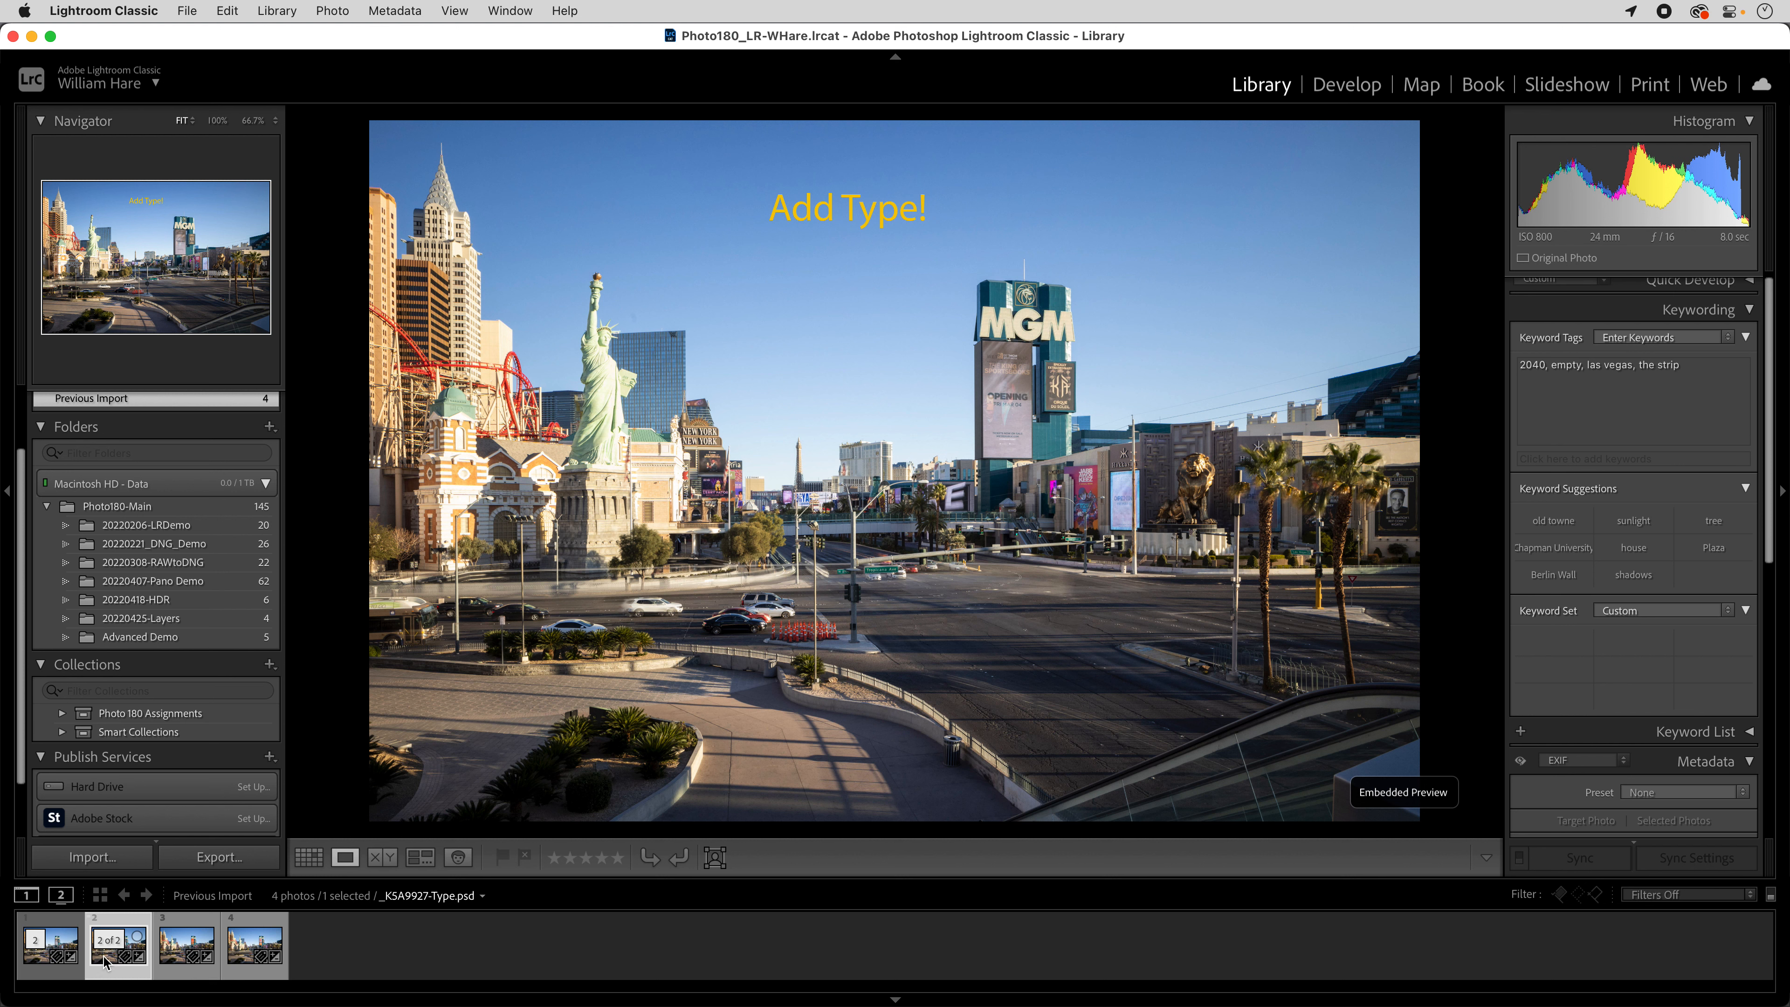
{"action": "key", "text": "Left"}
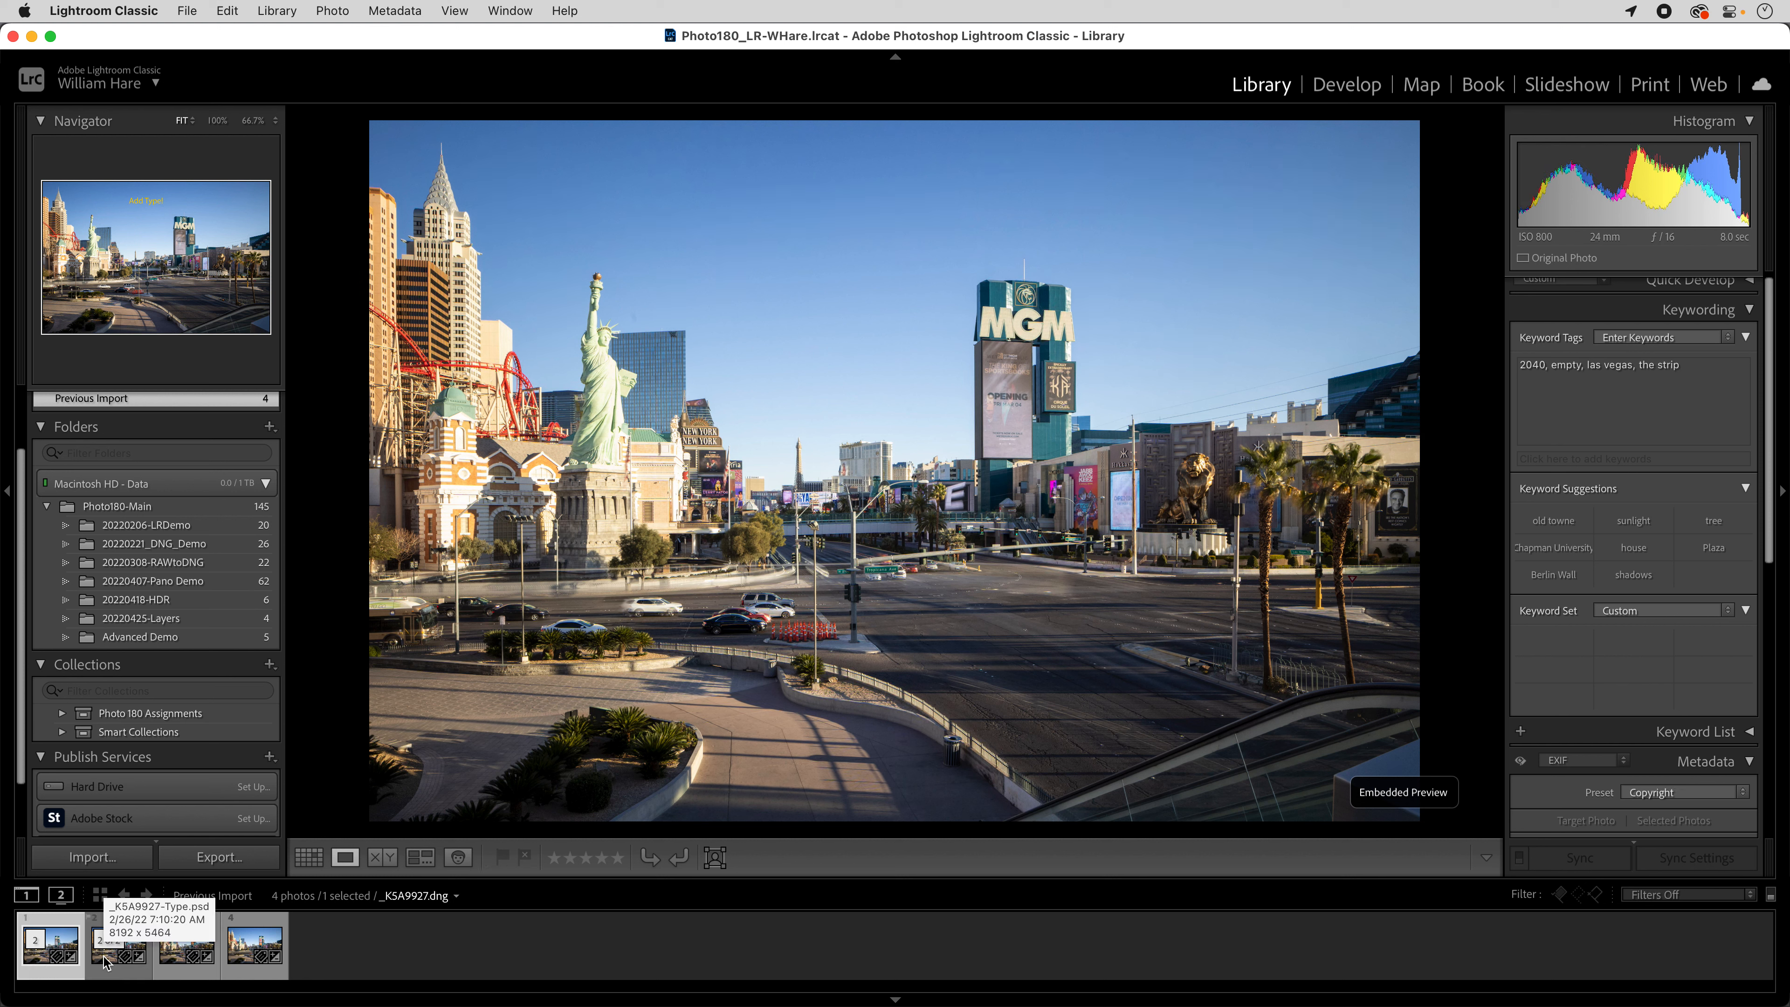
{"action": "key", "text": "Right"}
{"action": "key", "text": "Left"}
{"action": "key", "text": "Right"}
{"action": "key", "text": "Left"}
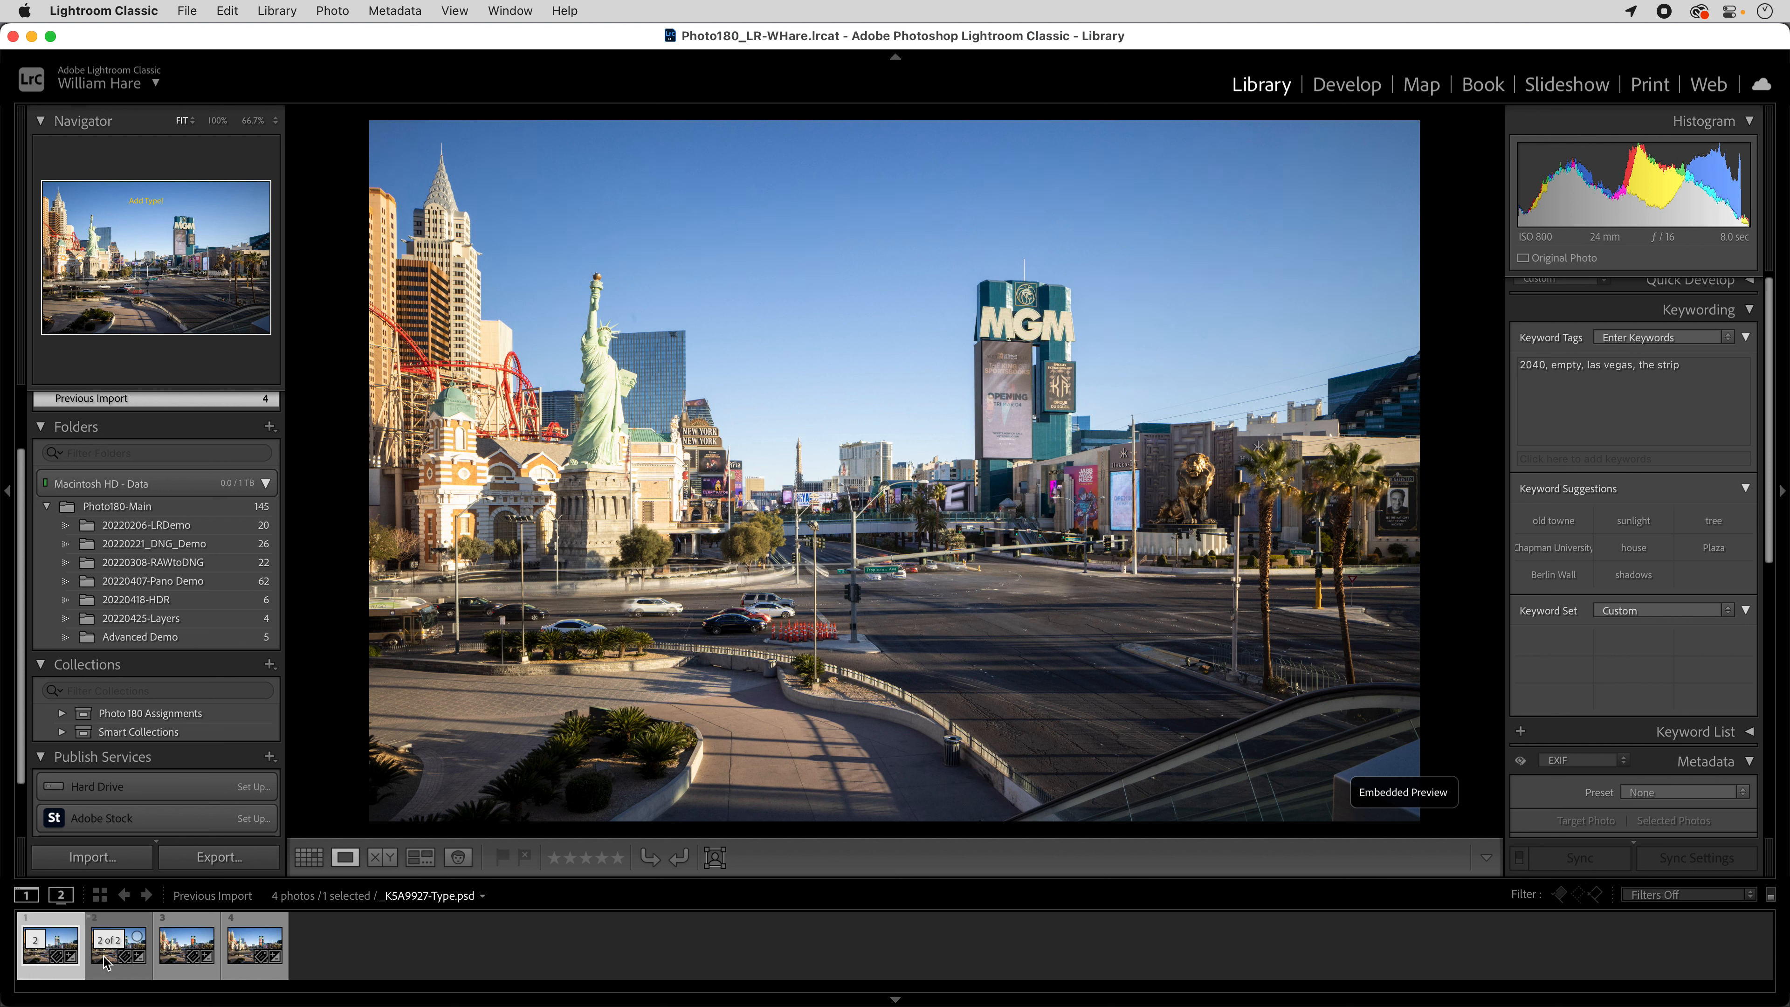
{"action": "key", "text": "Right"}
{"action": "key", "text": "Left"}
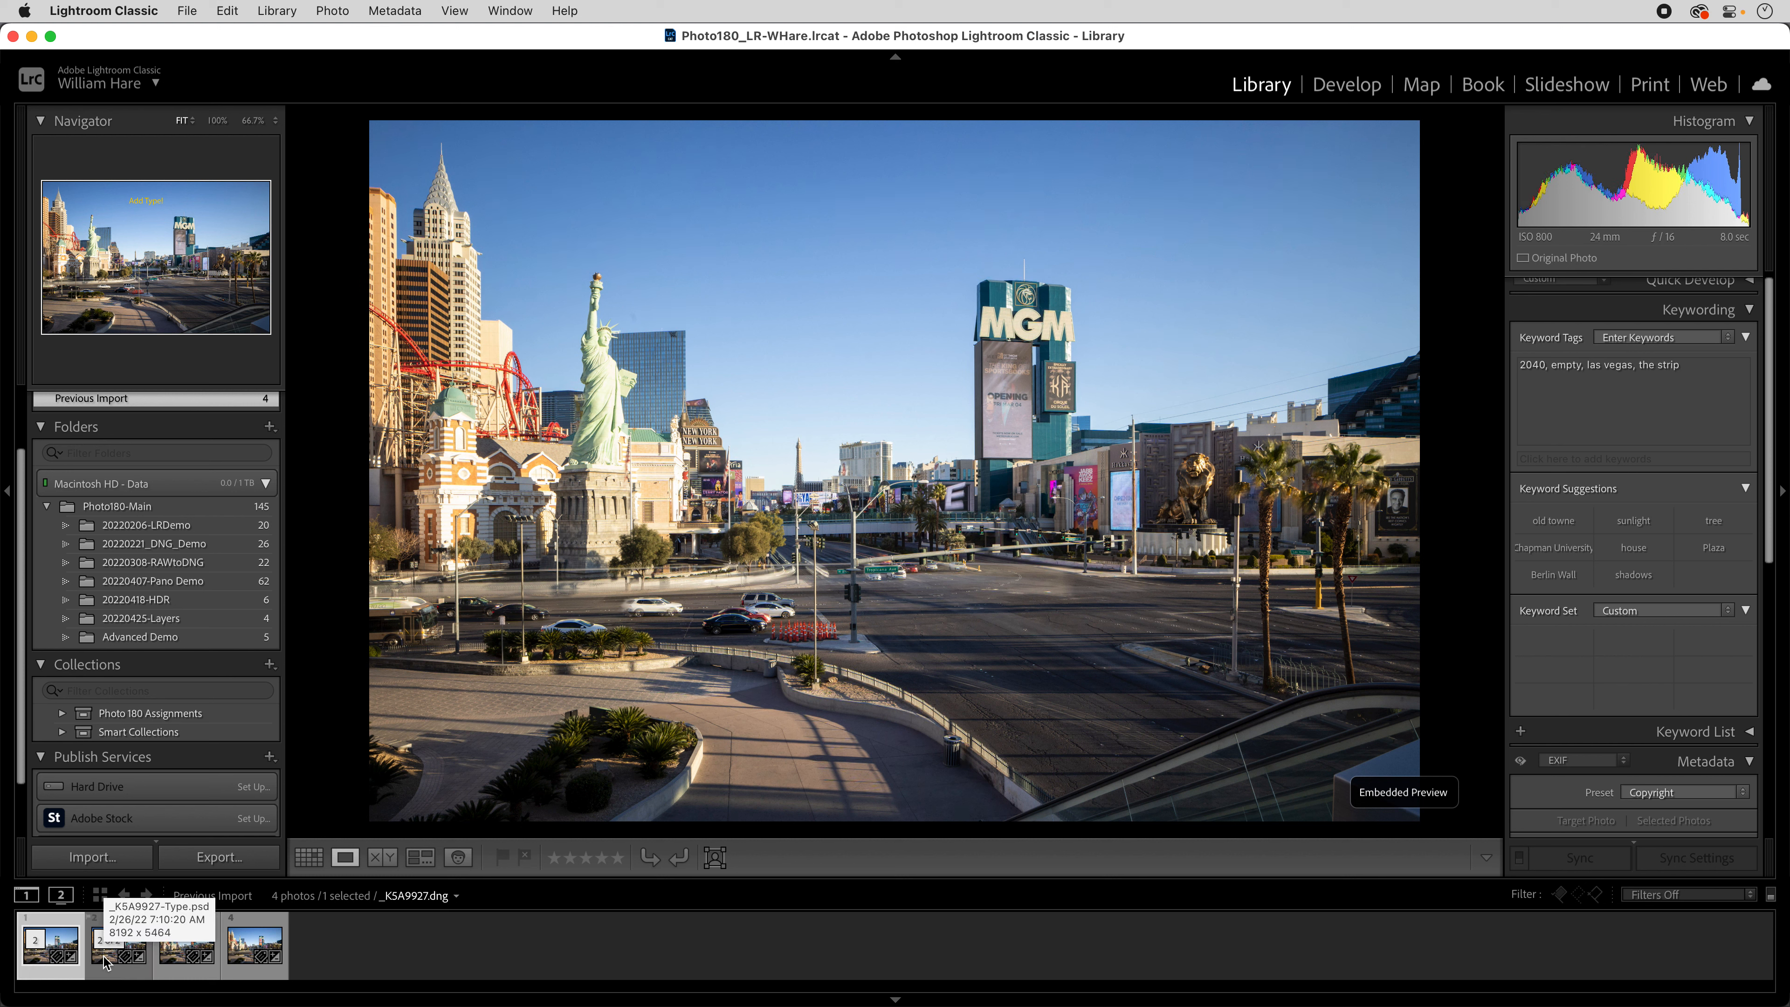
{"action": "left_click", "coordinate": [110, 957]}
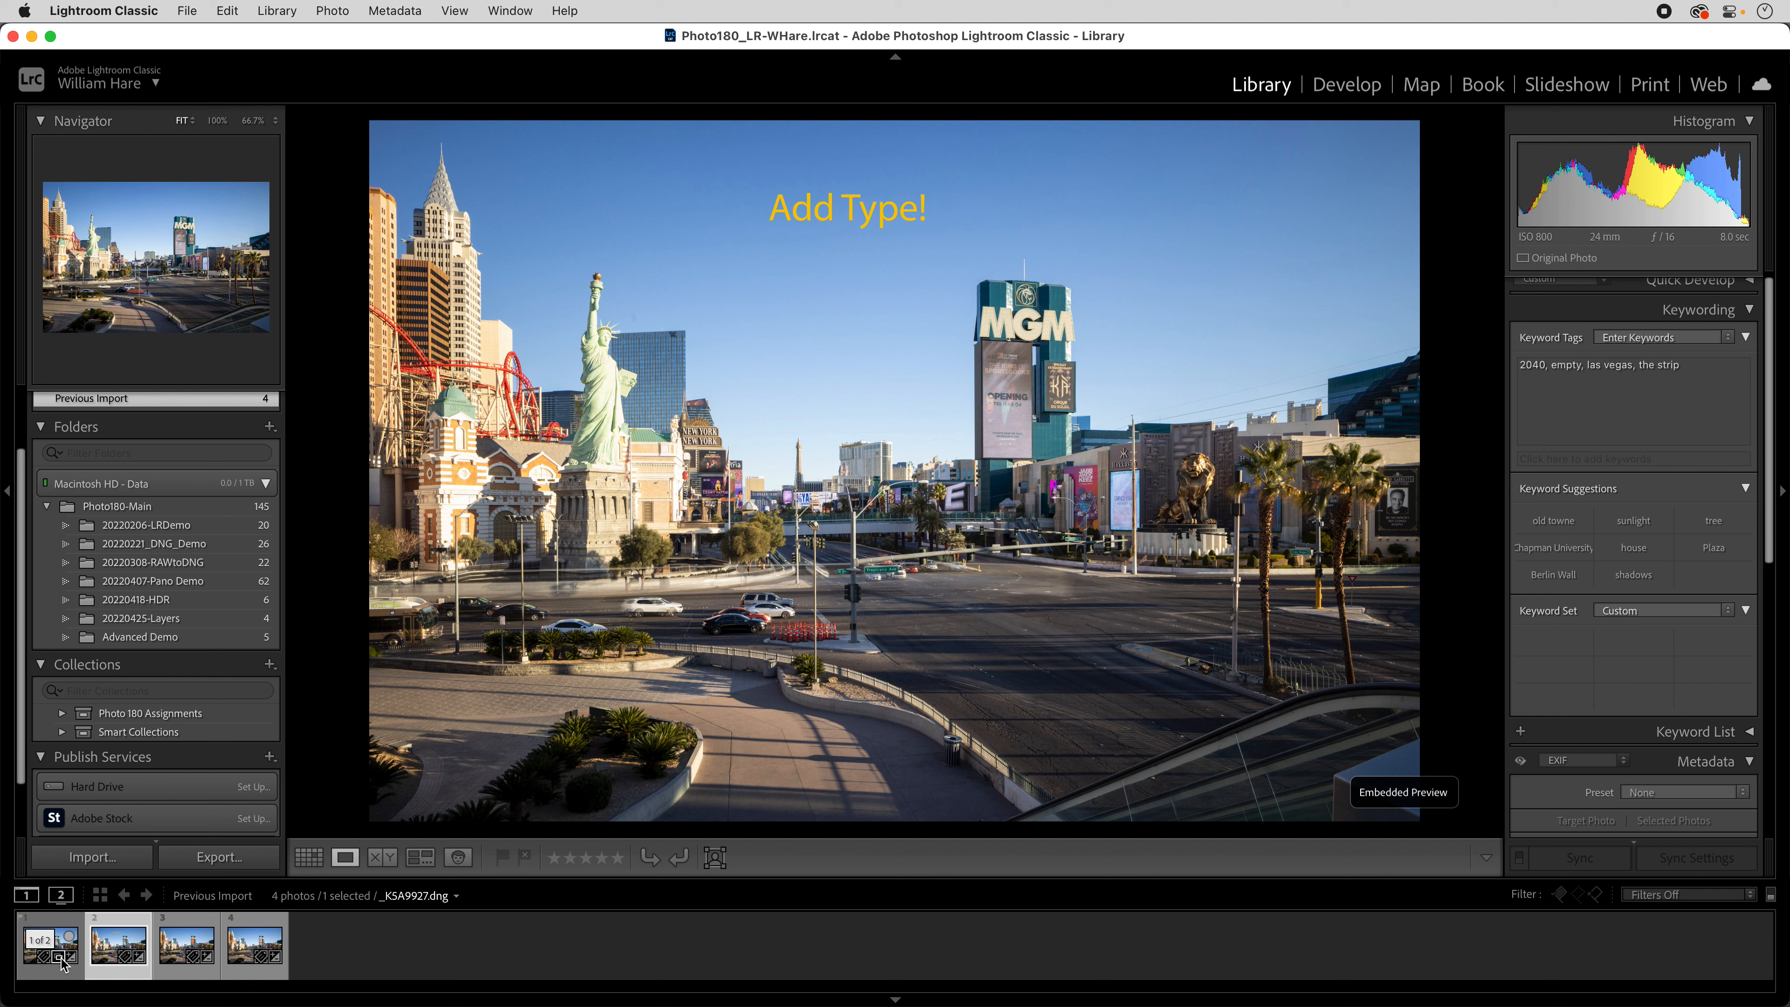
{"action": "left_click", "coordinate": [39, 960]}
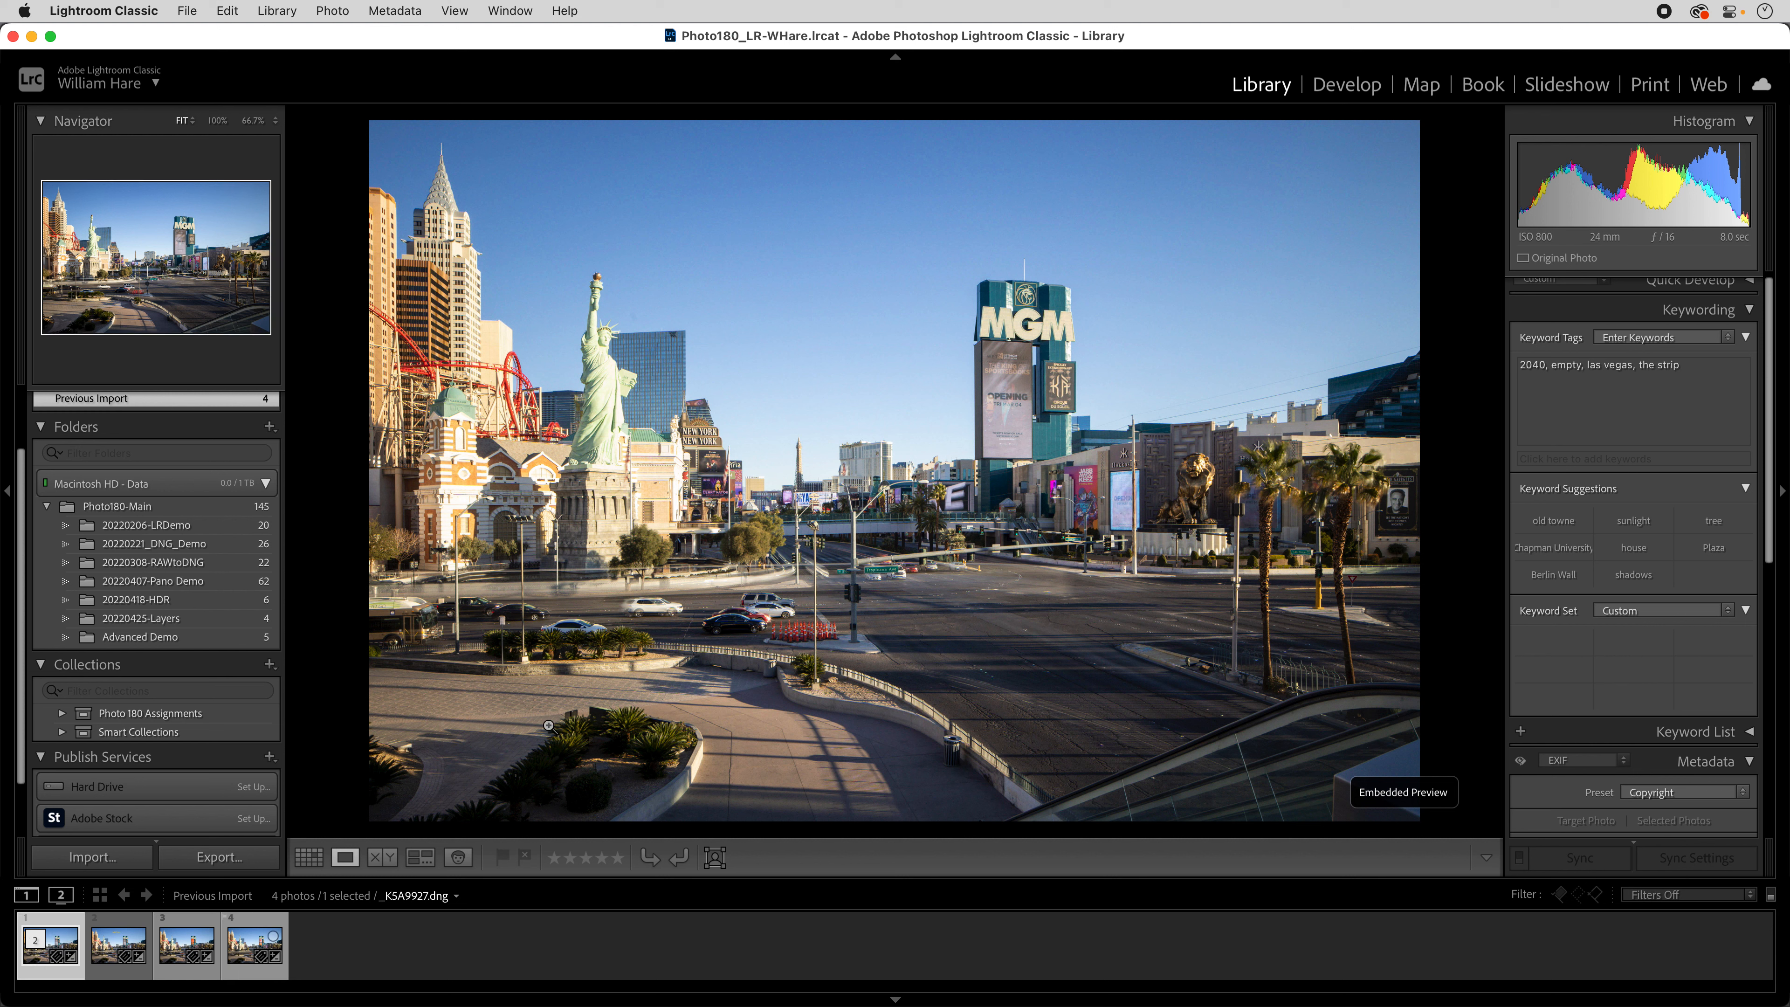
{"action": "left_click", "coordinate": [183, 953]}
{"action": "key", "text": "Right"}
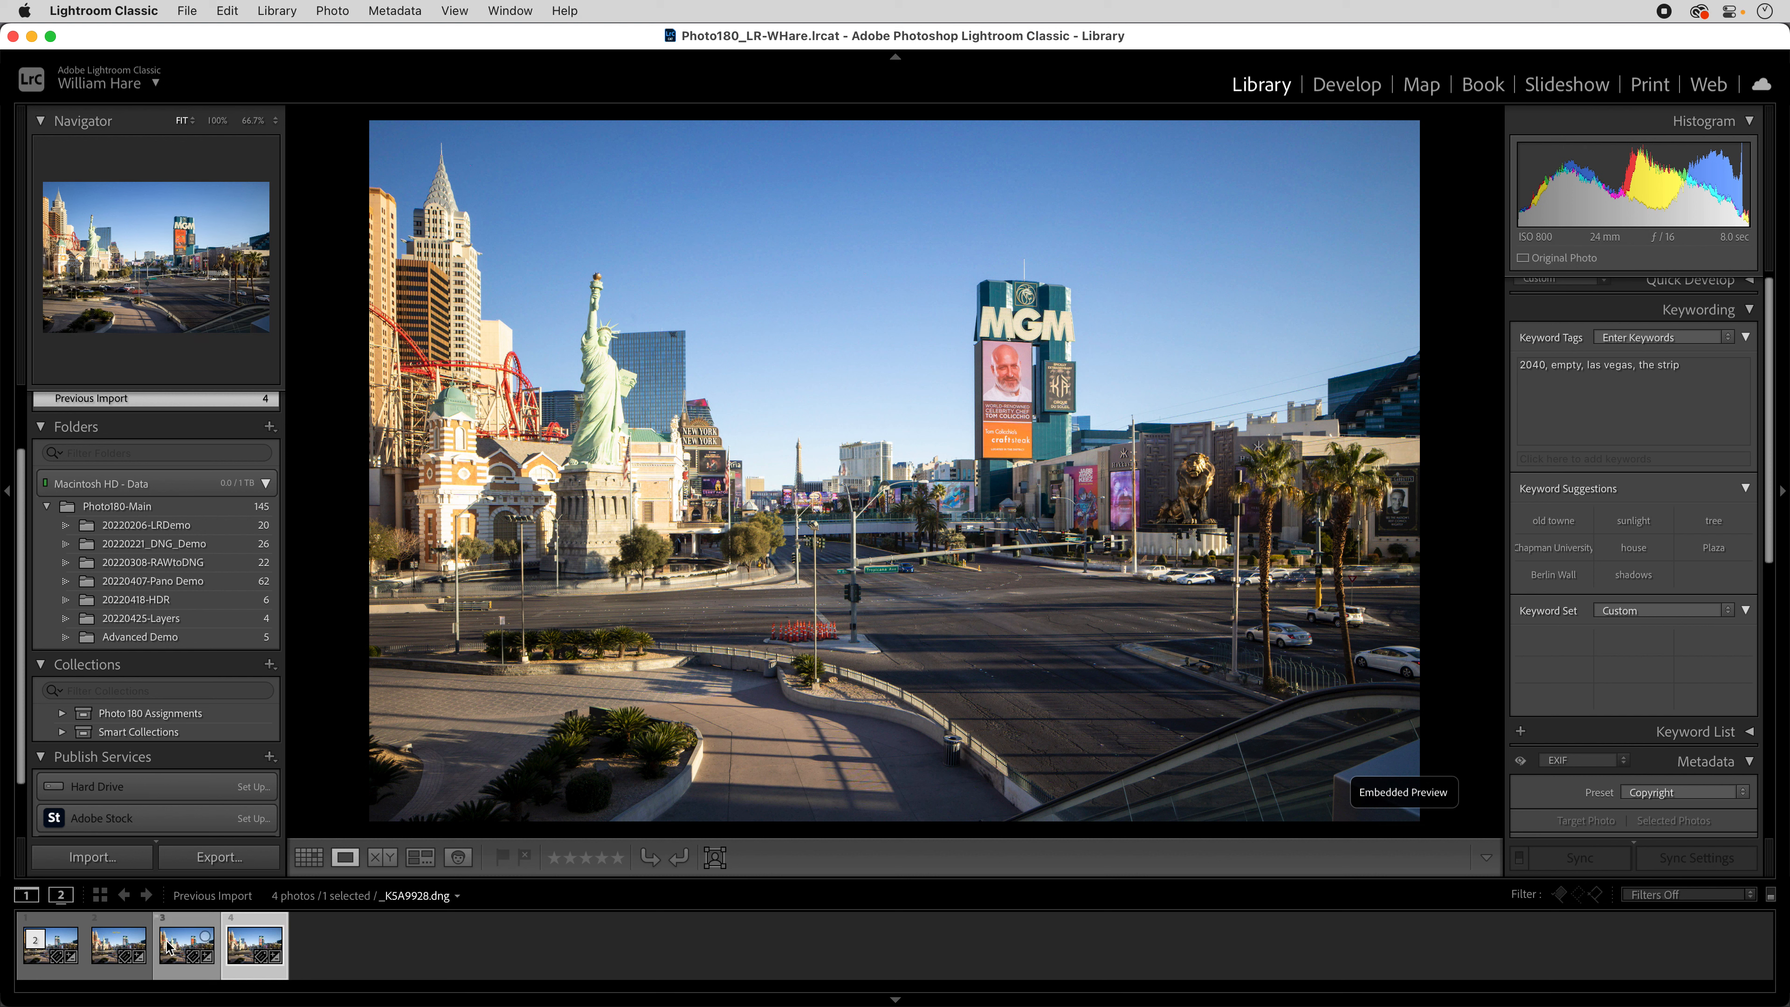
{"action": "left_click", "coordinate": [187, 951], "text": "super"}
{"action": "left_click", "coordinate": [55, 948]}
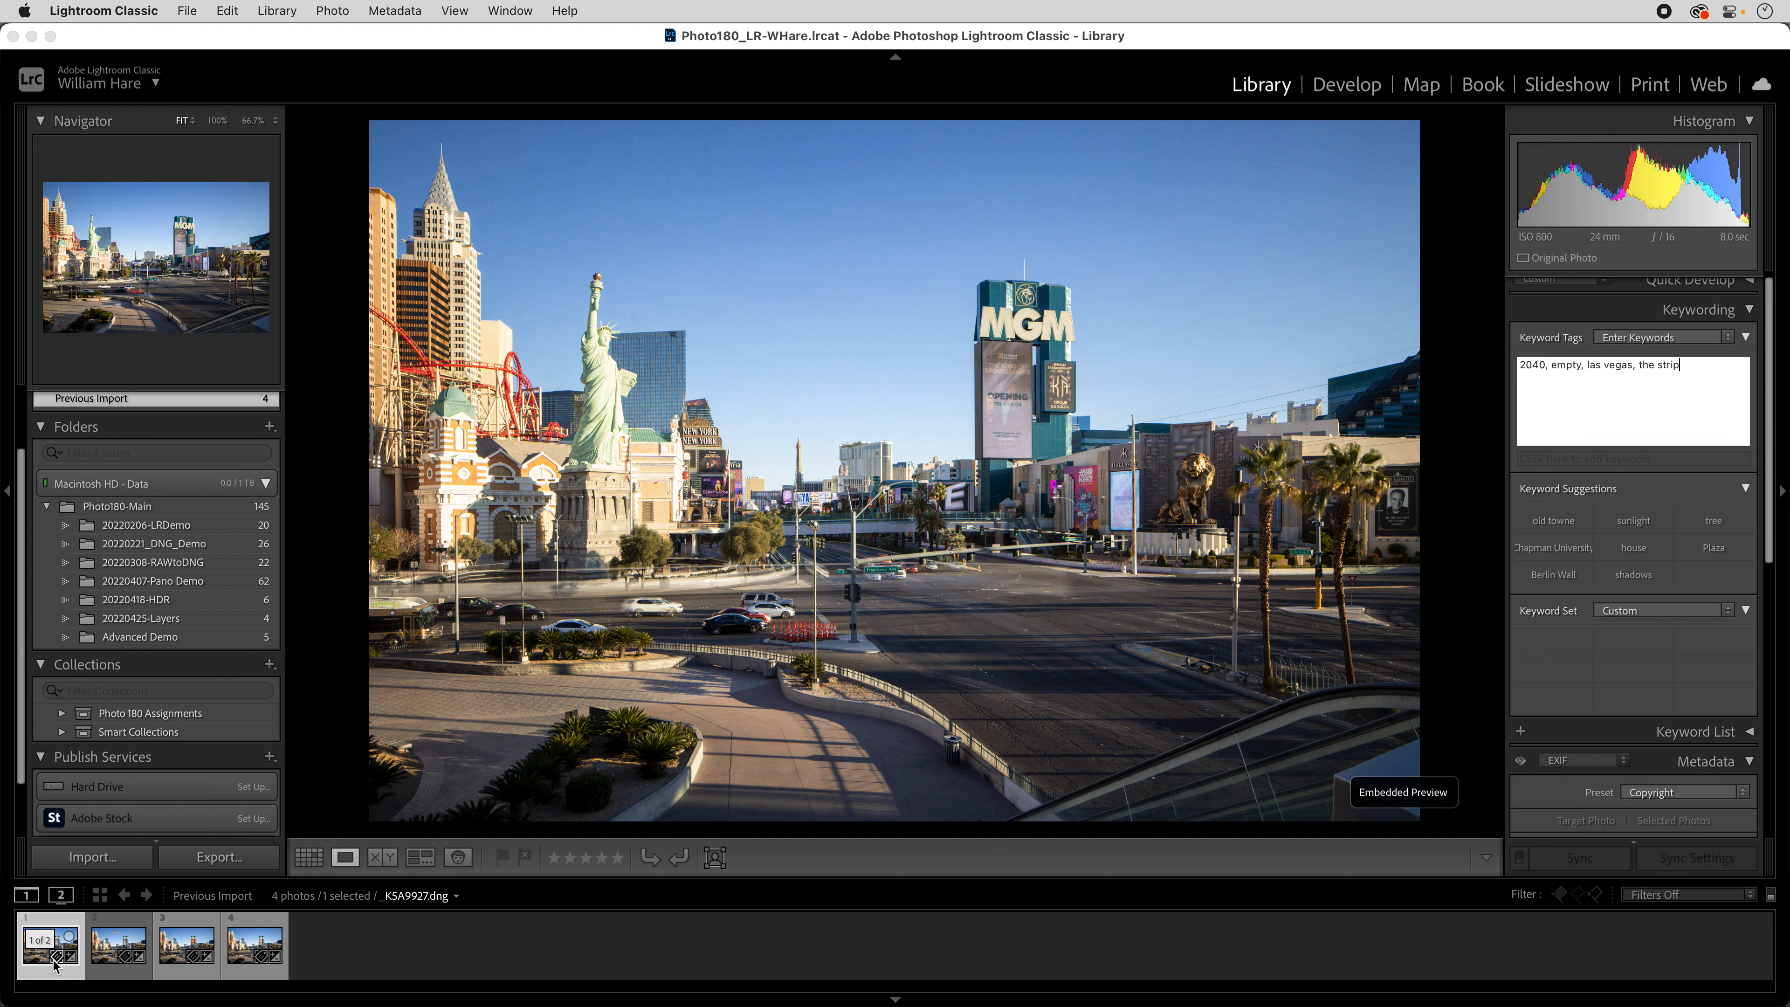
{"action": "right_click", "coordinate": [187, 941]}
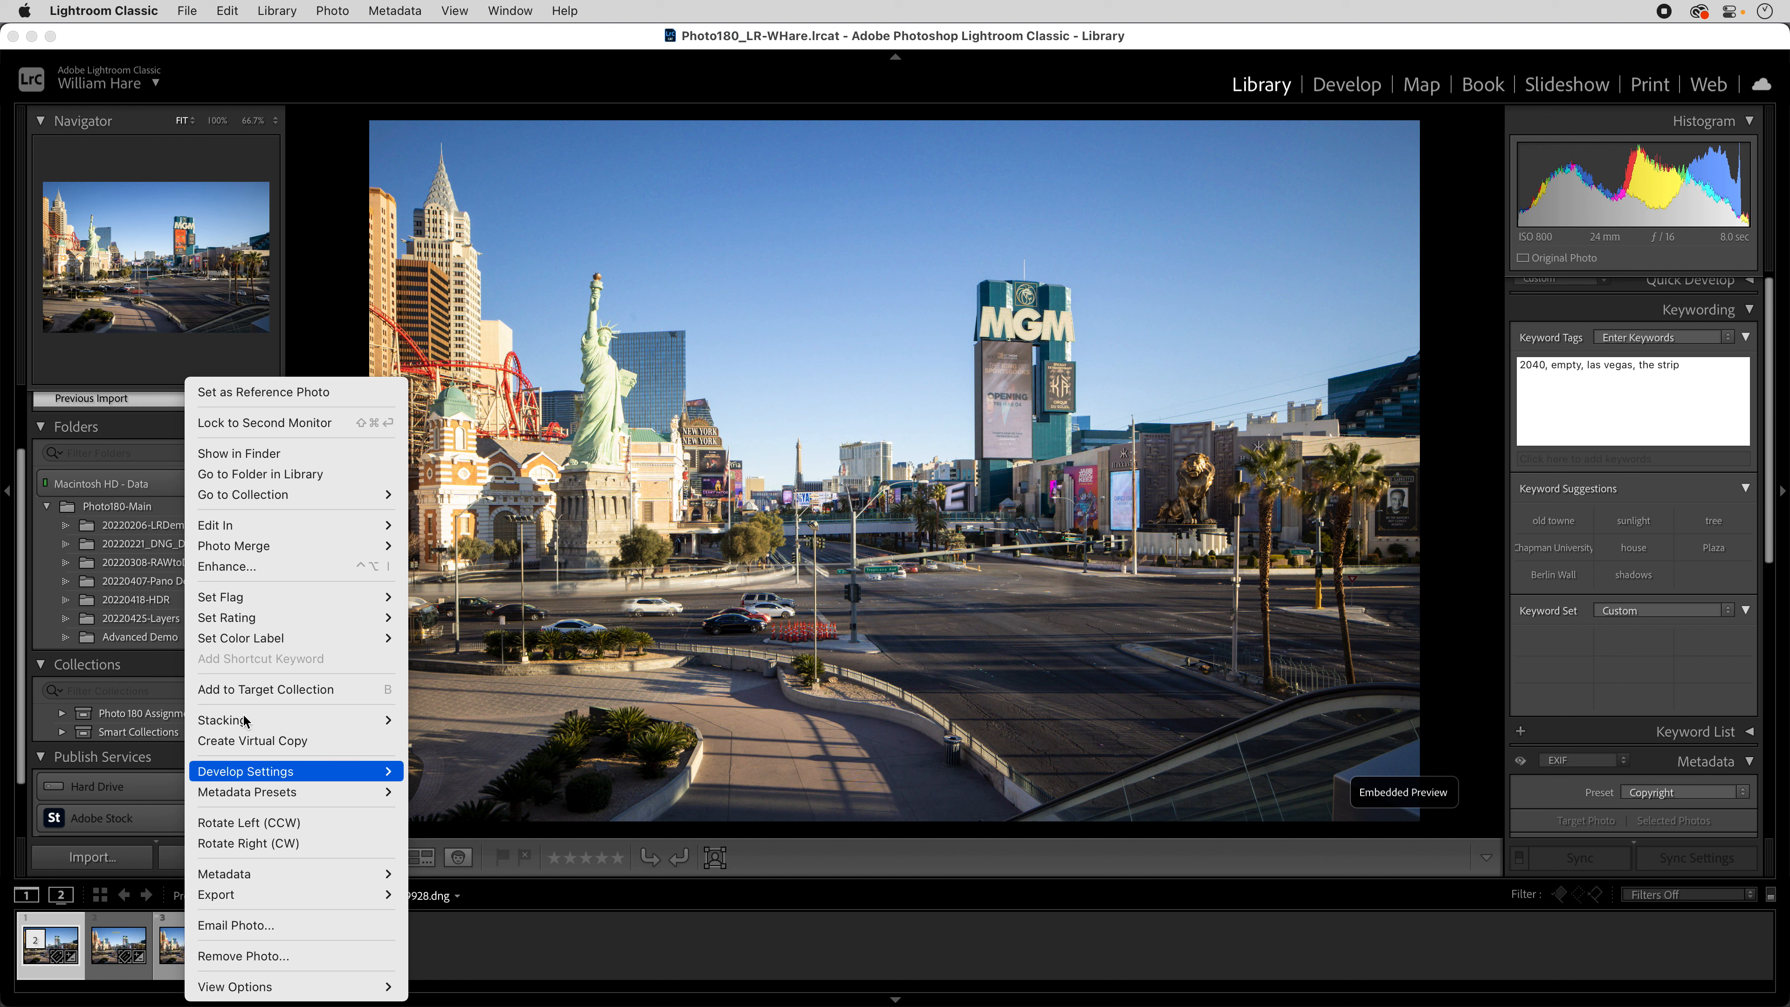
{"action": "mouse_move", "coordinate": [235, 529]}
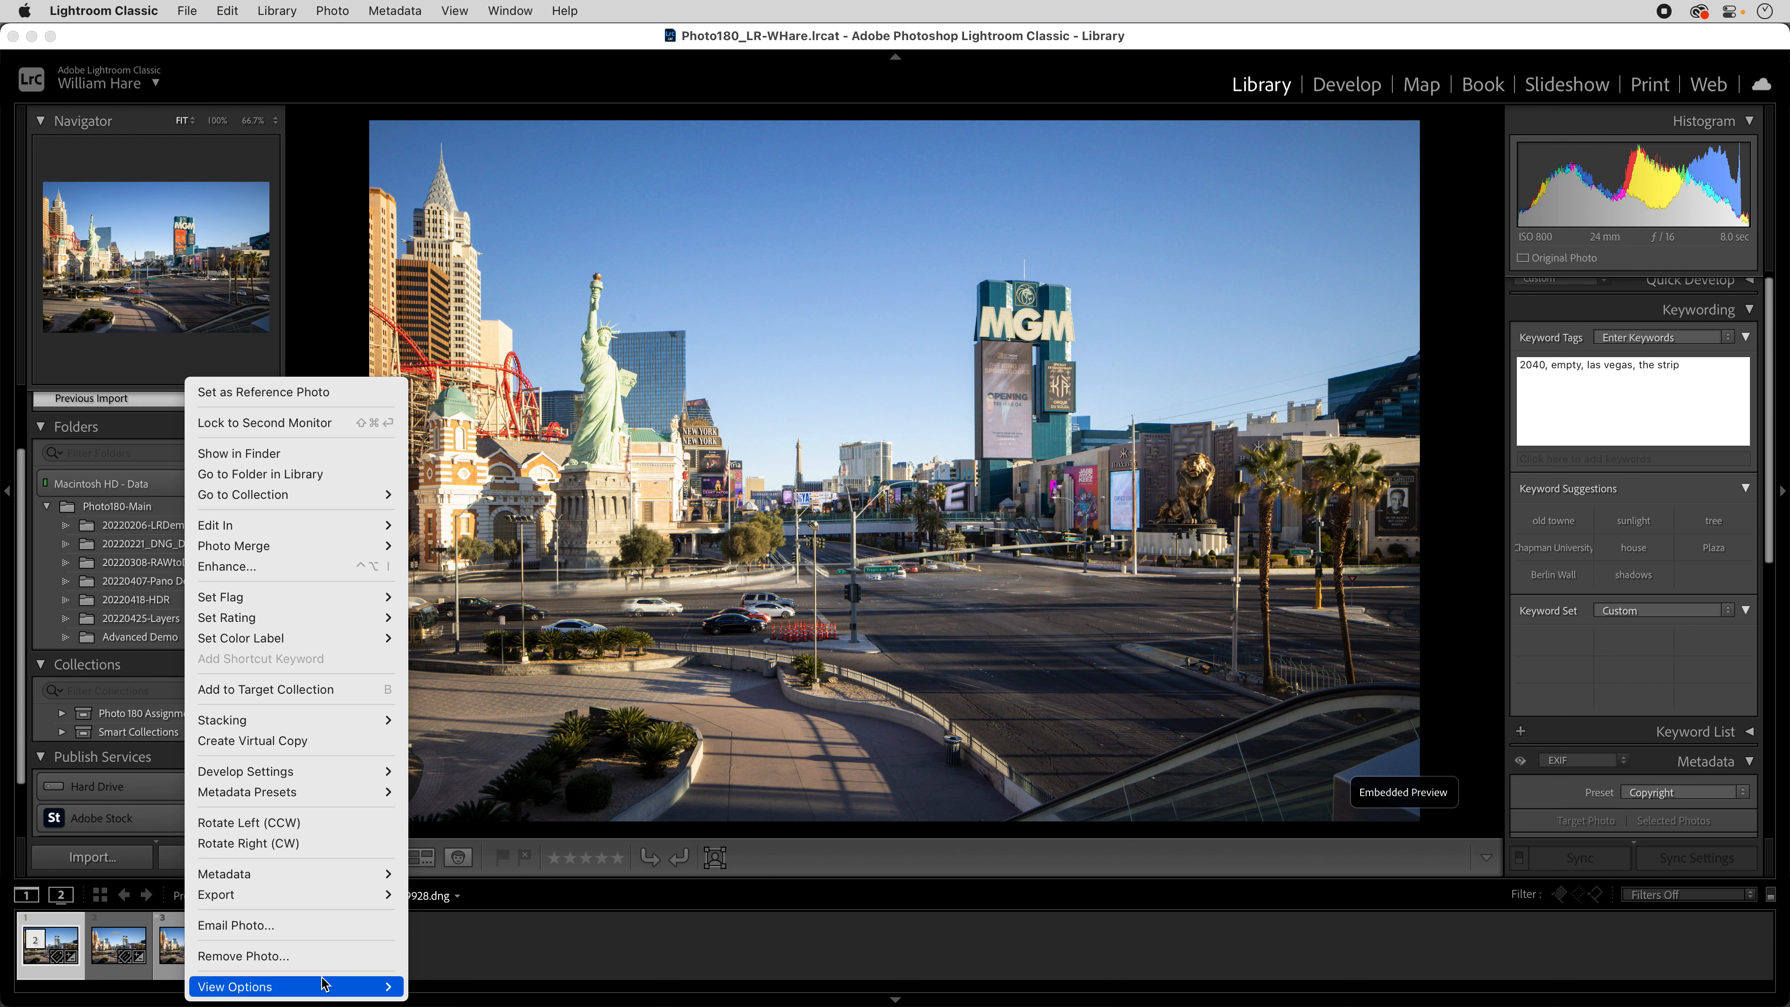
{"action": "left_click", "coordinate": [651, 951]}
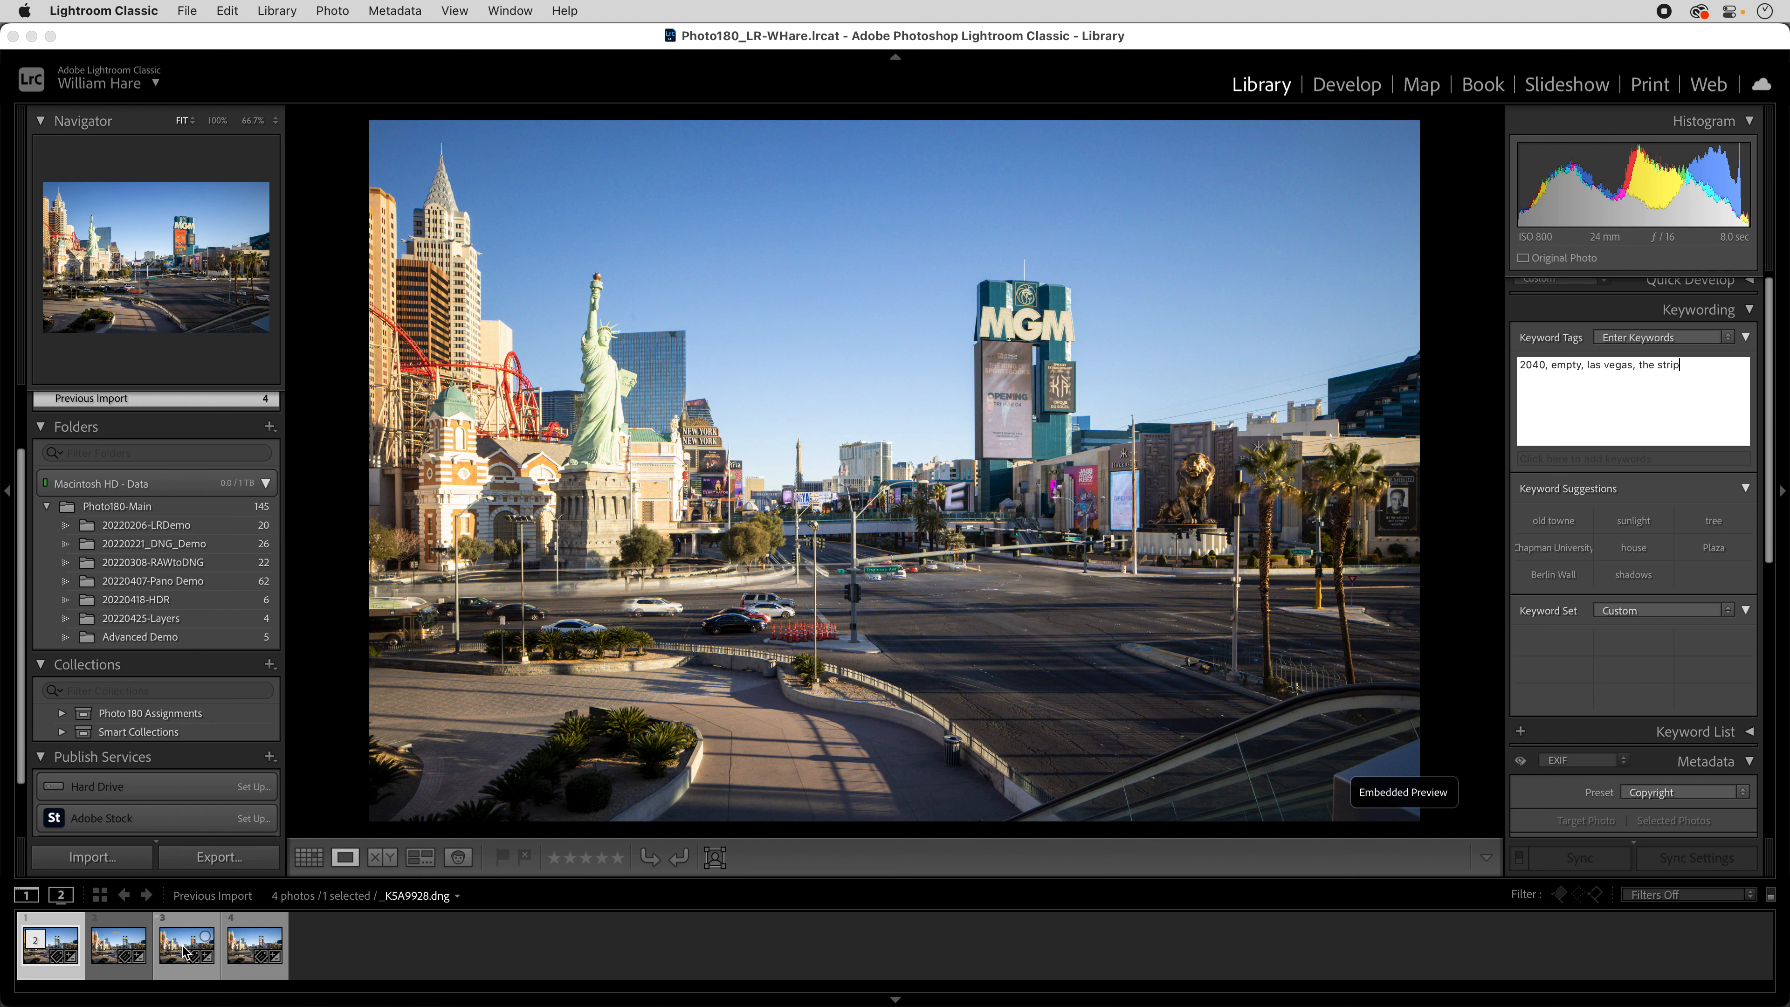
Select the three DNG photos without the PSD and open them as layers in Photoshop.
{"action": "left_click", "coordinate": [180, 948], "text": "super"}
{"action": "left_click", "coordinate": [255, 952], "text": "super"}
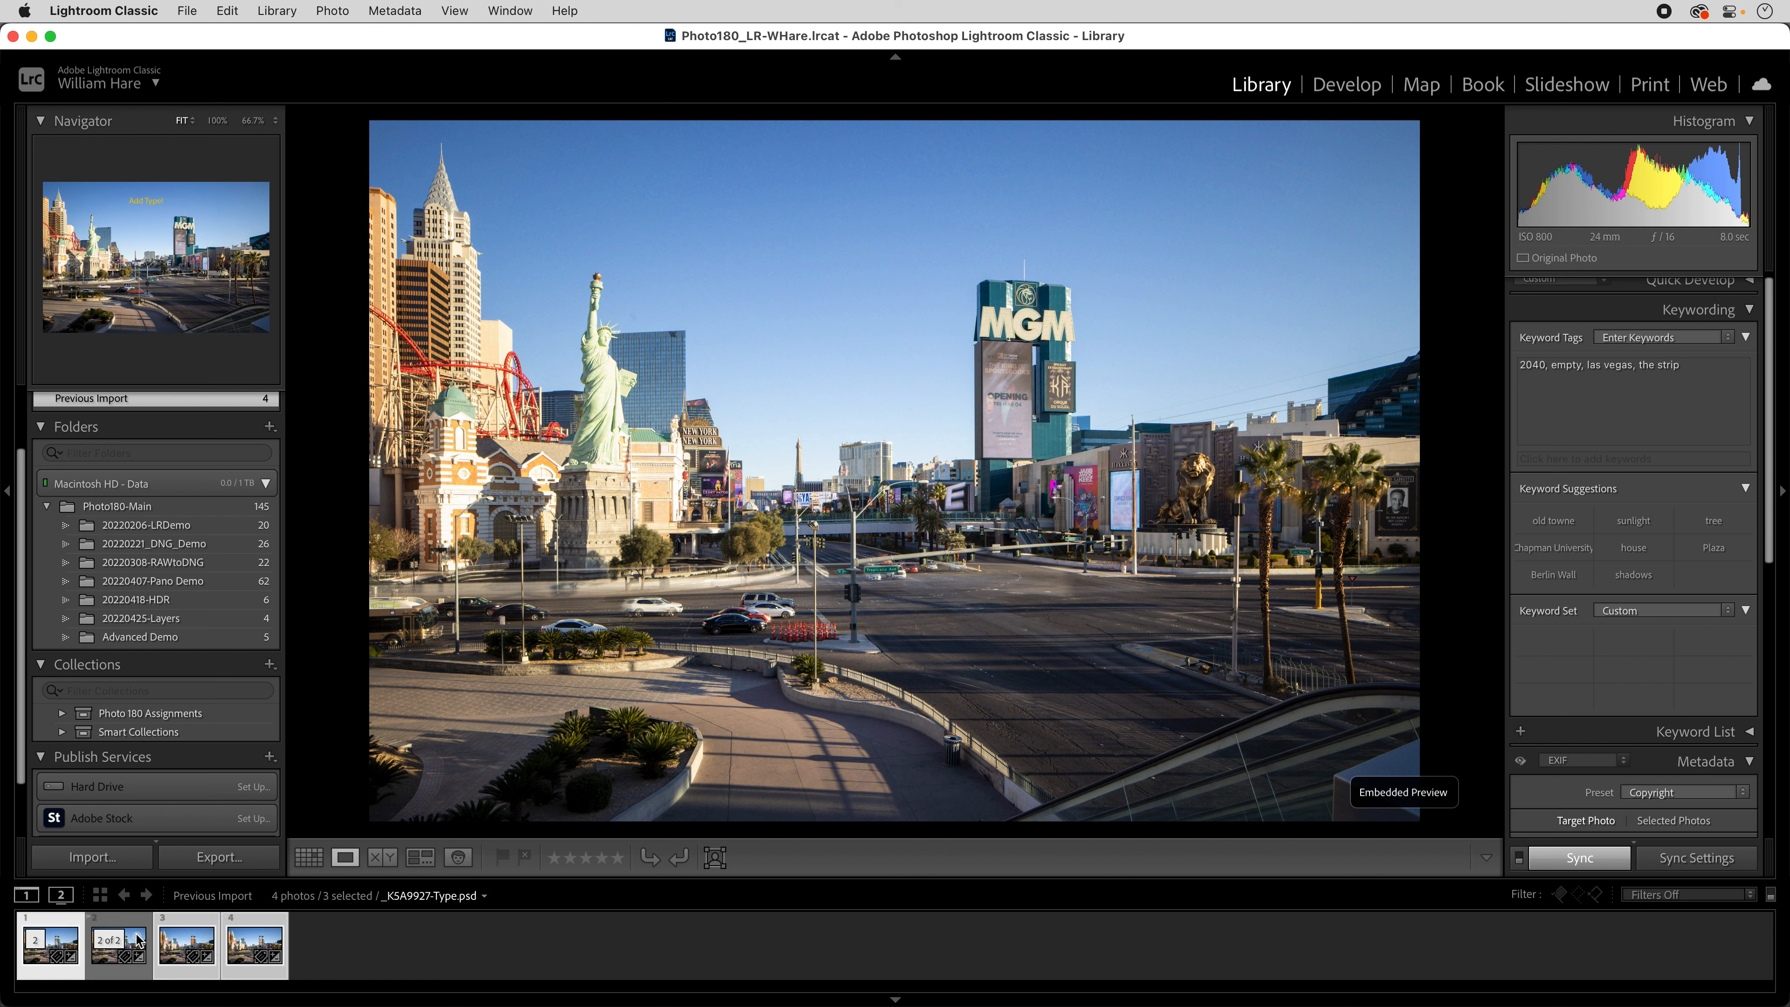
{"action": "right_click", "coordinate": [175, 933]}
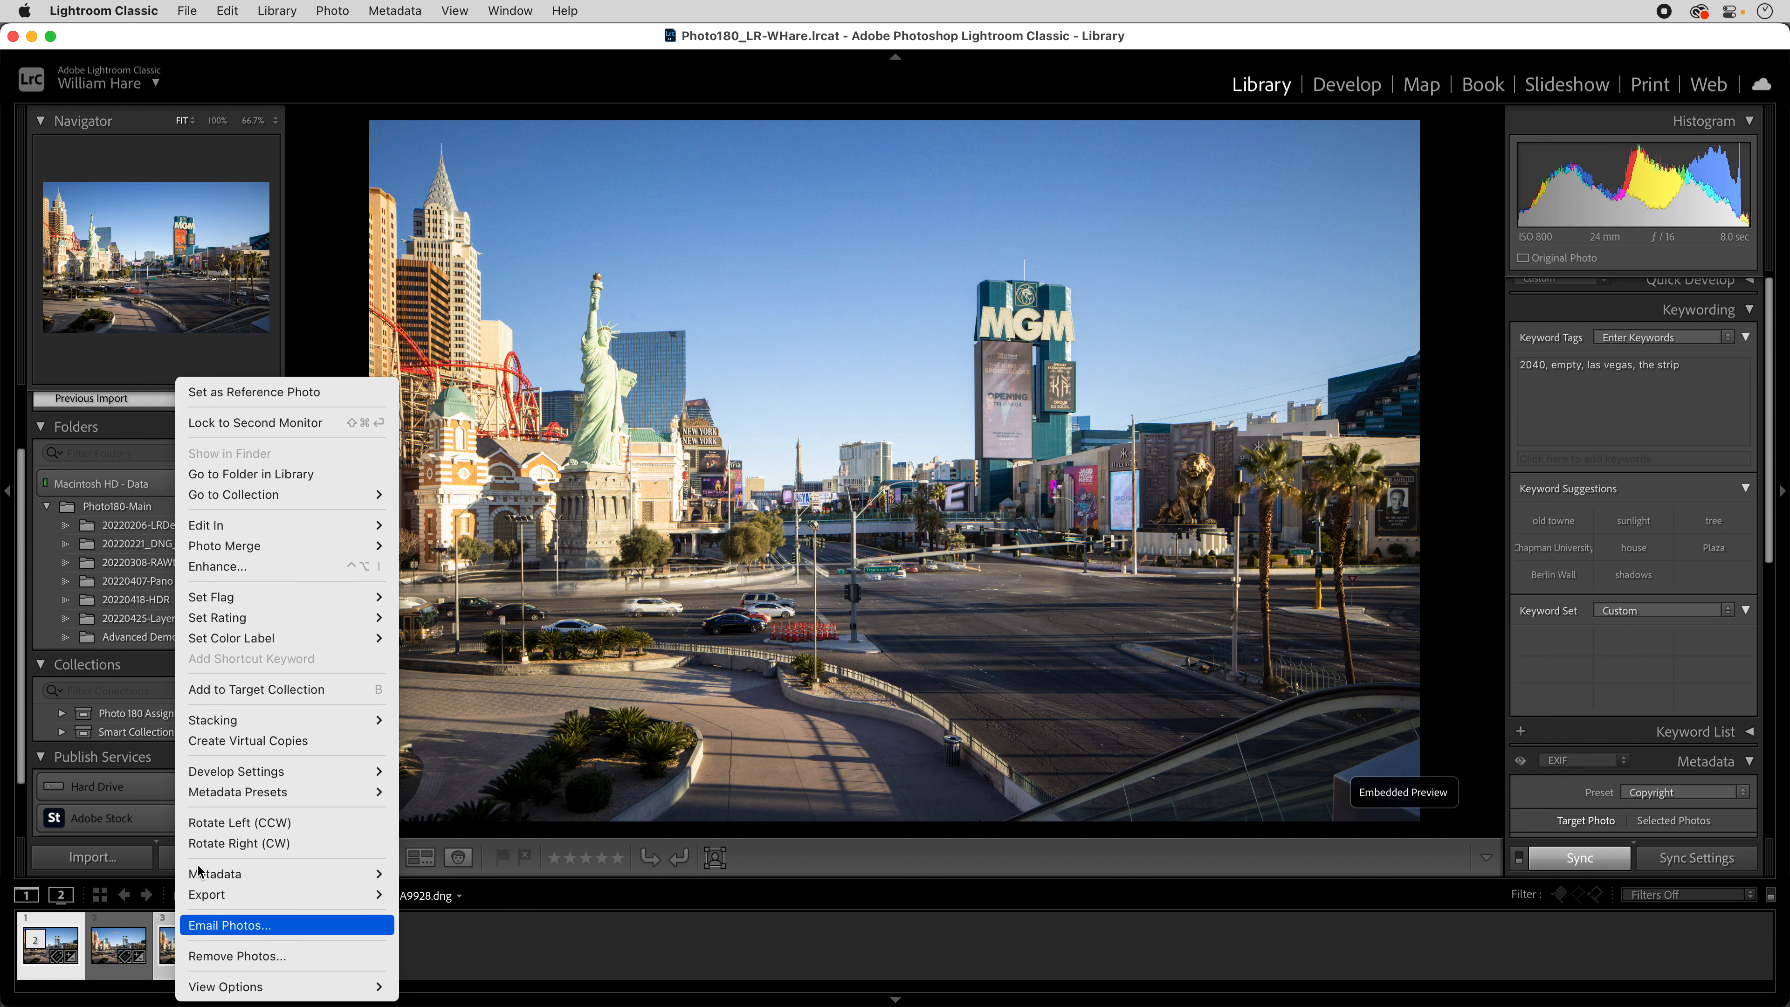
{"action": "mouse_move", "coordinate": [189, 527]}
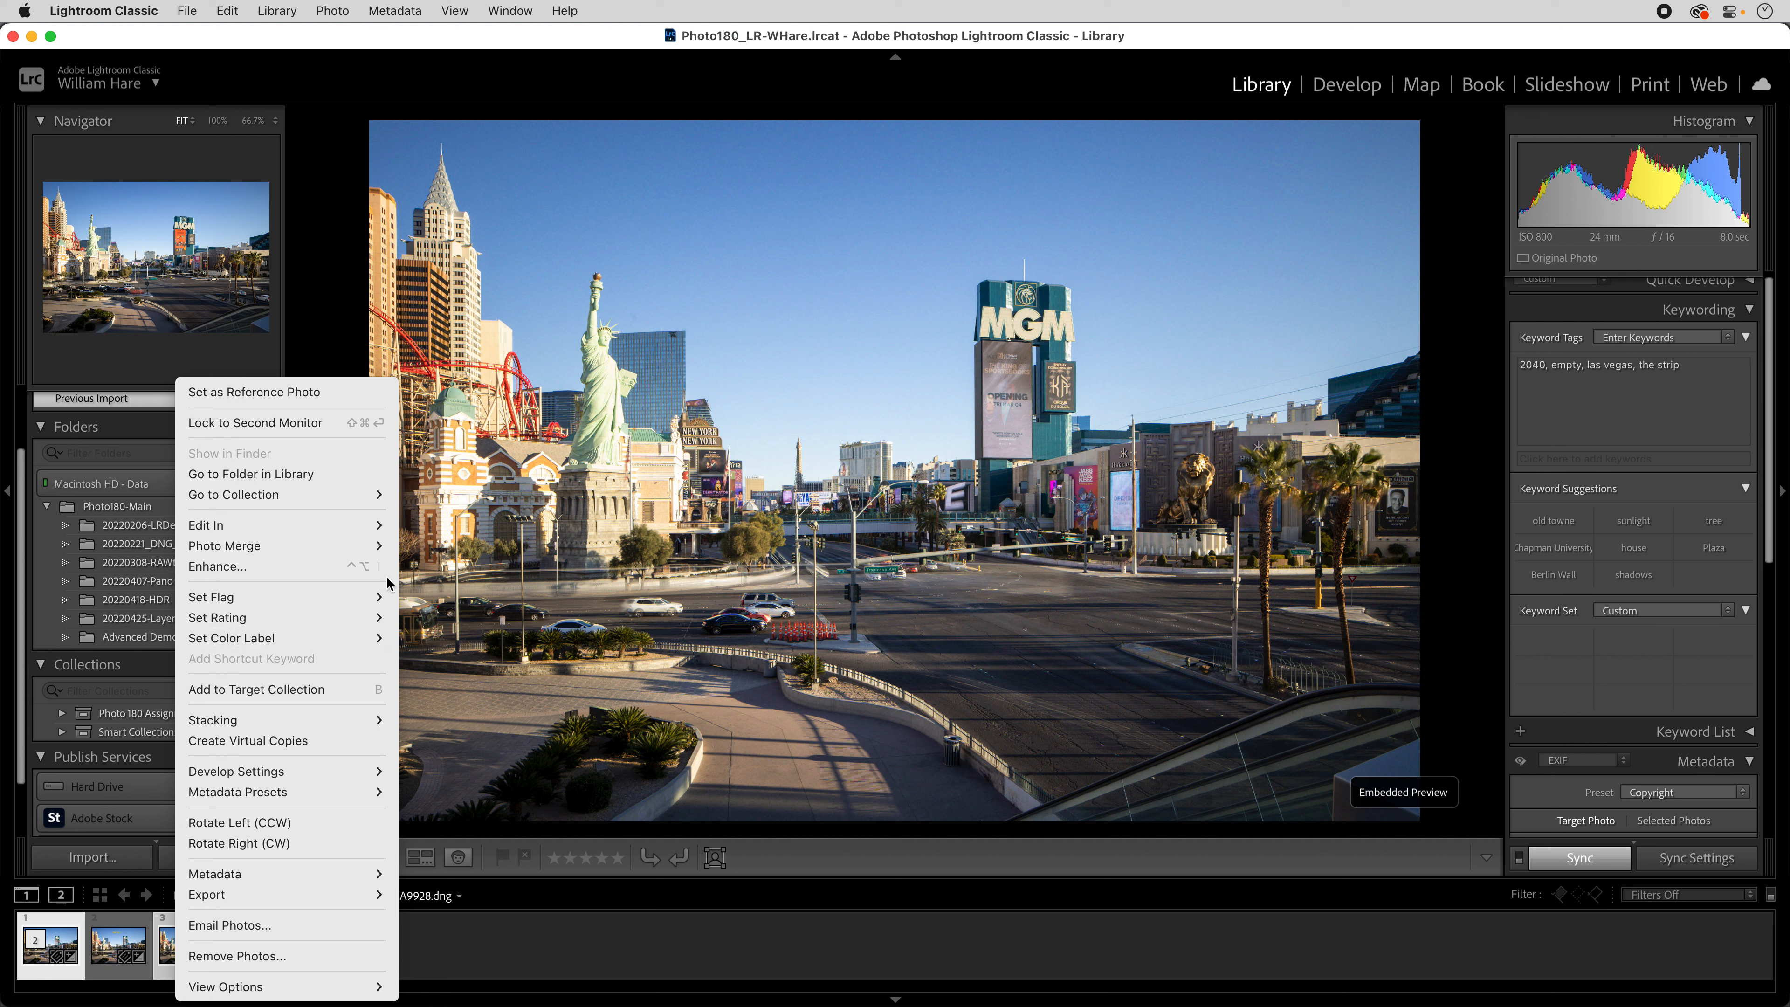
{"action": "mouse_move", "coordinate": [373, 525]}
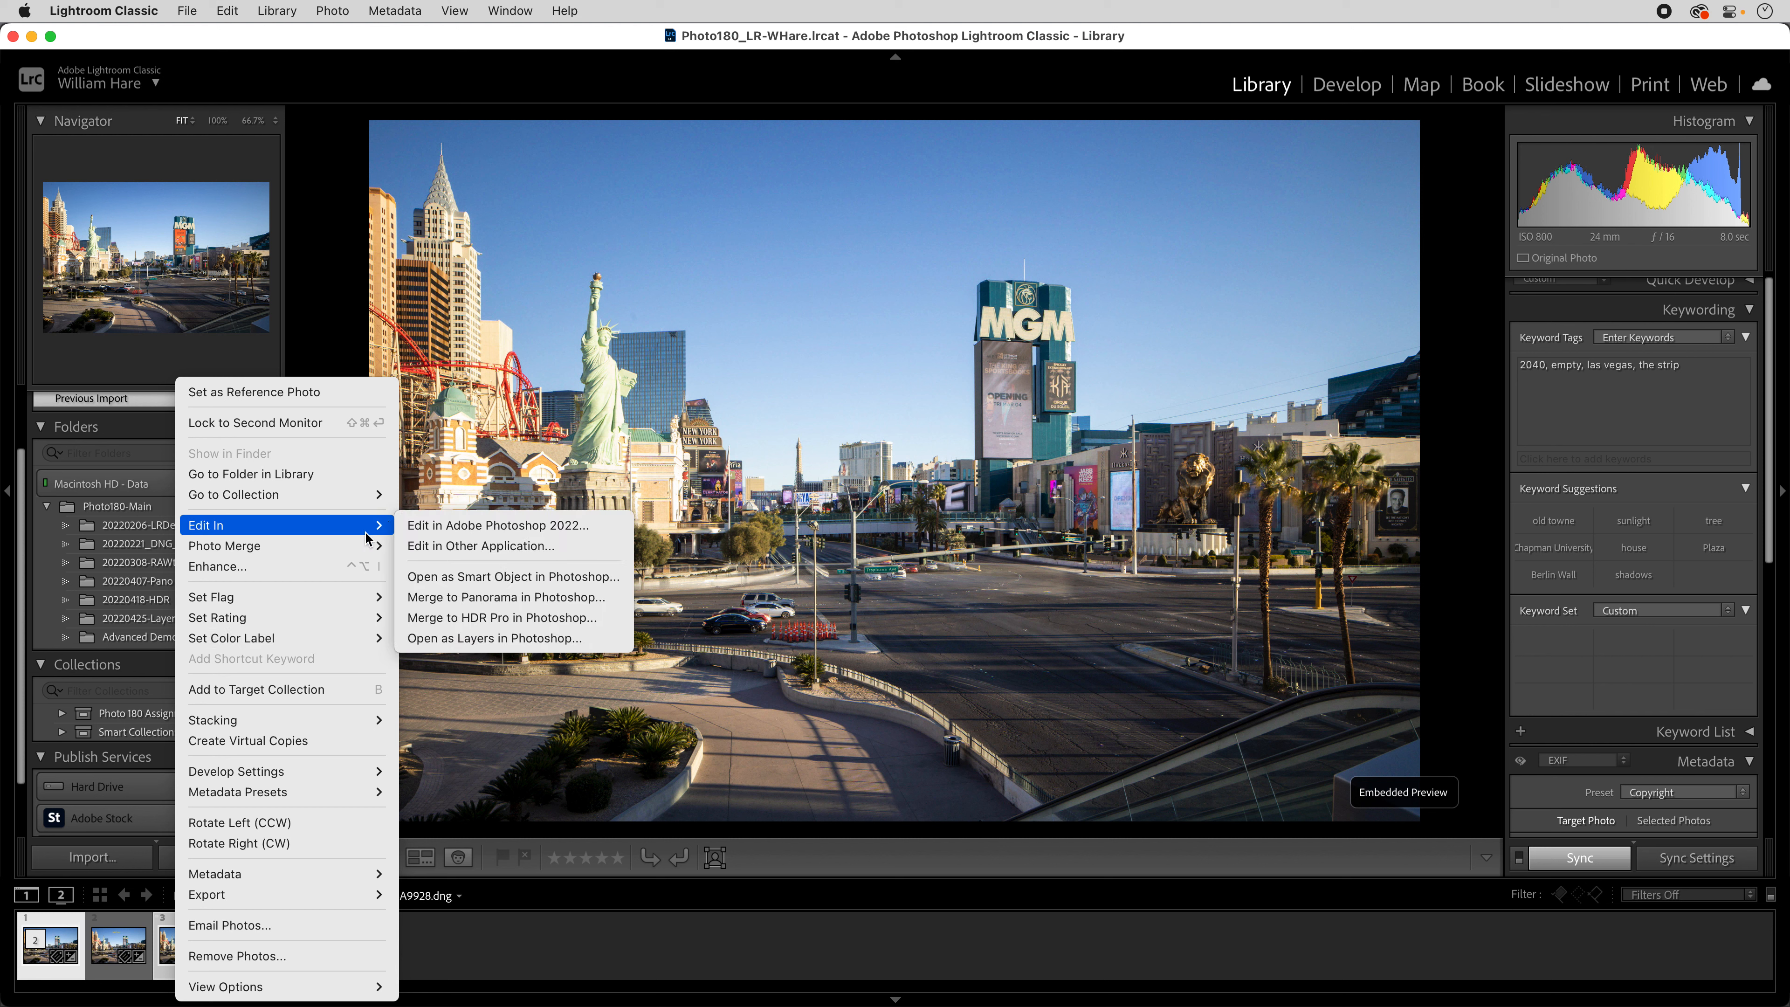
{"action": "left_click", "coordinate": [501, 643]}
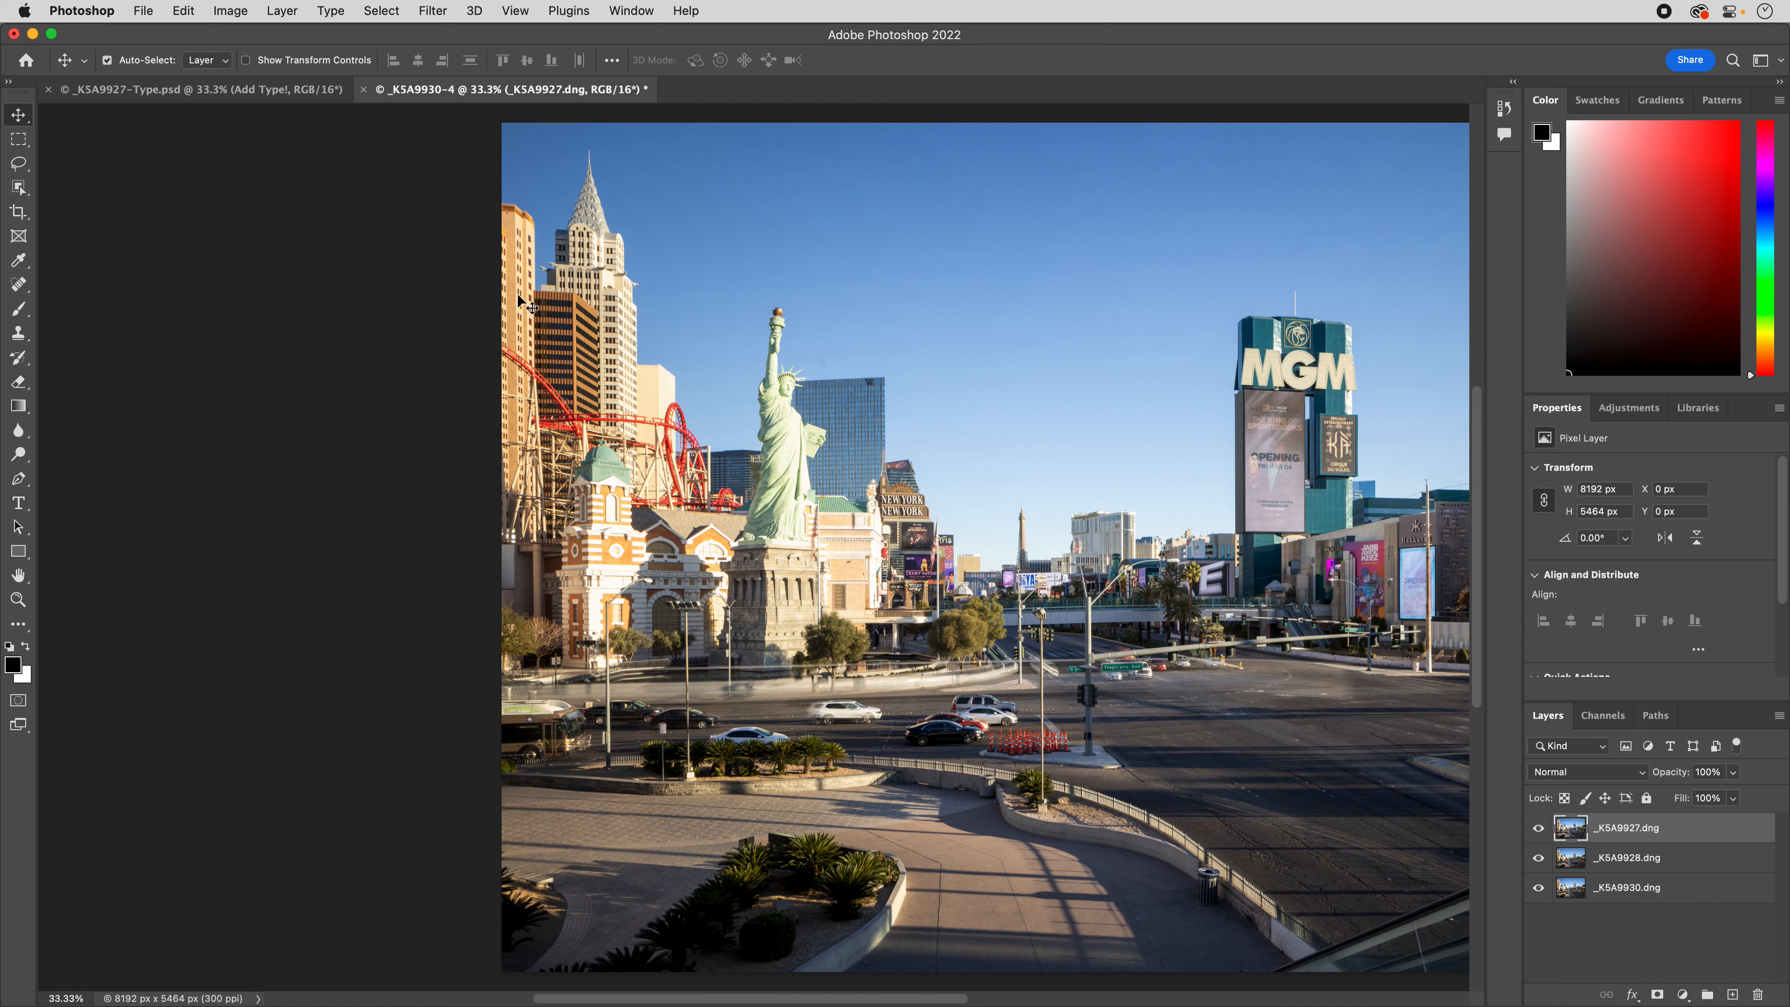
Close the _K5A9927-Type.psd document, keeping the layered document open.
{"action": "scroll", "coordinate": [574, 306], "scroll_direction": "right", "scroll_amount": 6}
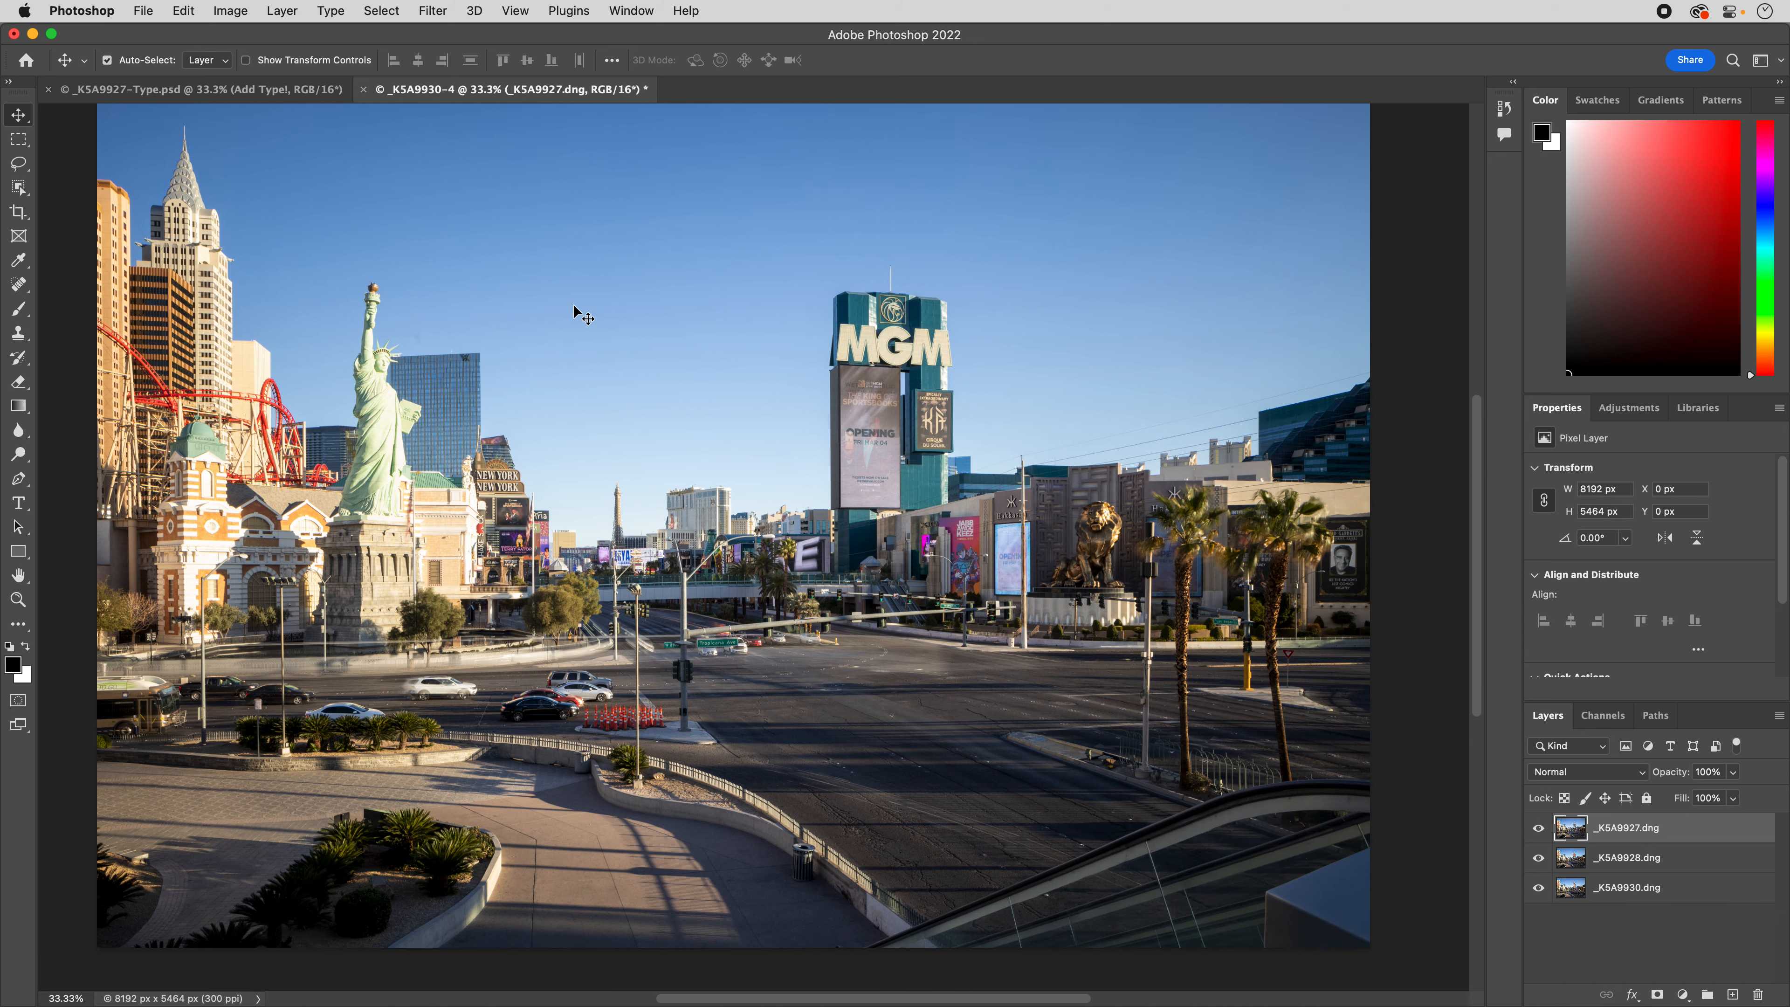
{"action": "left_click", "coordinate": [197, 90]}
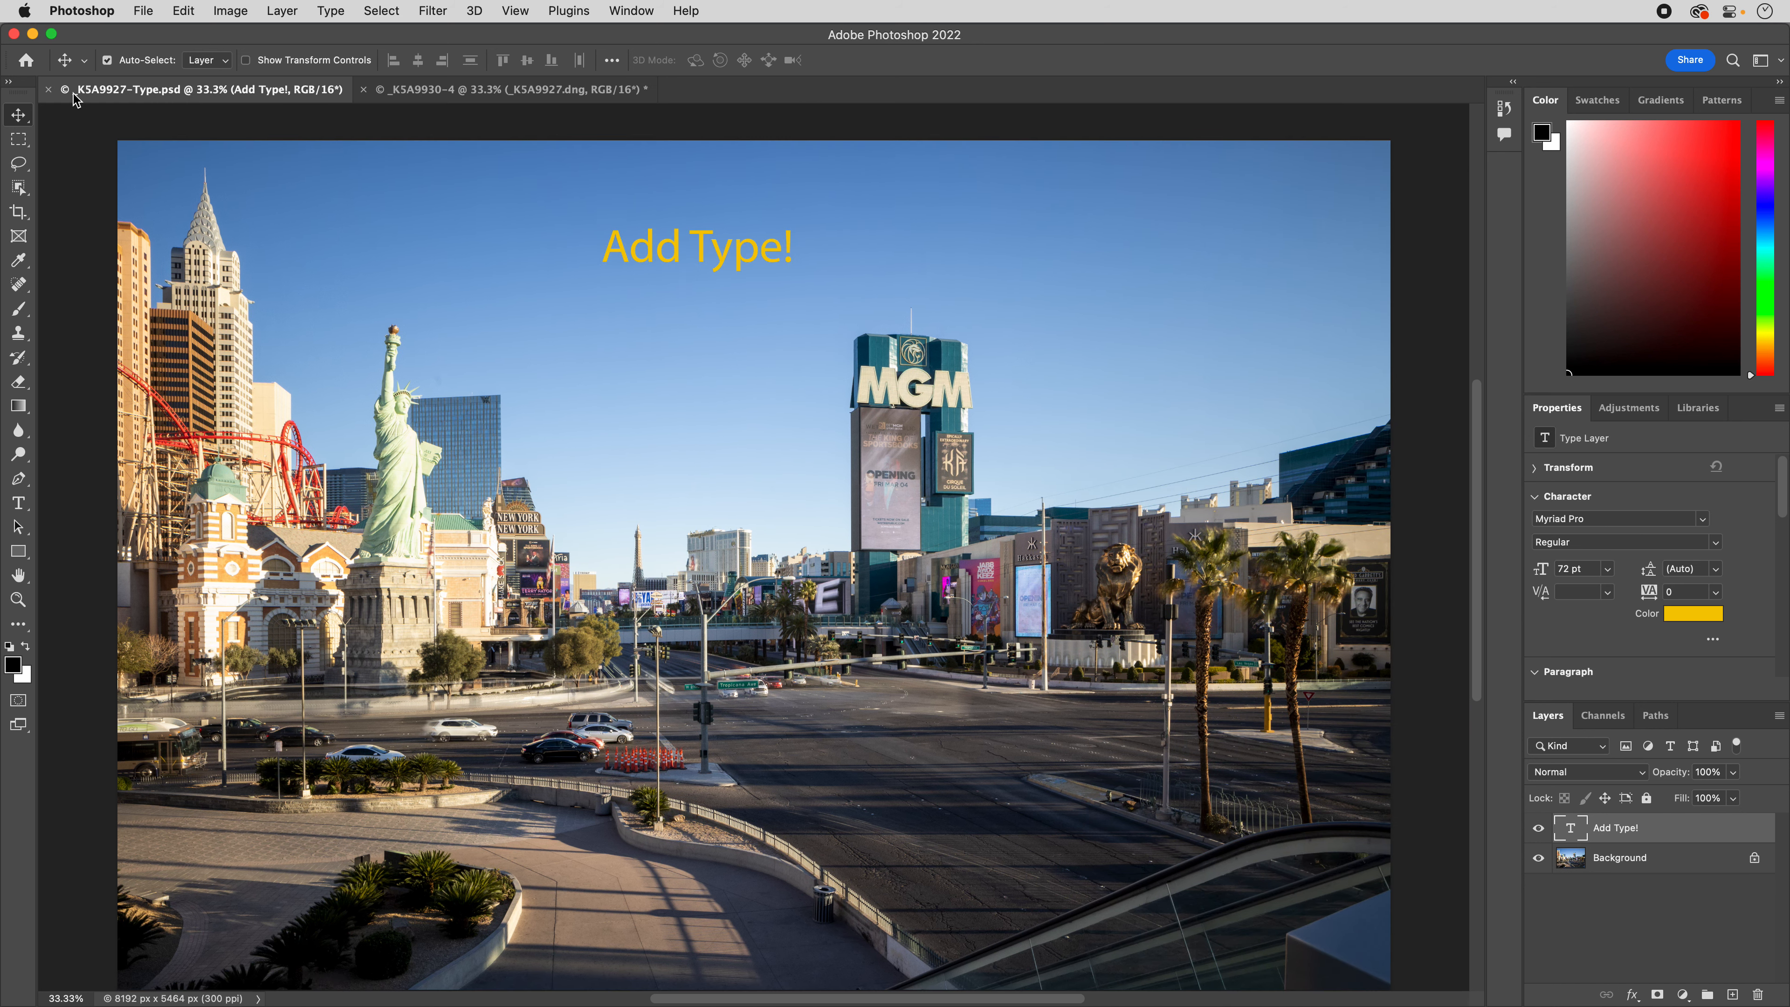
{"action": "left_click", "coordinate": [48, 89]}
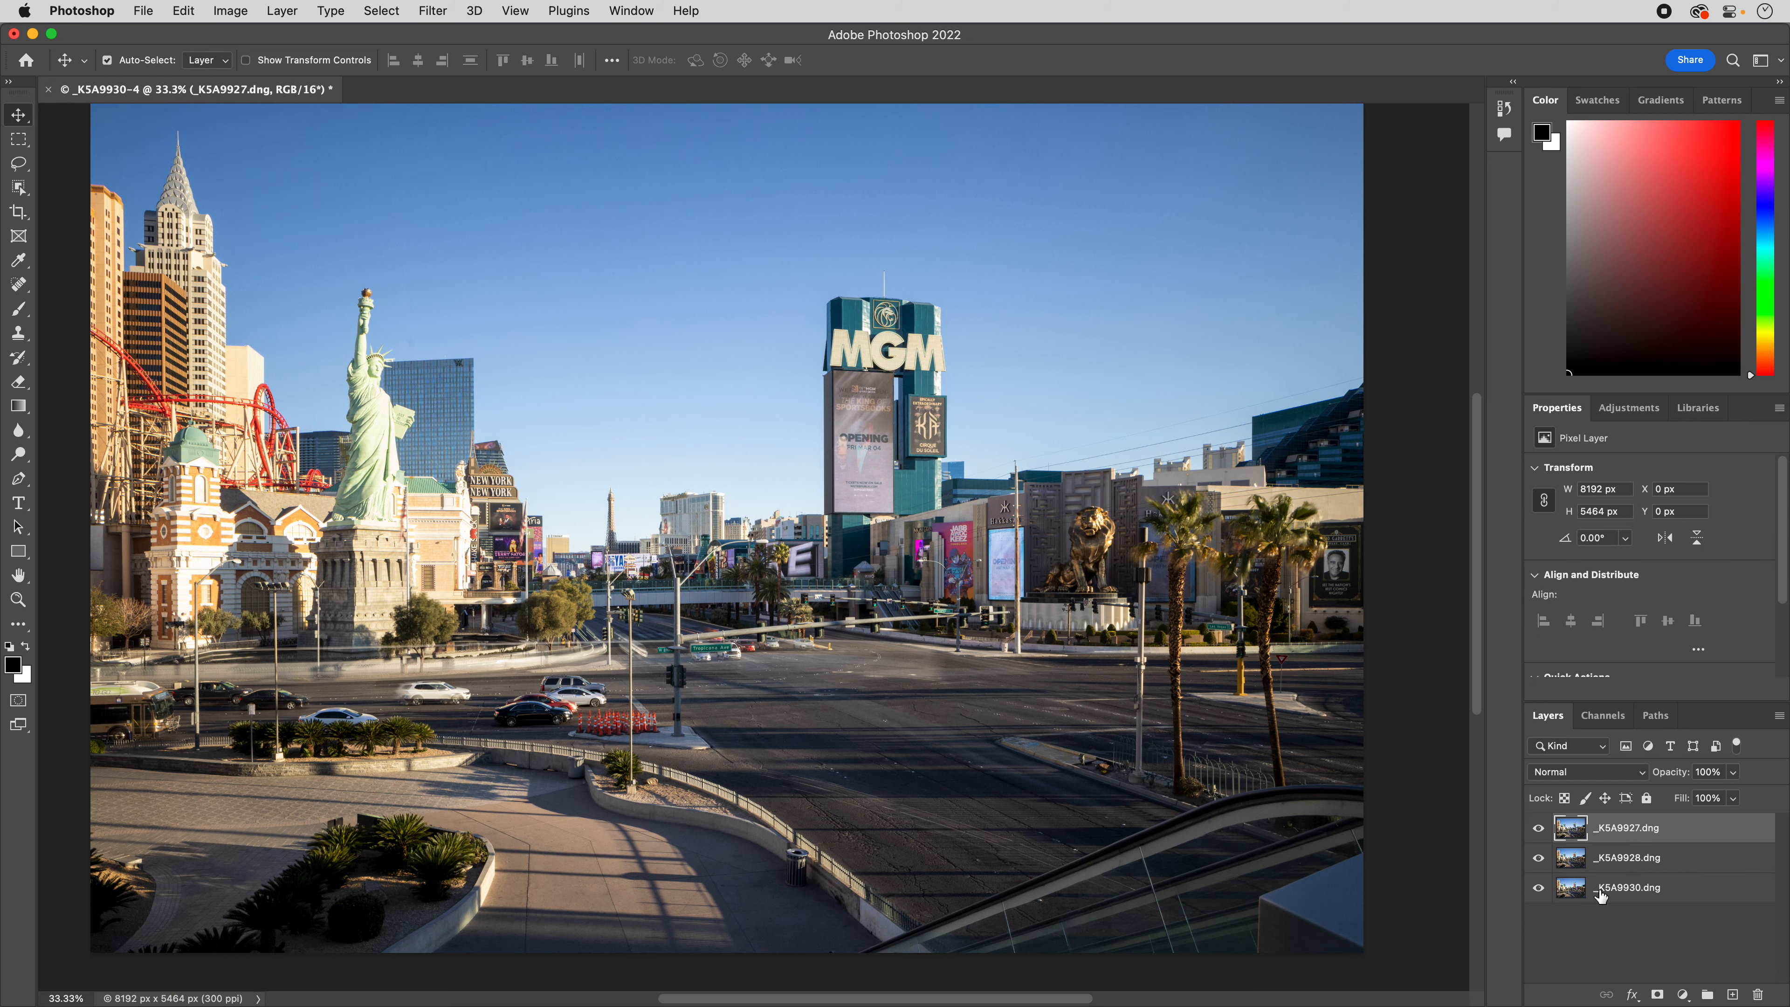
Hide and reshow the _K5A9927.dng and _K5A9928.dng layers to compare the traffic and billboards in the three photos.
{"action": "left_click", "coordinate": [1538, 828]}
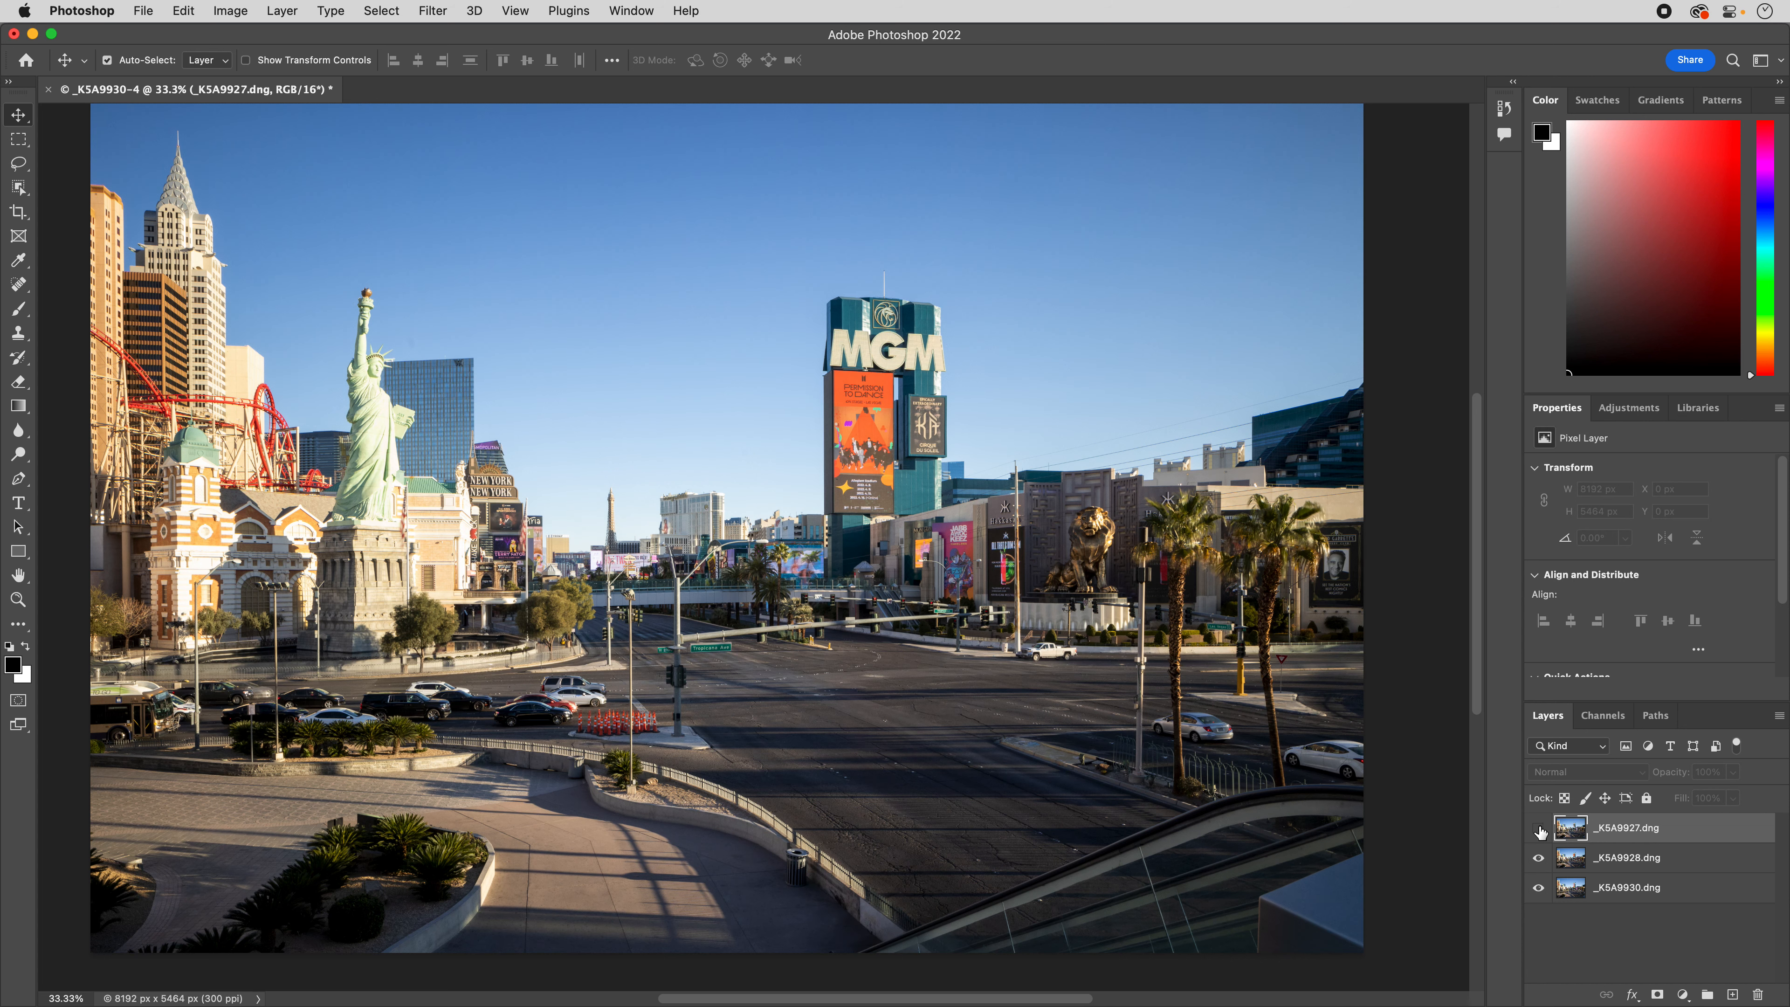
{"action": "left_click", "coordinate": [1538, 828]}
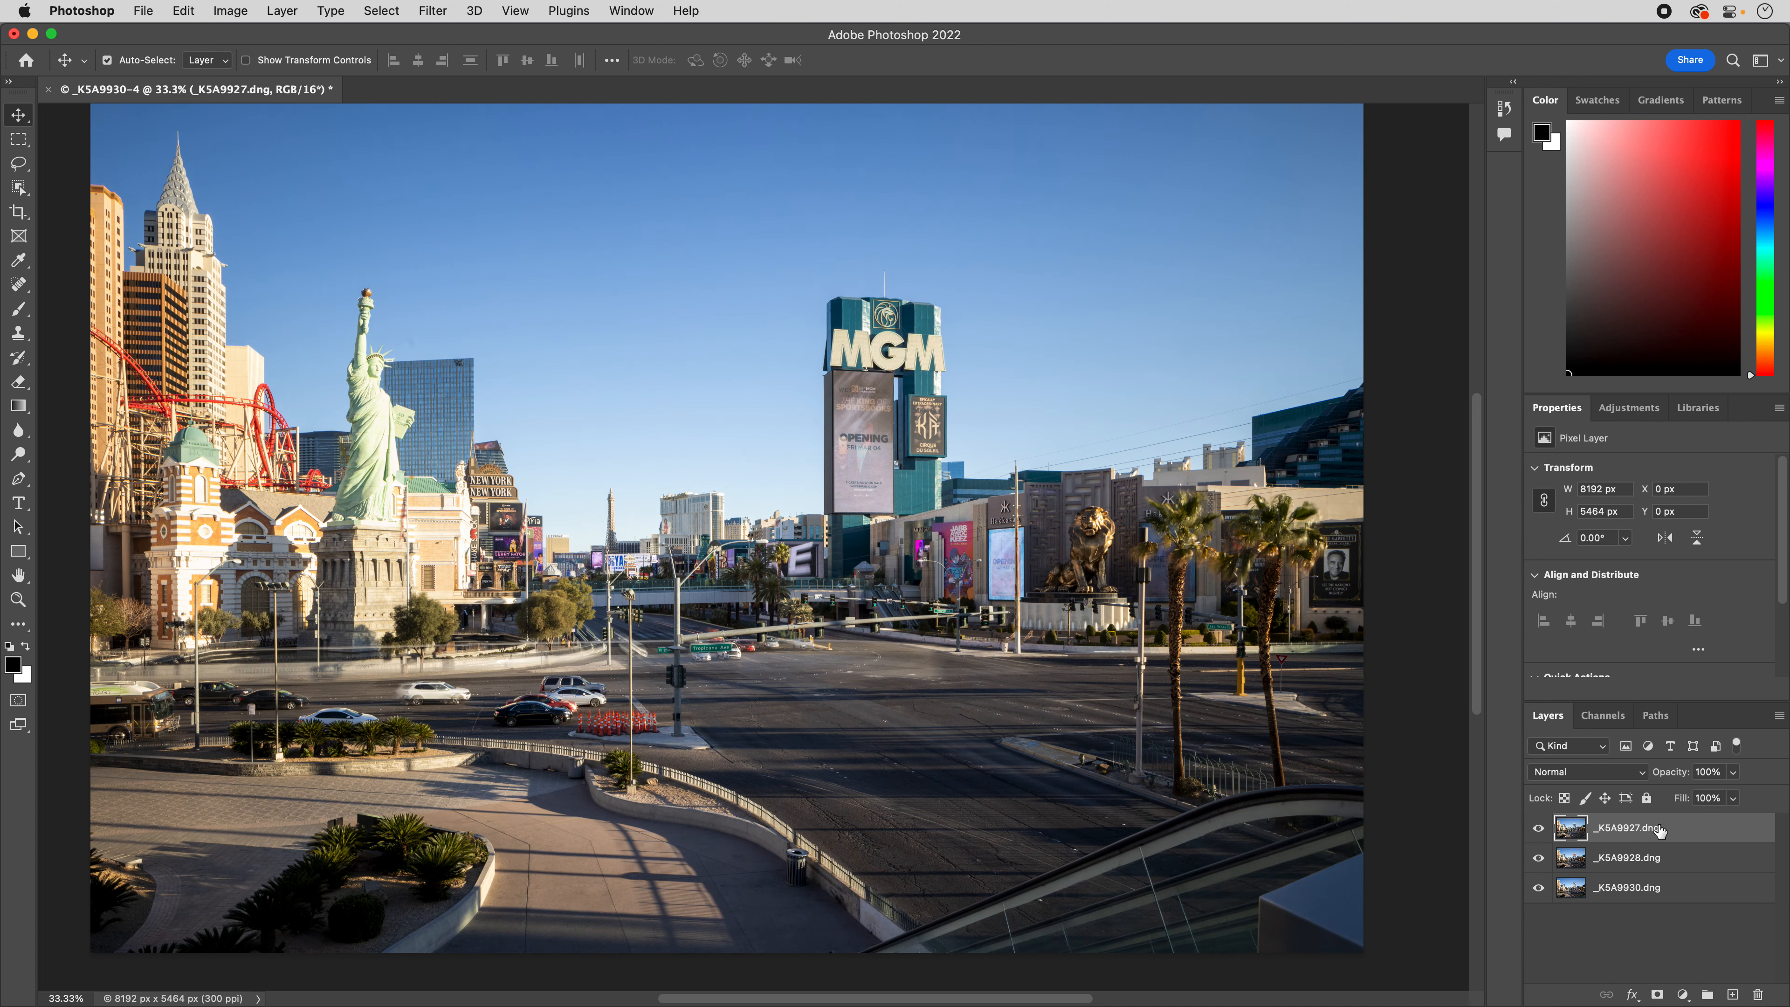
{"action": "left_click", "coordinate": [1539, 831]}
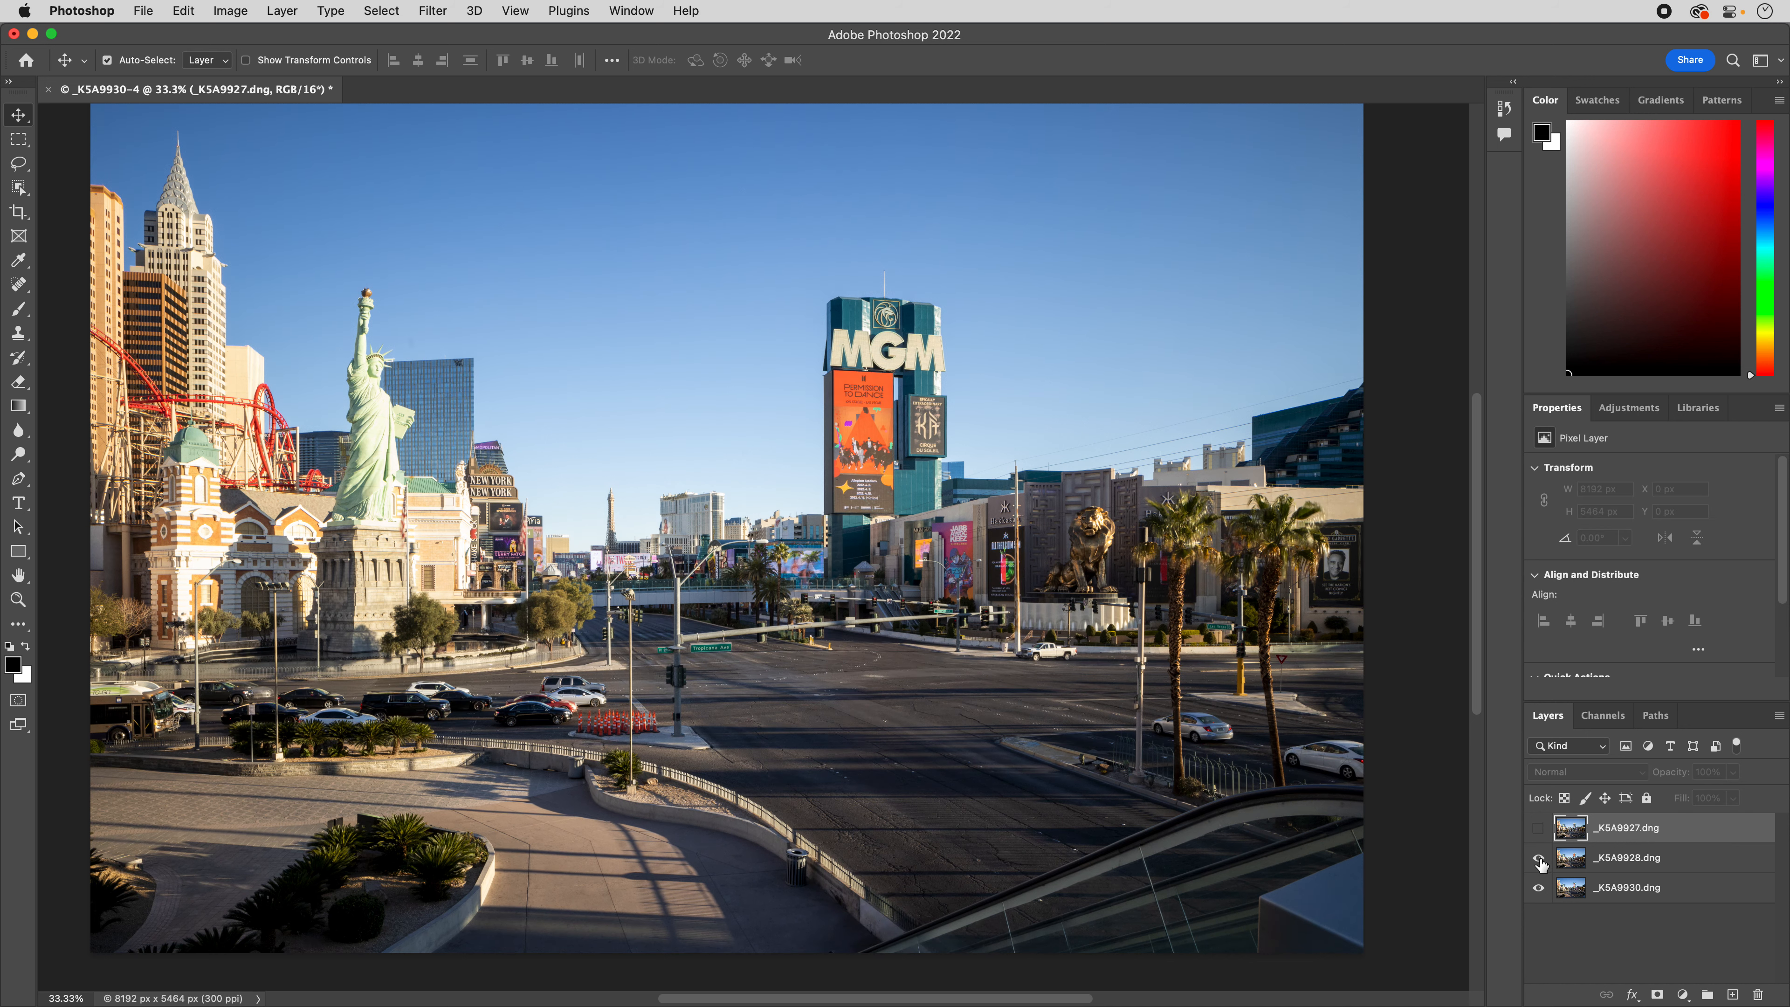
{"action": "left_click", "coordinate": [1539, 858]}
{"action": "left_click", "coordinate": [1539, 858]}
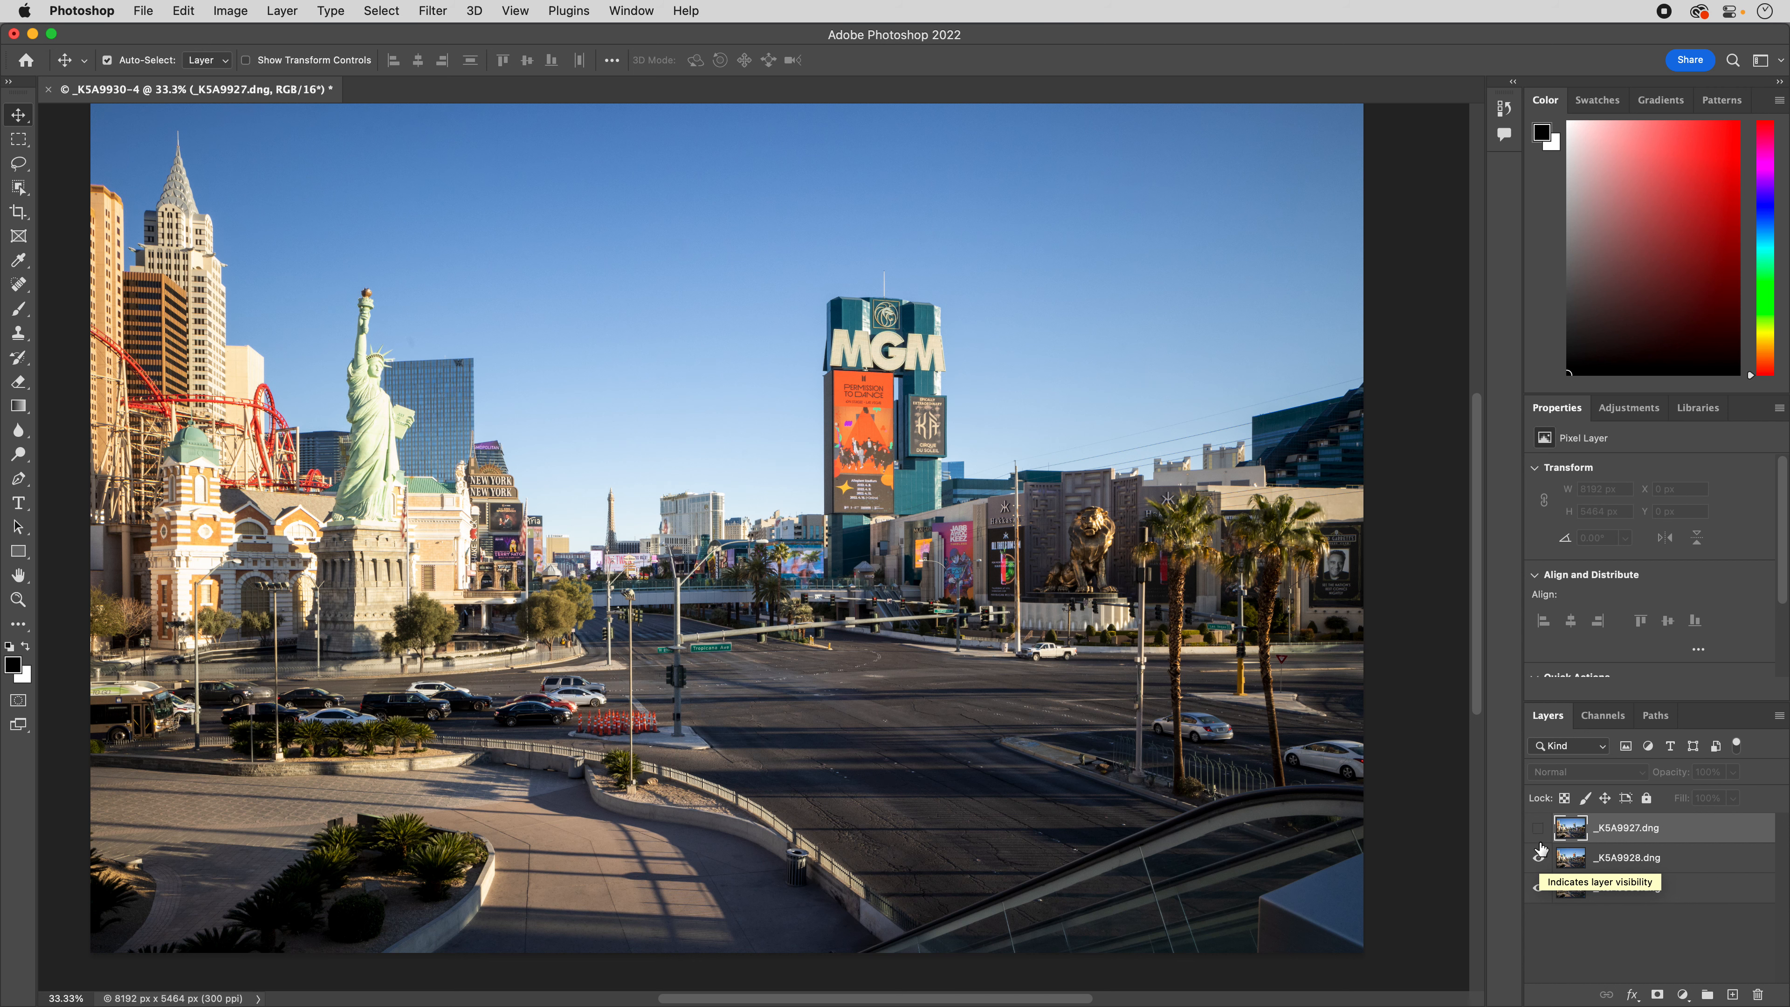
{"action": "left_click", "coordinate": [1539, 854]}
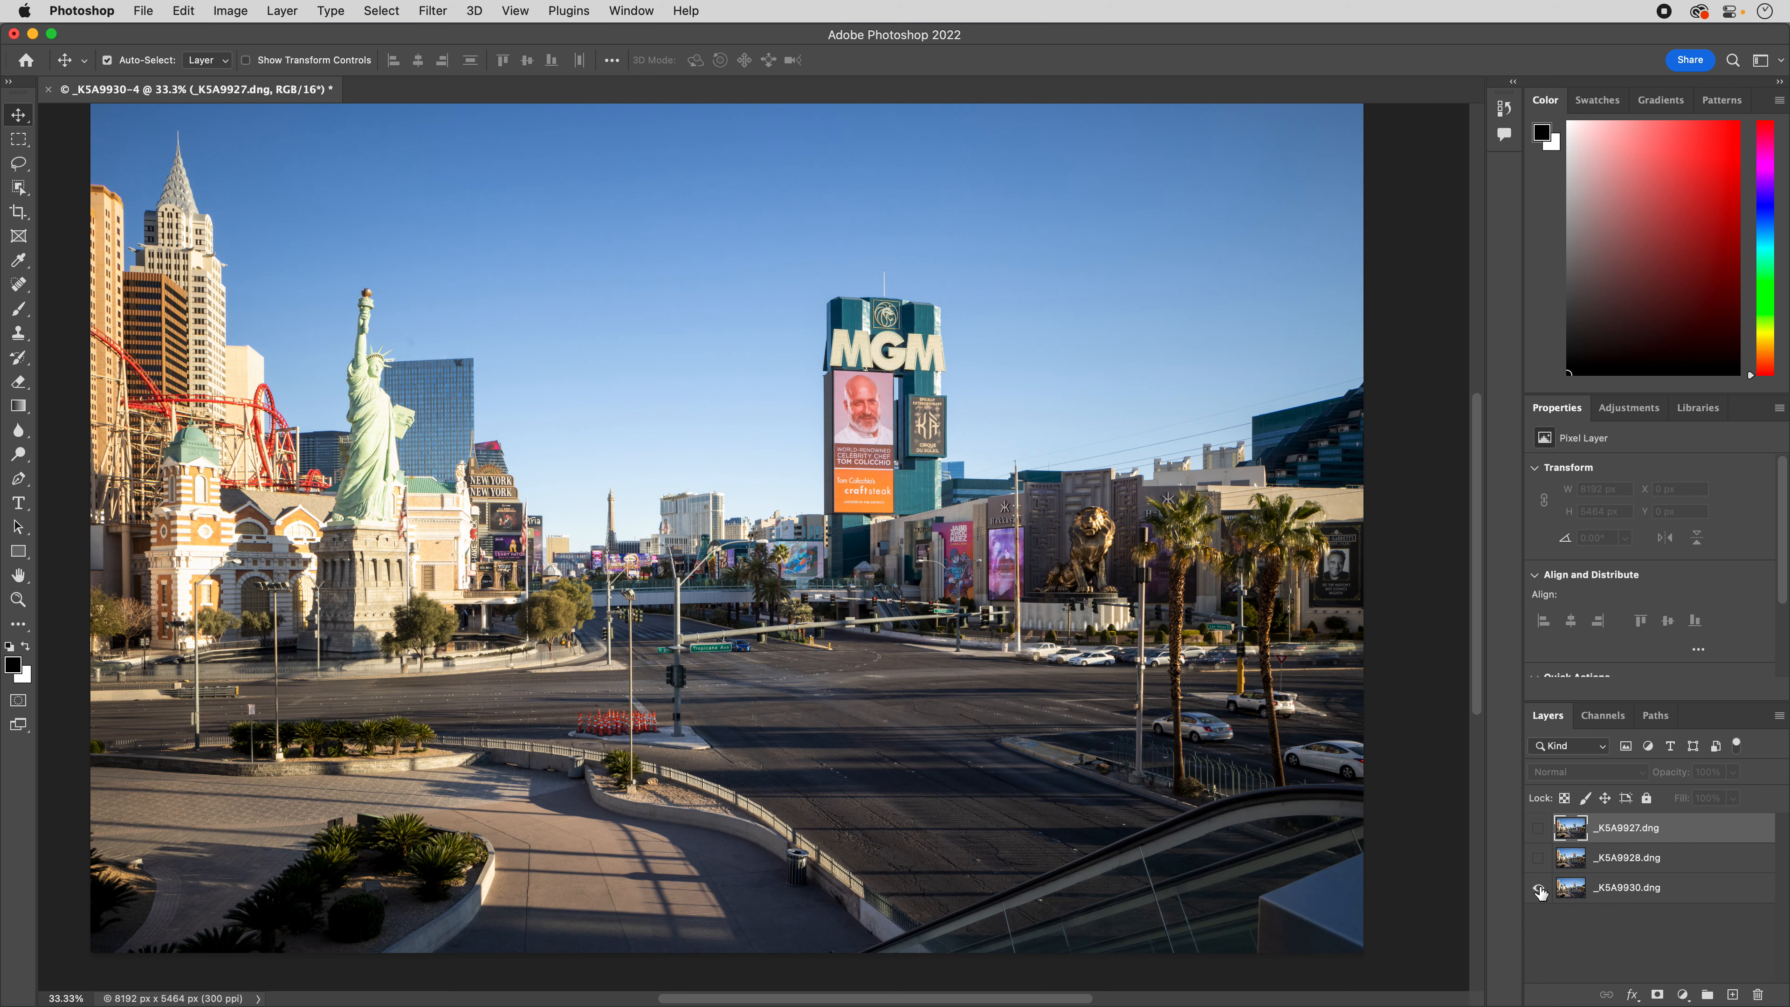
{"action": "left_click", "coordinate": [1538, 857]}
{"action": "left_click", "coordinate": [1538, 828]}
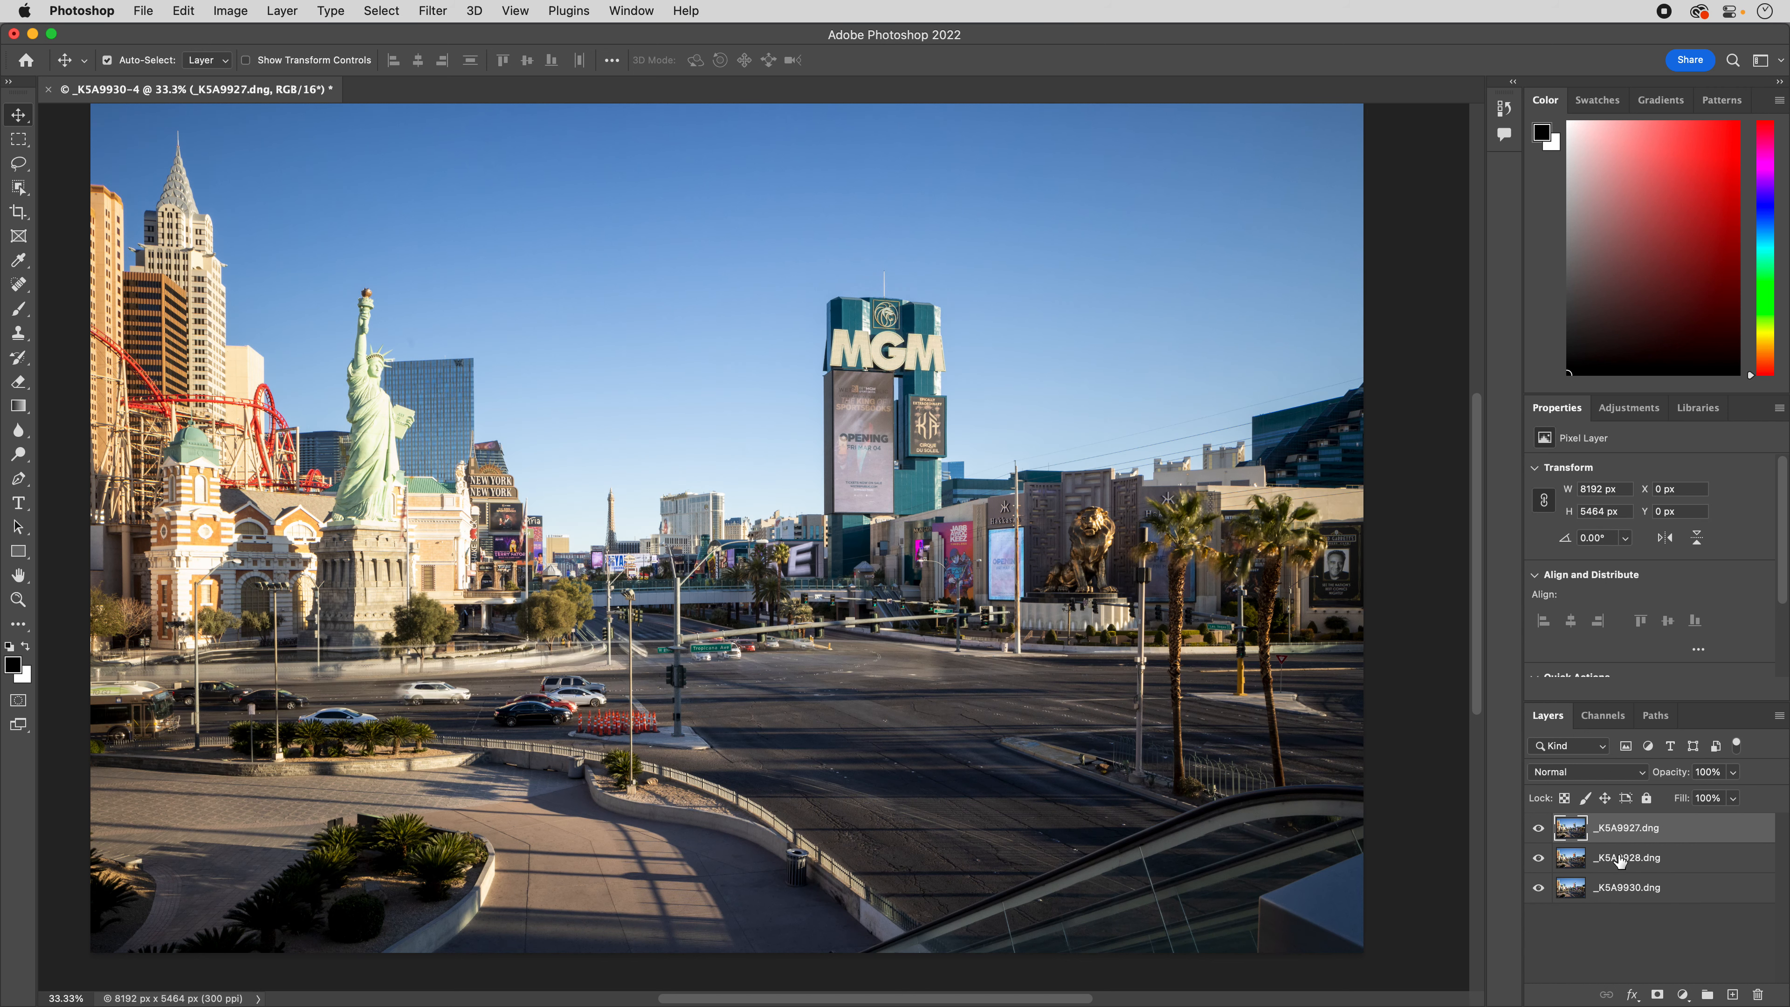
Move the _K5A9930.dng layer between the other two layers and add a white layer mask to _K5A9927.dng.
{"action": "left_click_drag", "start_coordinate": [1613, 888], "coordinate": [1587, 859]}
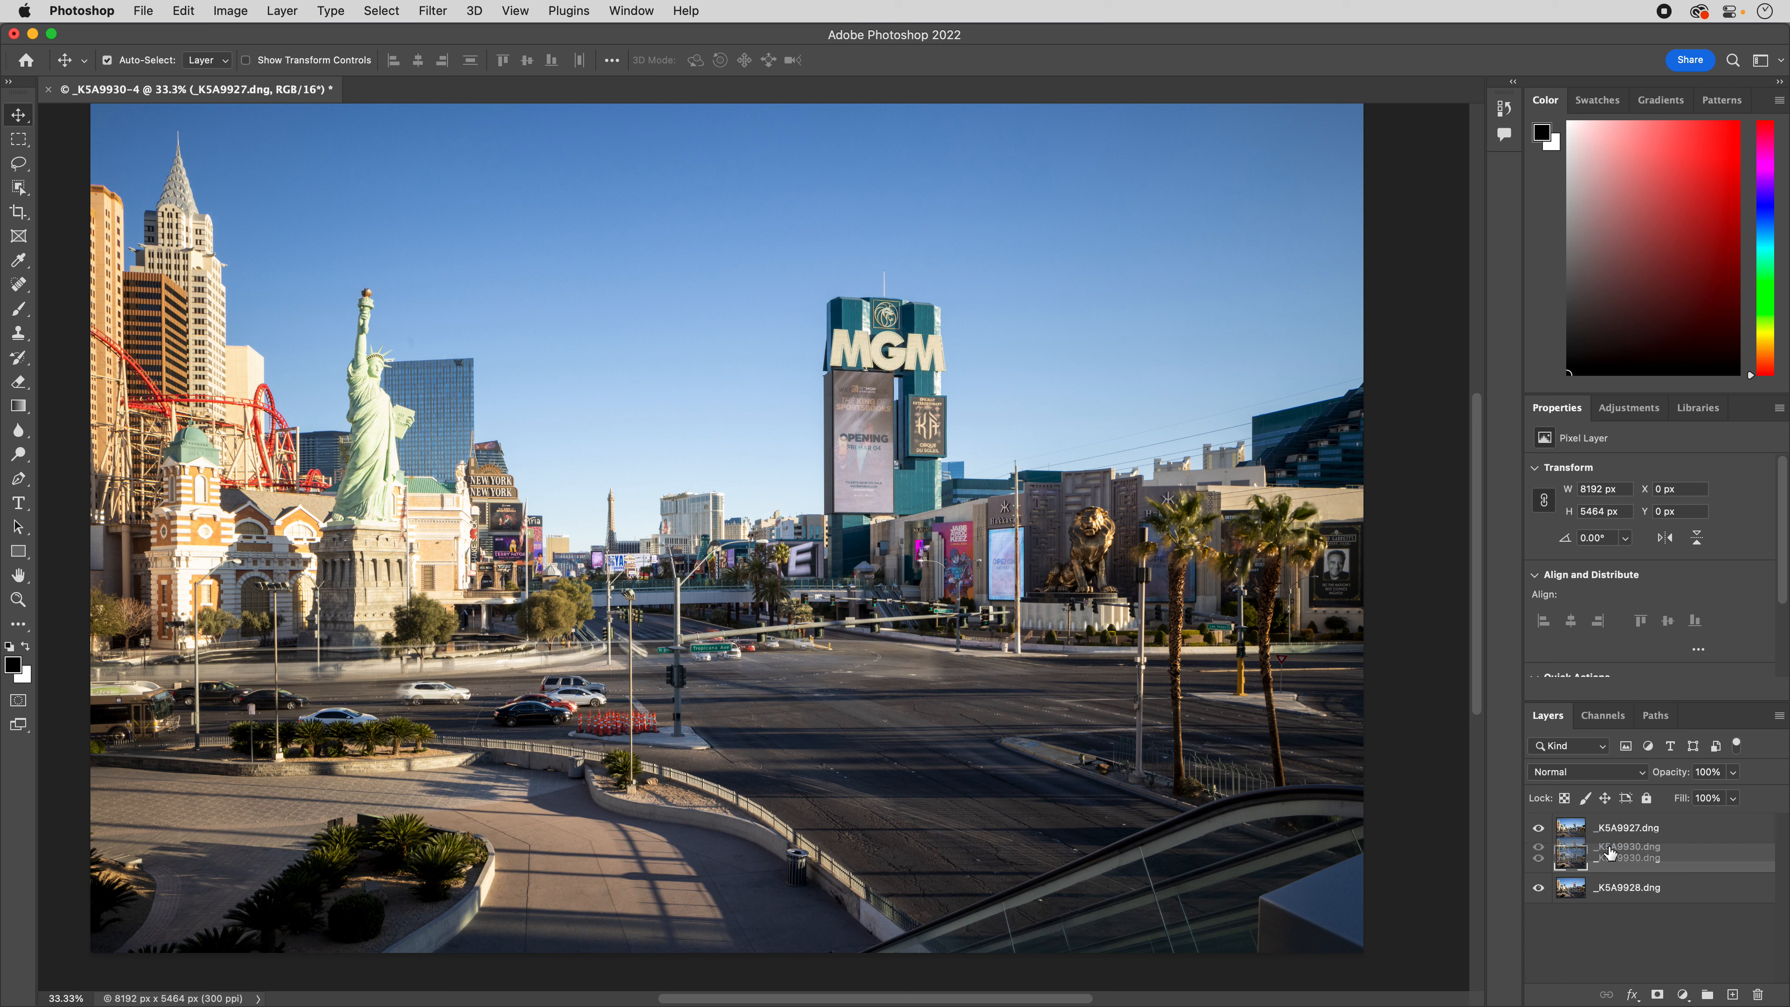
{"action": "left_click", "coordinate": [1584, 836]}
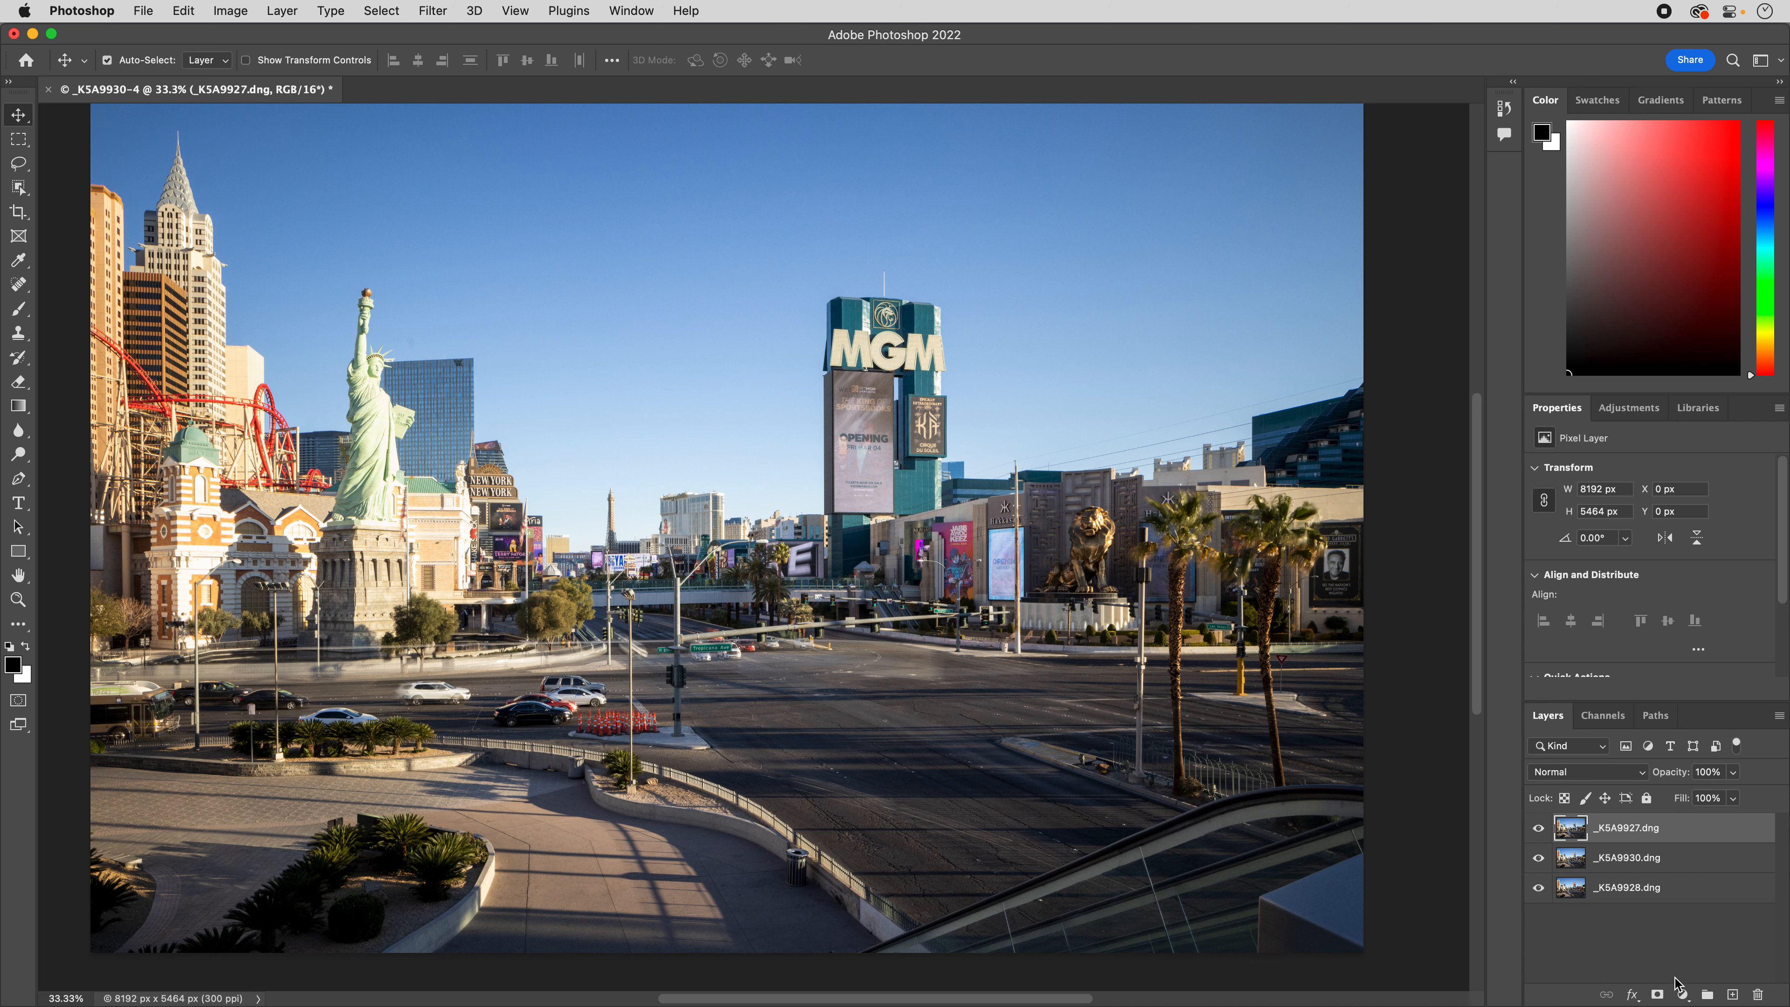
{"action": "scroll", "coordinate": [1581, 803], "scroll_direction": "down", "scroll_amount": 5}
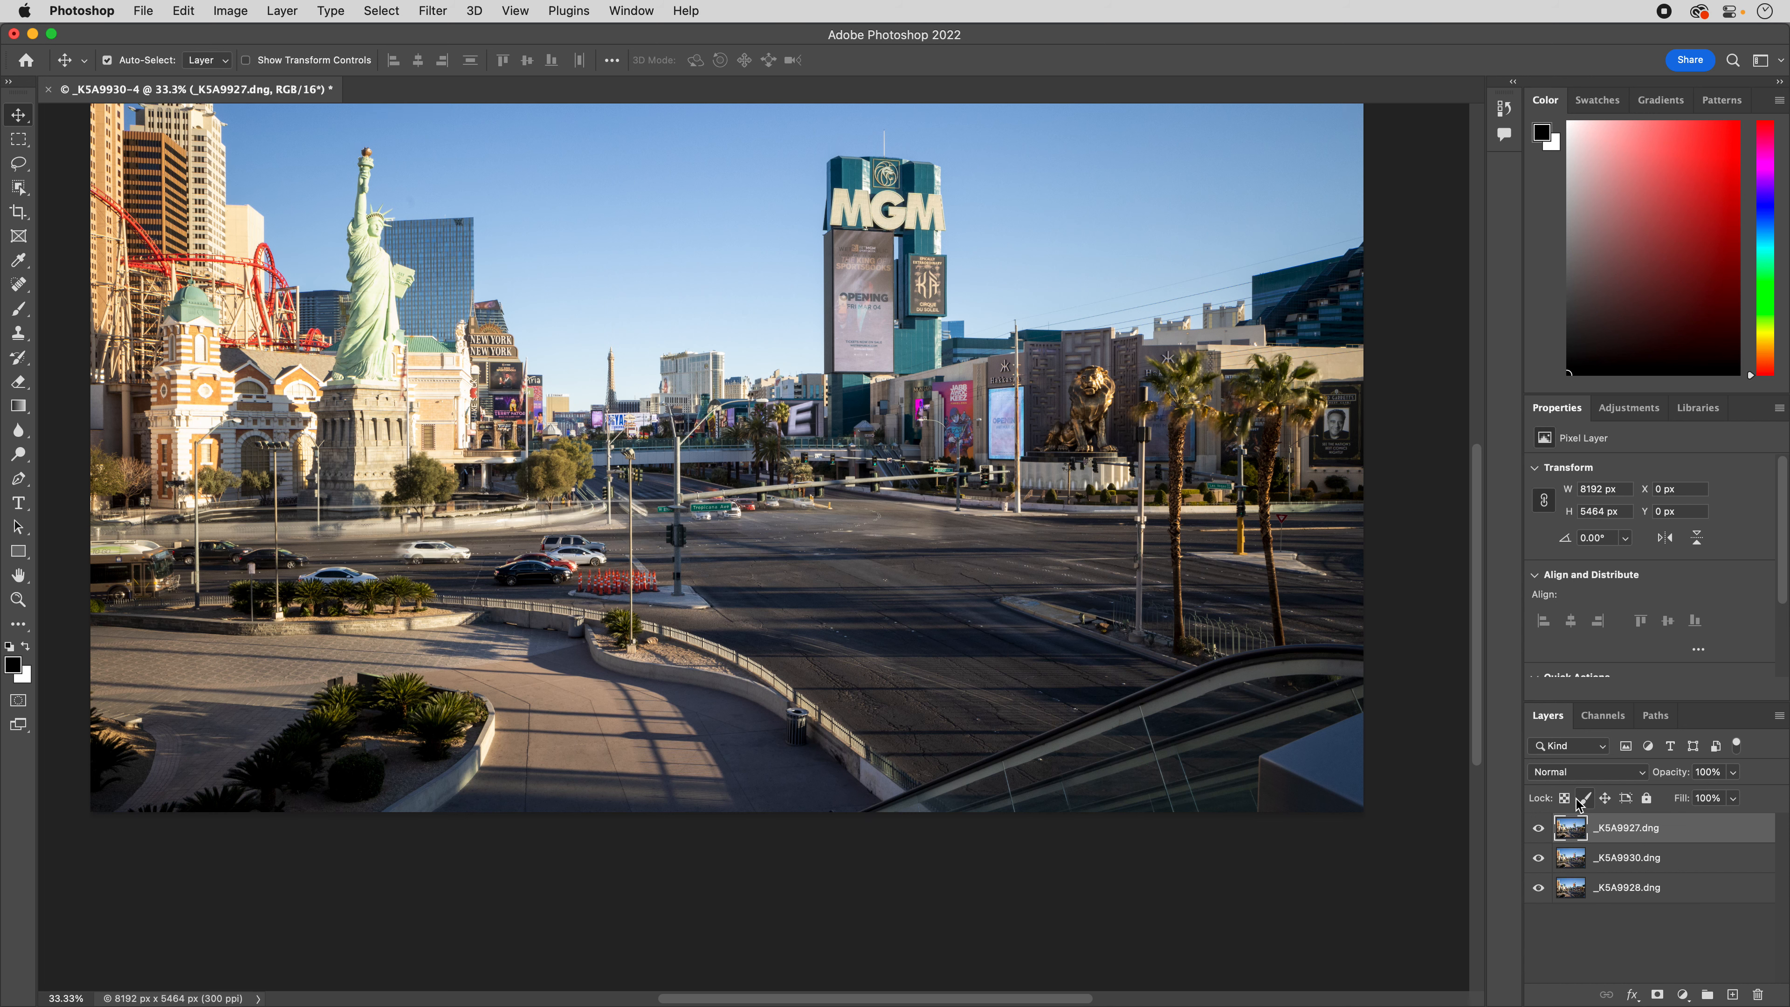
{"action": "scroll", "coordinate": [1441, 815], "scroll_direction": "up", "scroll_amount": 5}
{"action": "scroll", "coordinate": [1441, 818], "scroll_direction": "up", "scroll_amount": 1}
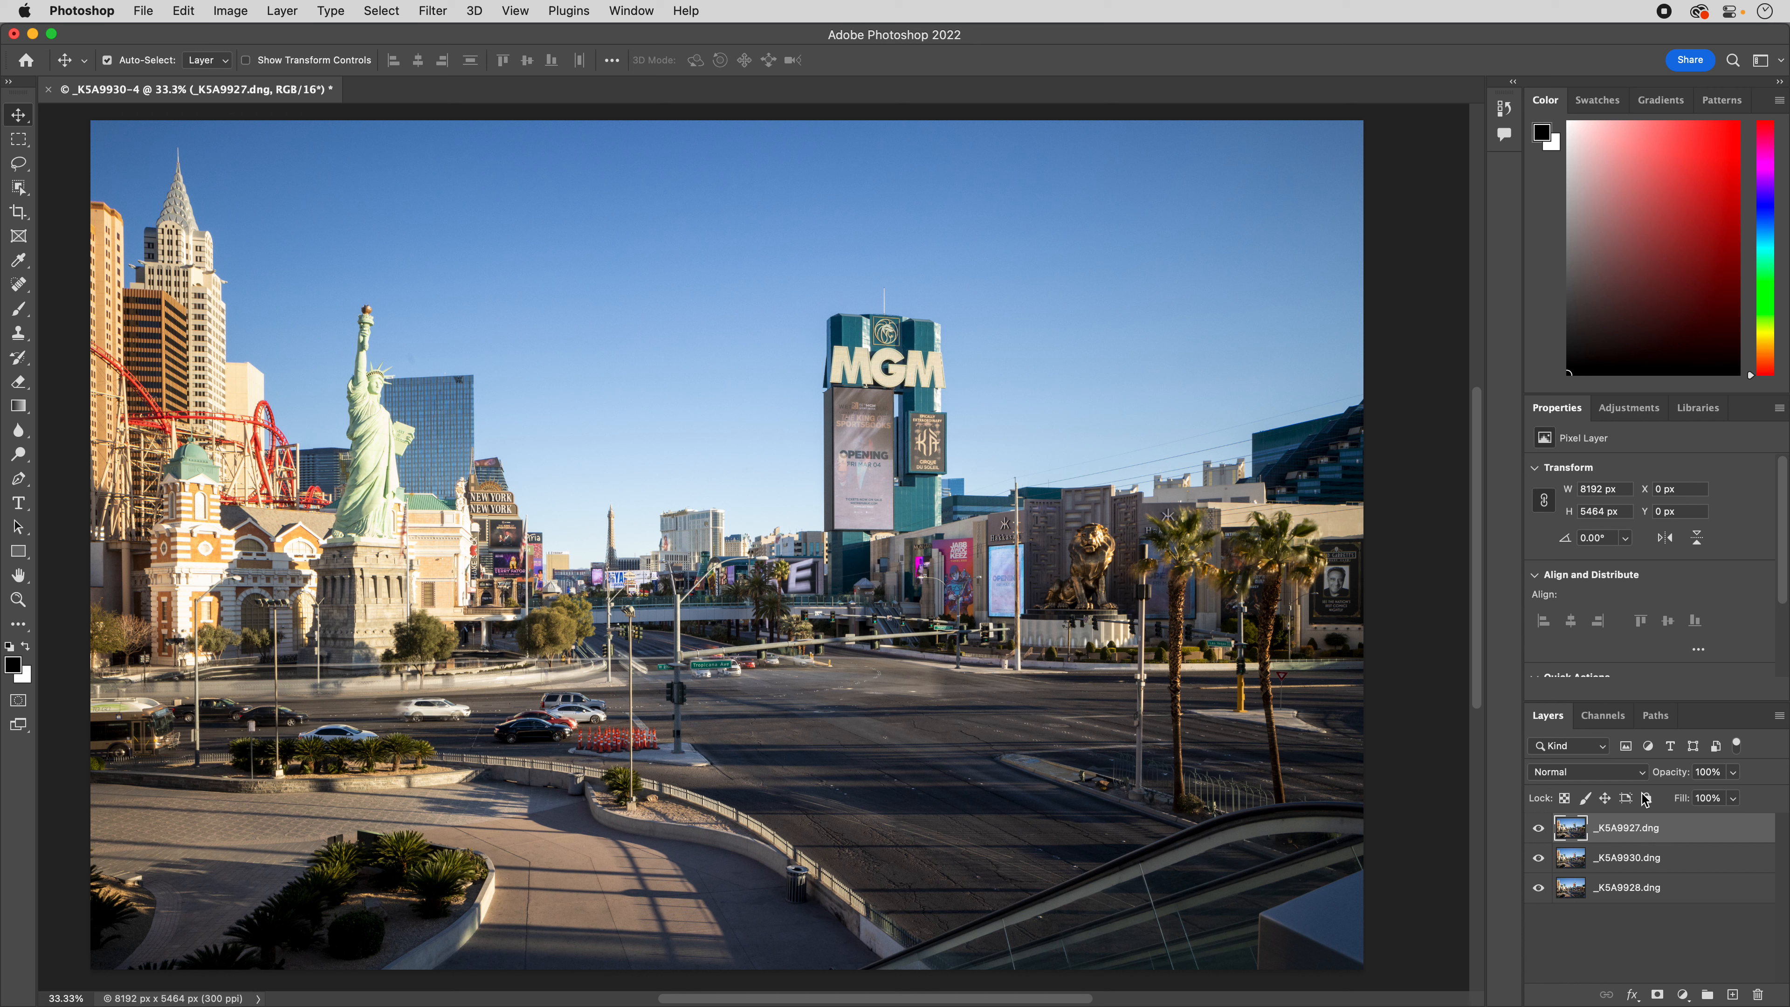
{"action": "left_click", "coordinate": [1658, 994]}
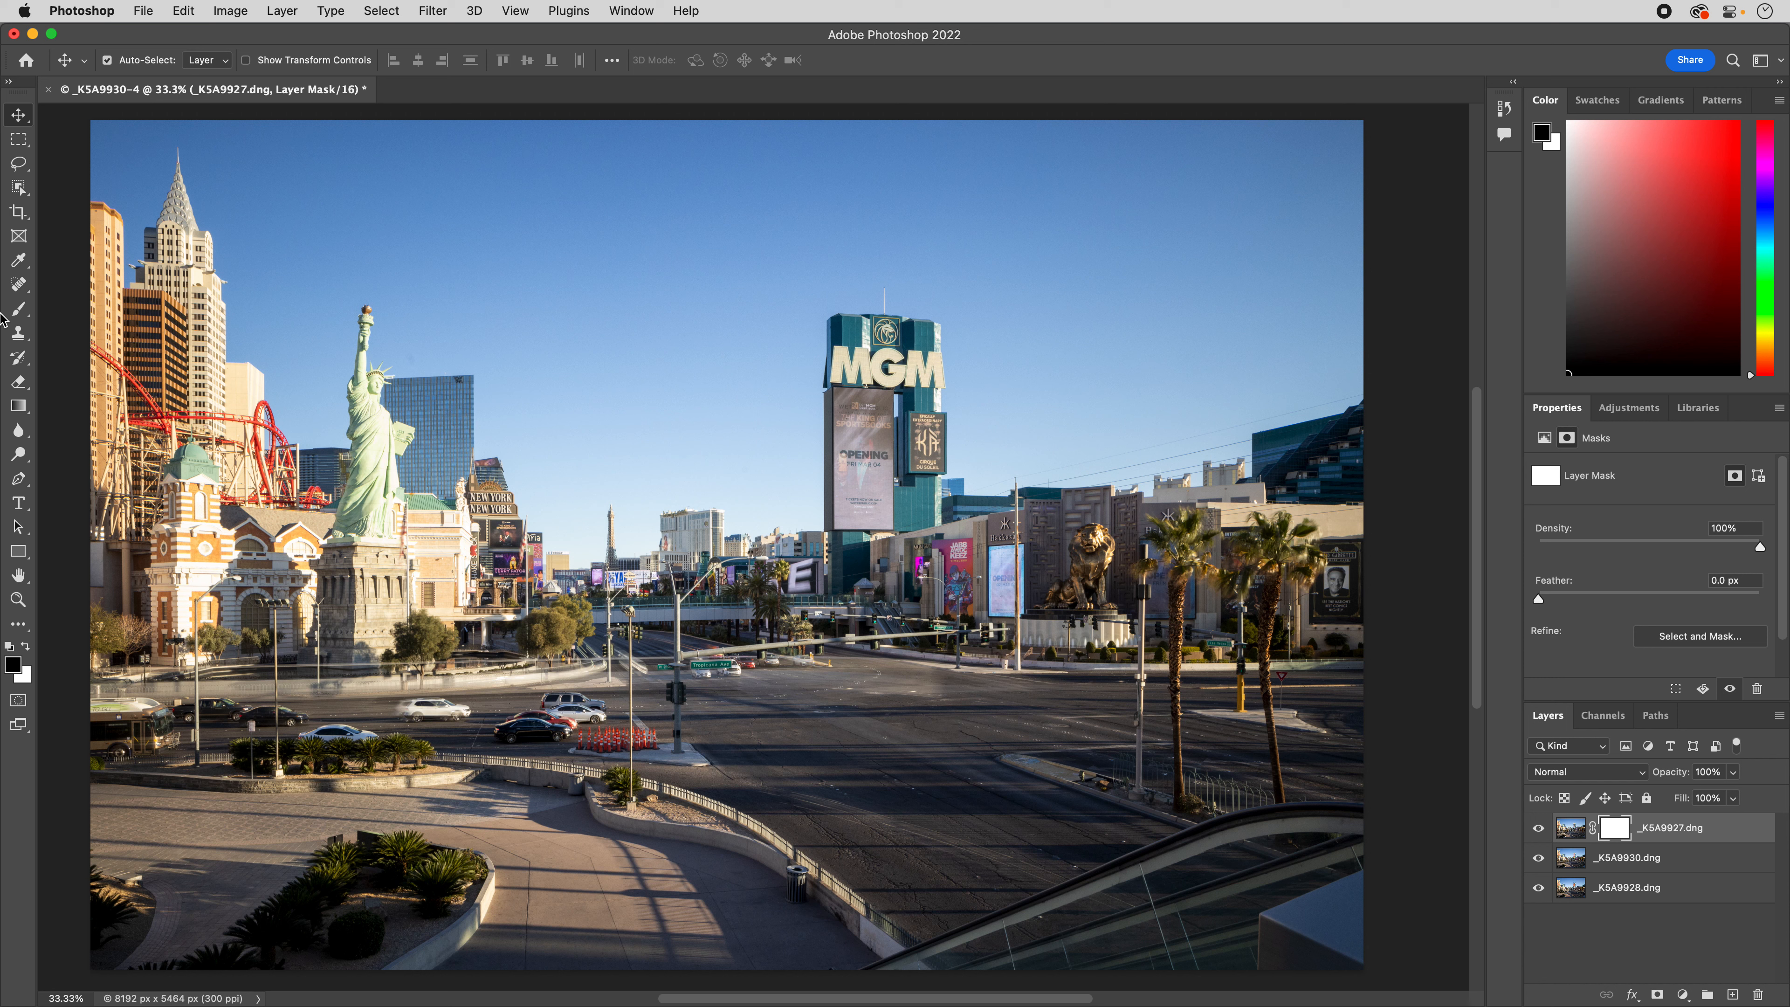
Brush black on the _K5A9927.dng mask over the bus and cars along the road beyond the planters.
{"action": "left_click", "coordinate": [18, 308]}
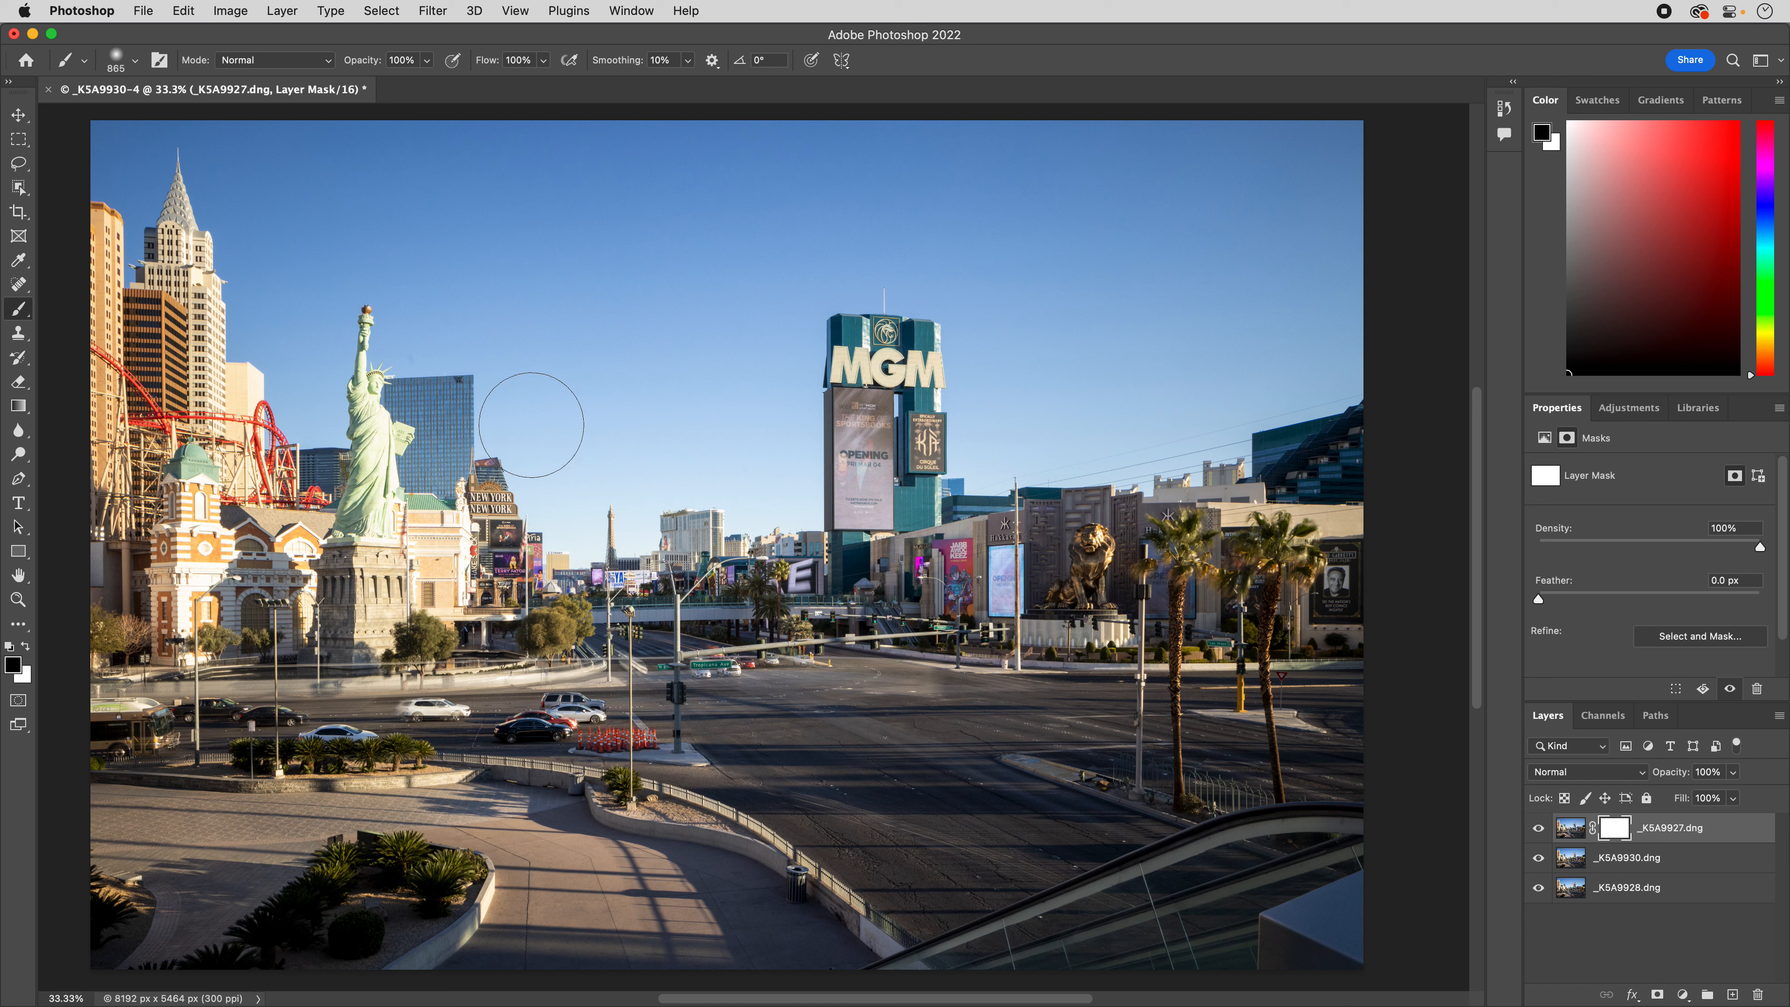
{"action": "mouse_move", "coordinate": [212, 733]}
{"action": "left_mouse_down"}
{"action": "mouse_move", "coordinate": [125, 715]}
{"action": "mouse_move", "coordinate": [655, 719]}
{"action": "mouse_move", "coordinate": [104, 730]}
{"action": "mouse_move", "coordinate": [213, 719]}
{"action": "left_mouse_up"}
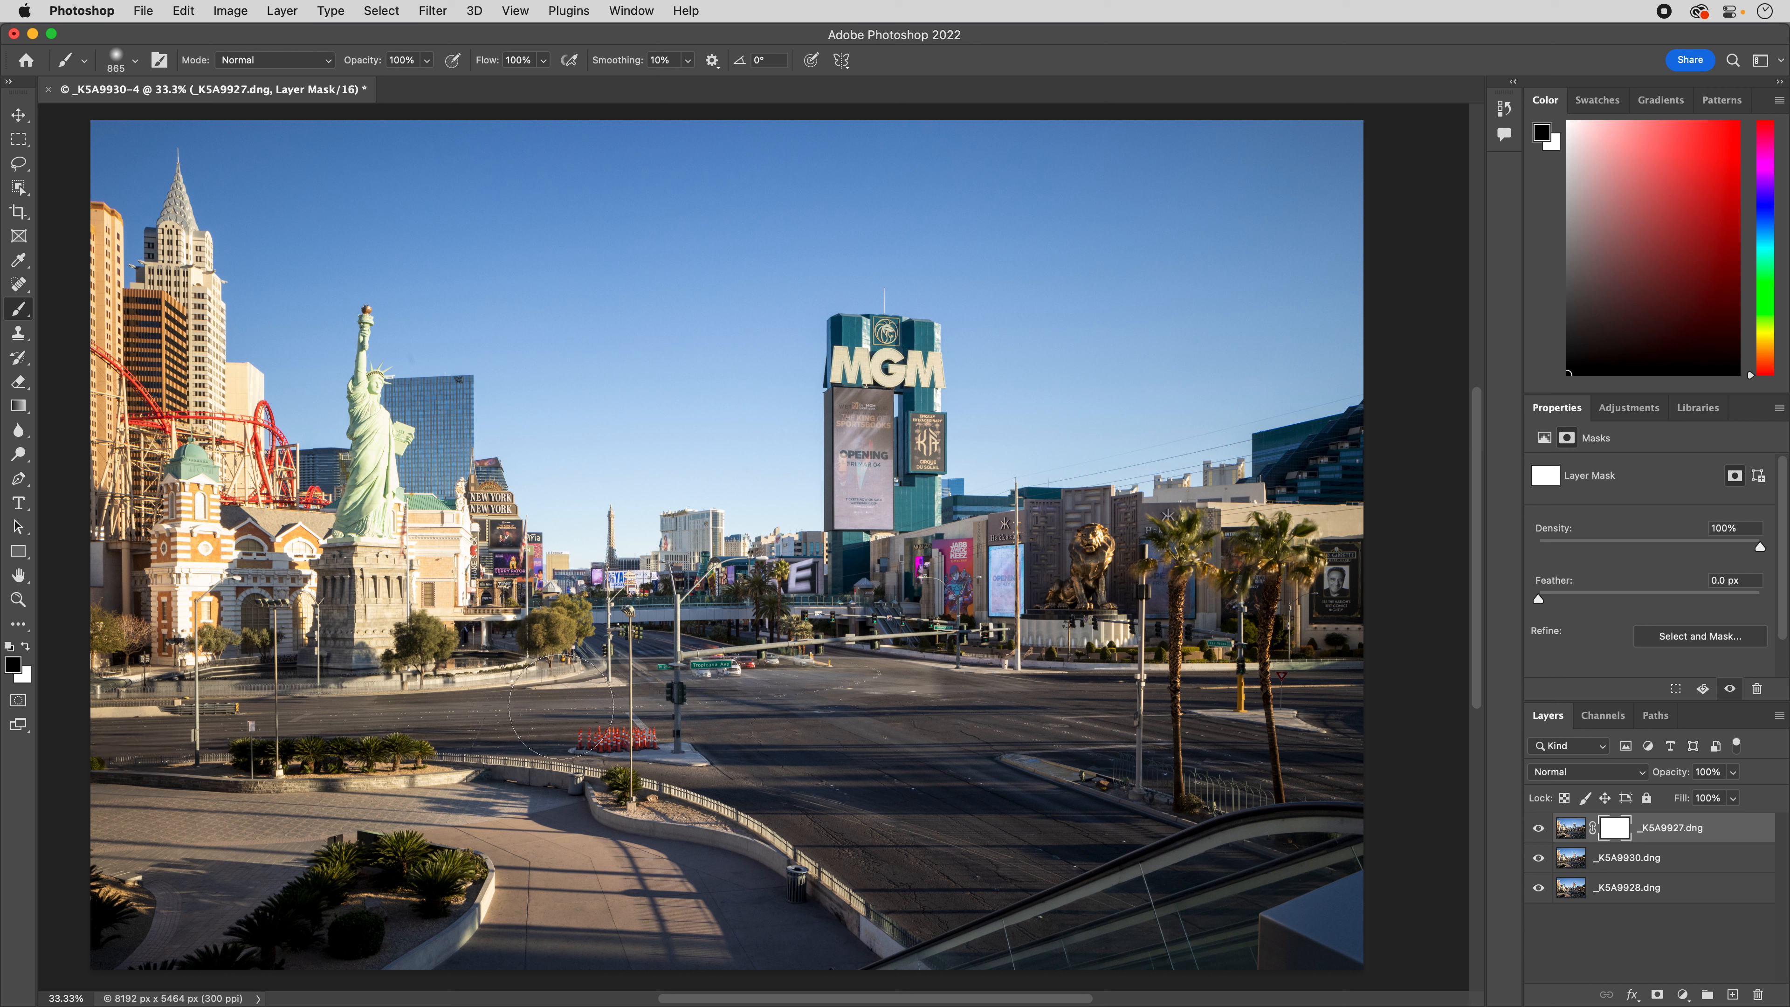
{"action": "mouse_move", "coordinate": [655, 684]}
{"action": "left_mouse_down"}
{"action": "mouse_move", "coordinate": [754, 670]}
{"action": "mouse_move", "coordinate": [444, 701]}
{"action": "mouse_move", "coordinate": [333, 689]}
{"action": "left_mouse_up"}
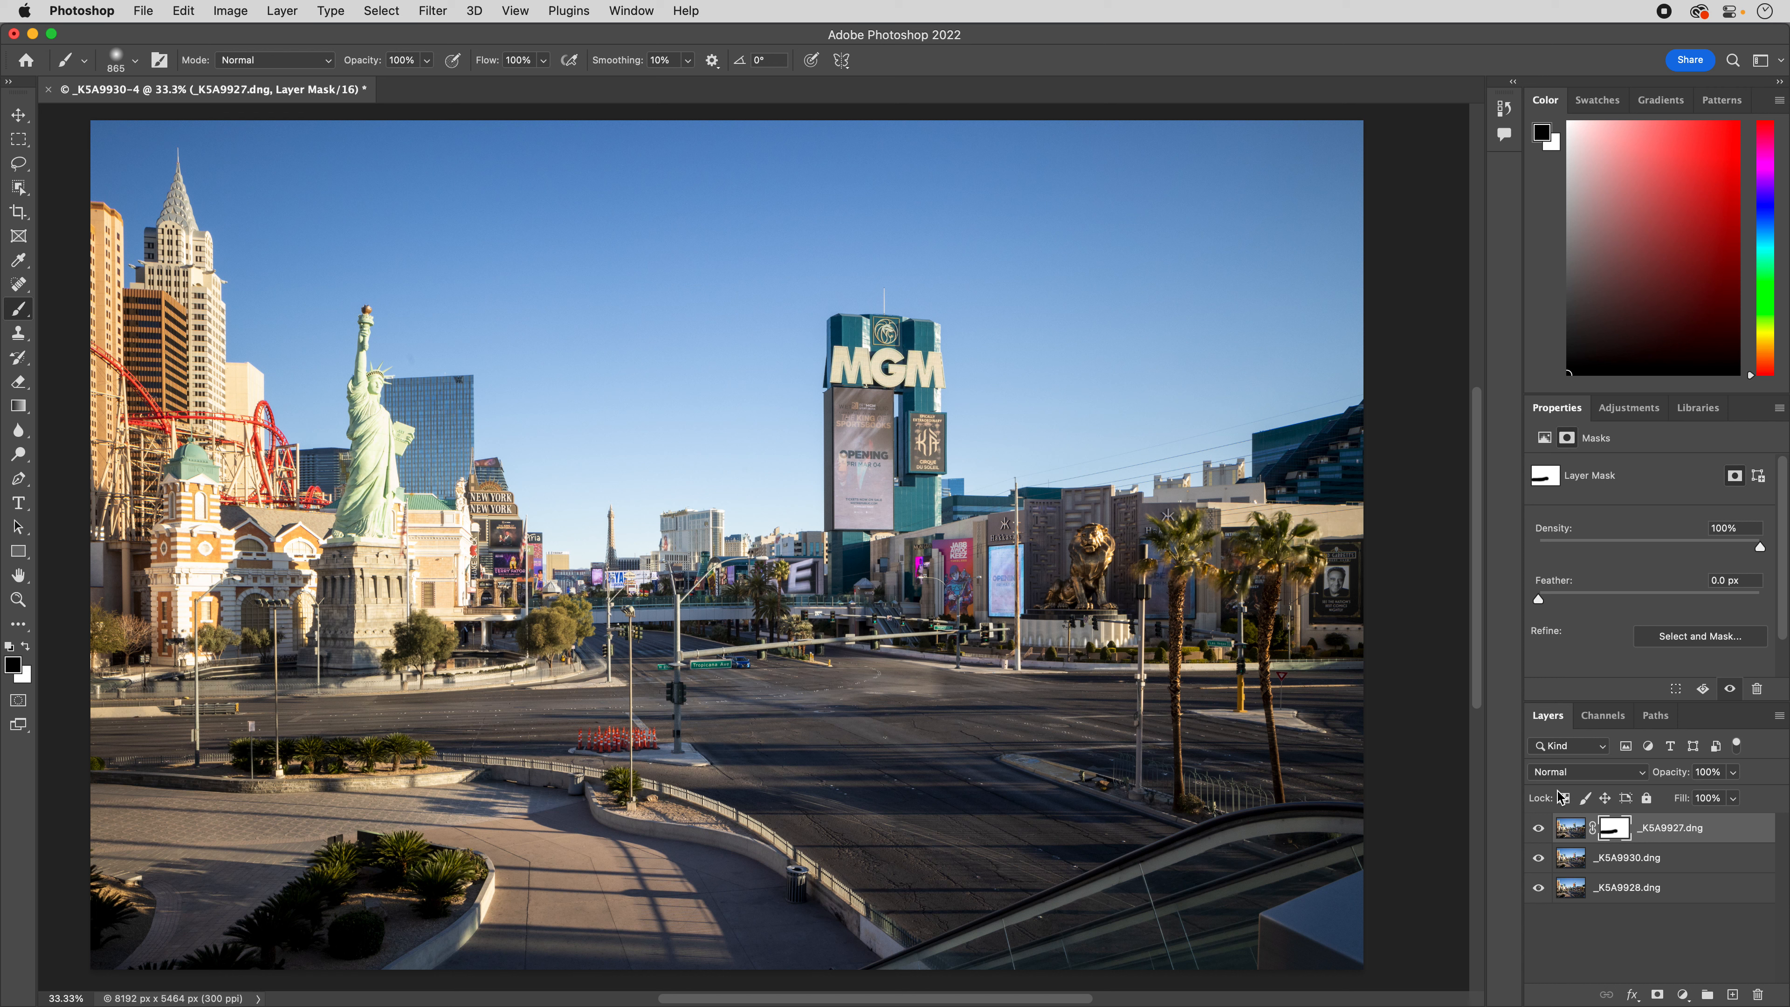
Add a layer mask to _K5A9930.dng and brush black over the distant car at the intersection and the MGM billboard.
{"action": "left_click", "coordinate": [1540, 858]}
{"action": "left_click", "coordinate": [1541, 858]}
{"action": "left_click", "coordinate": [1609, 858]}
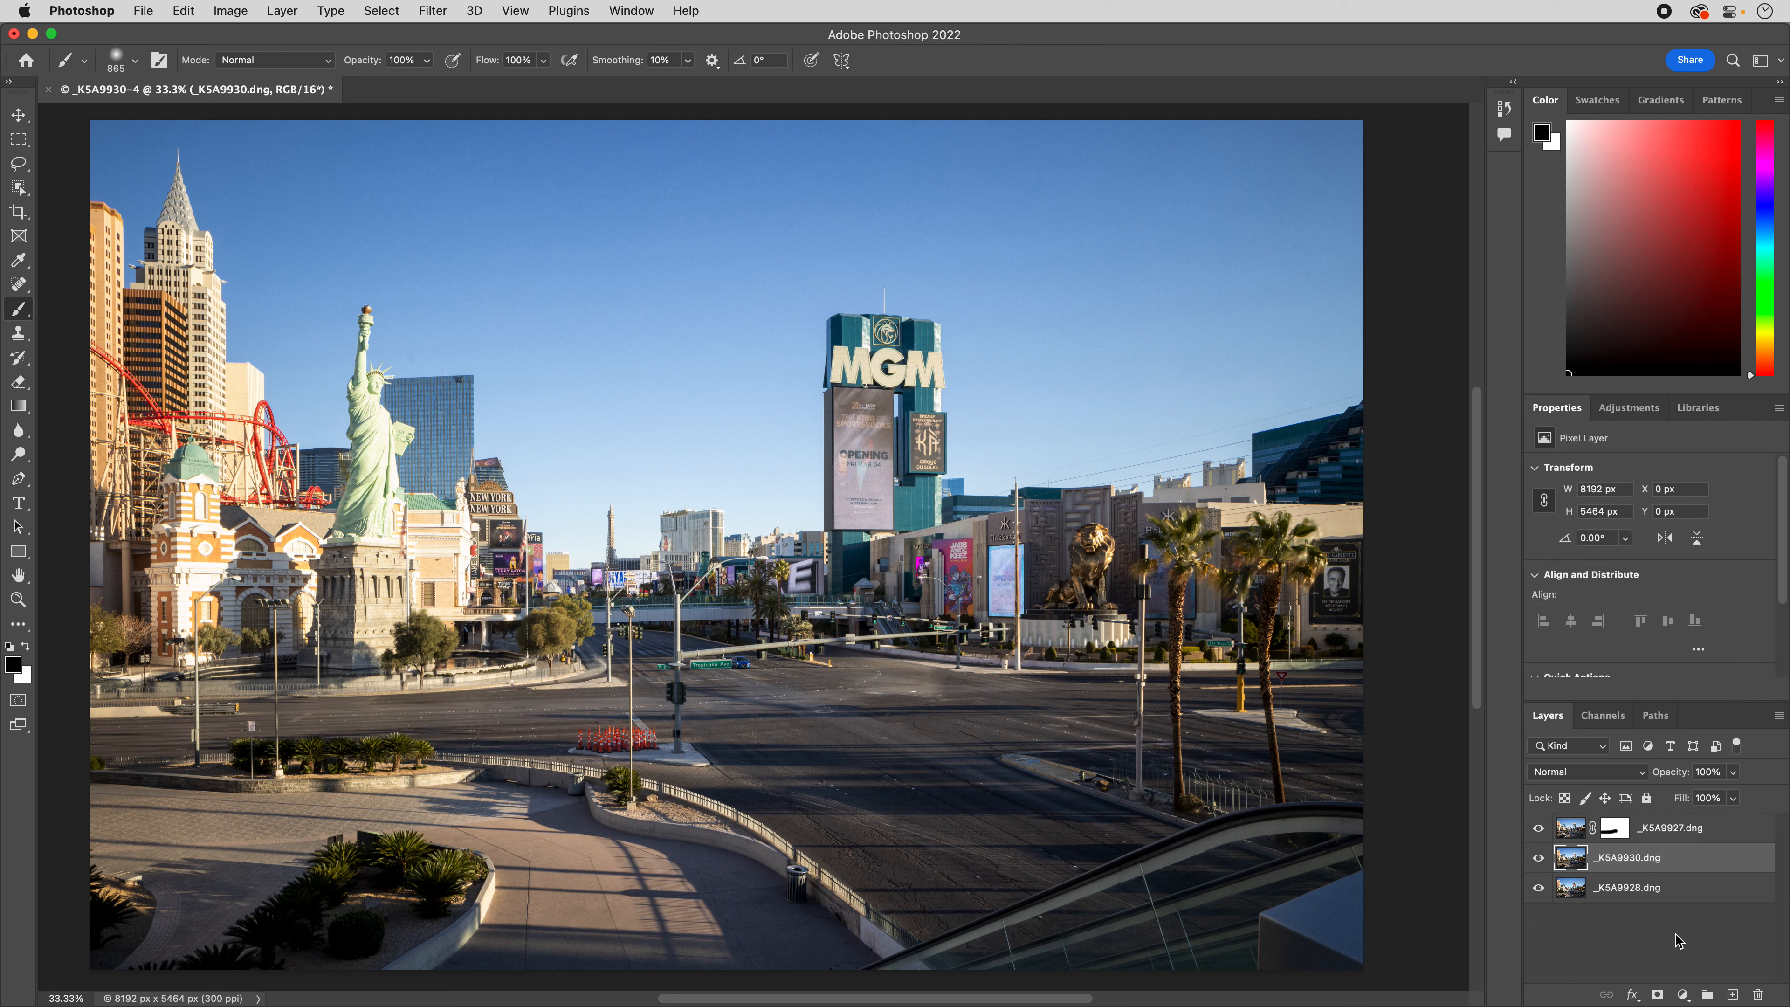
{"action": "left_click", "coordinate": [1659, 993]}
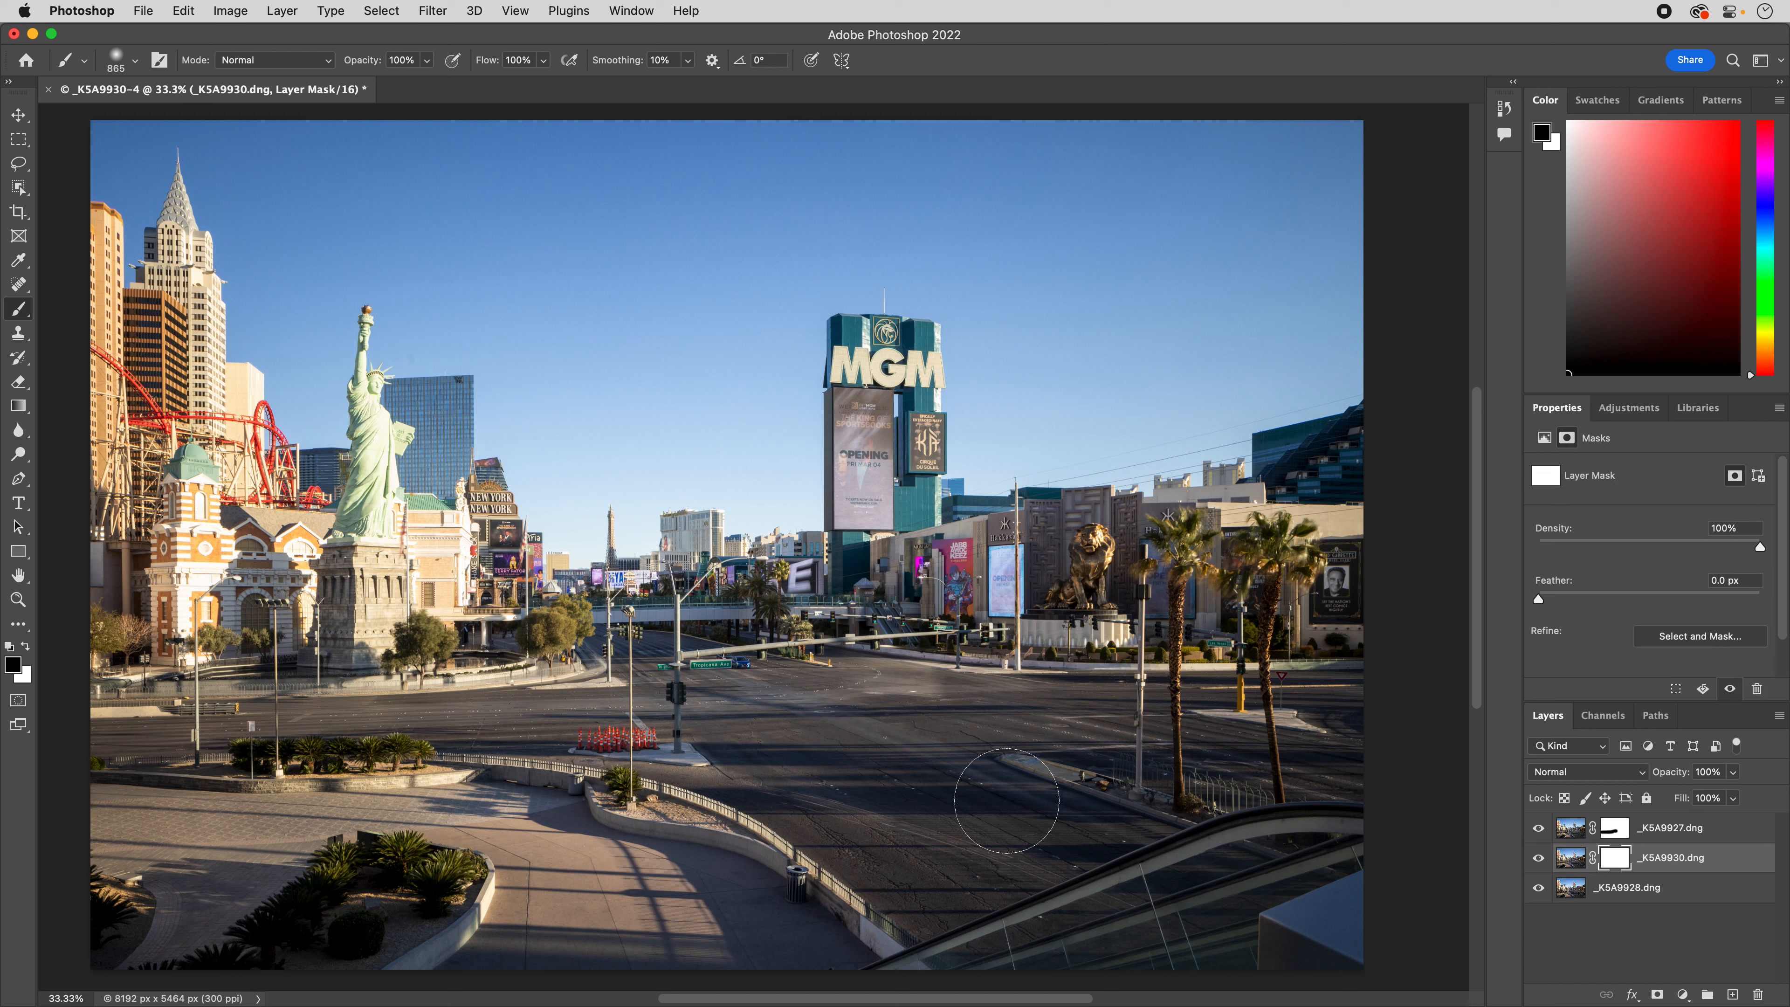
{"action": "left_click", "coordinate": [739, 675]}
{"action": "mouse_move", "coordinate": [851, 460]}
{"action": "left_mouse_down"}
{"action": "mouse_move", "coordinate": [881, 568]}
{"action": "mouse_move", "coordinate": [857, 437]}
{"action": "left_mouse_up"}
Brush black on the _K5A9927.dng mask over the MGM billboard and the tall screen beside the lion statue.
{"action": "left_click", "coordinate": [1612, 828]}
{"action": "left_click_drag", "start_coordinate": [844, 486], "coordinate": [855, 429]}
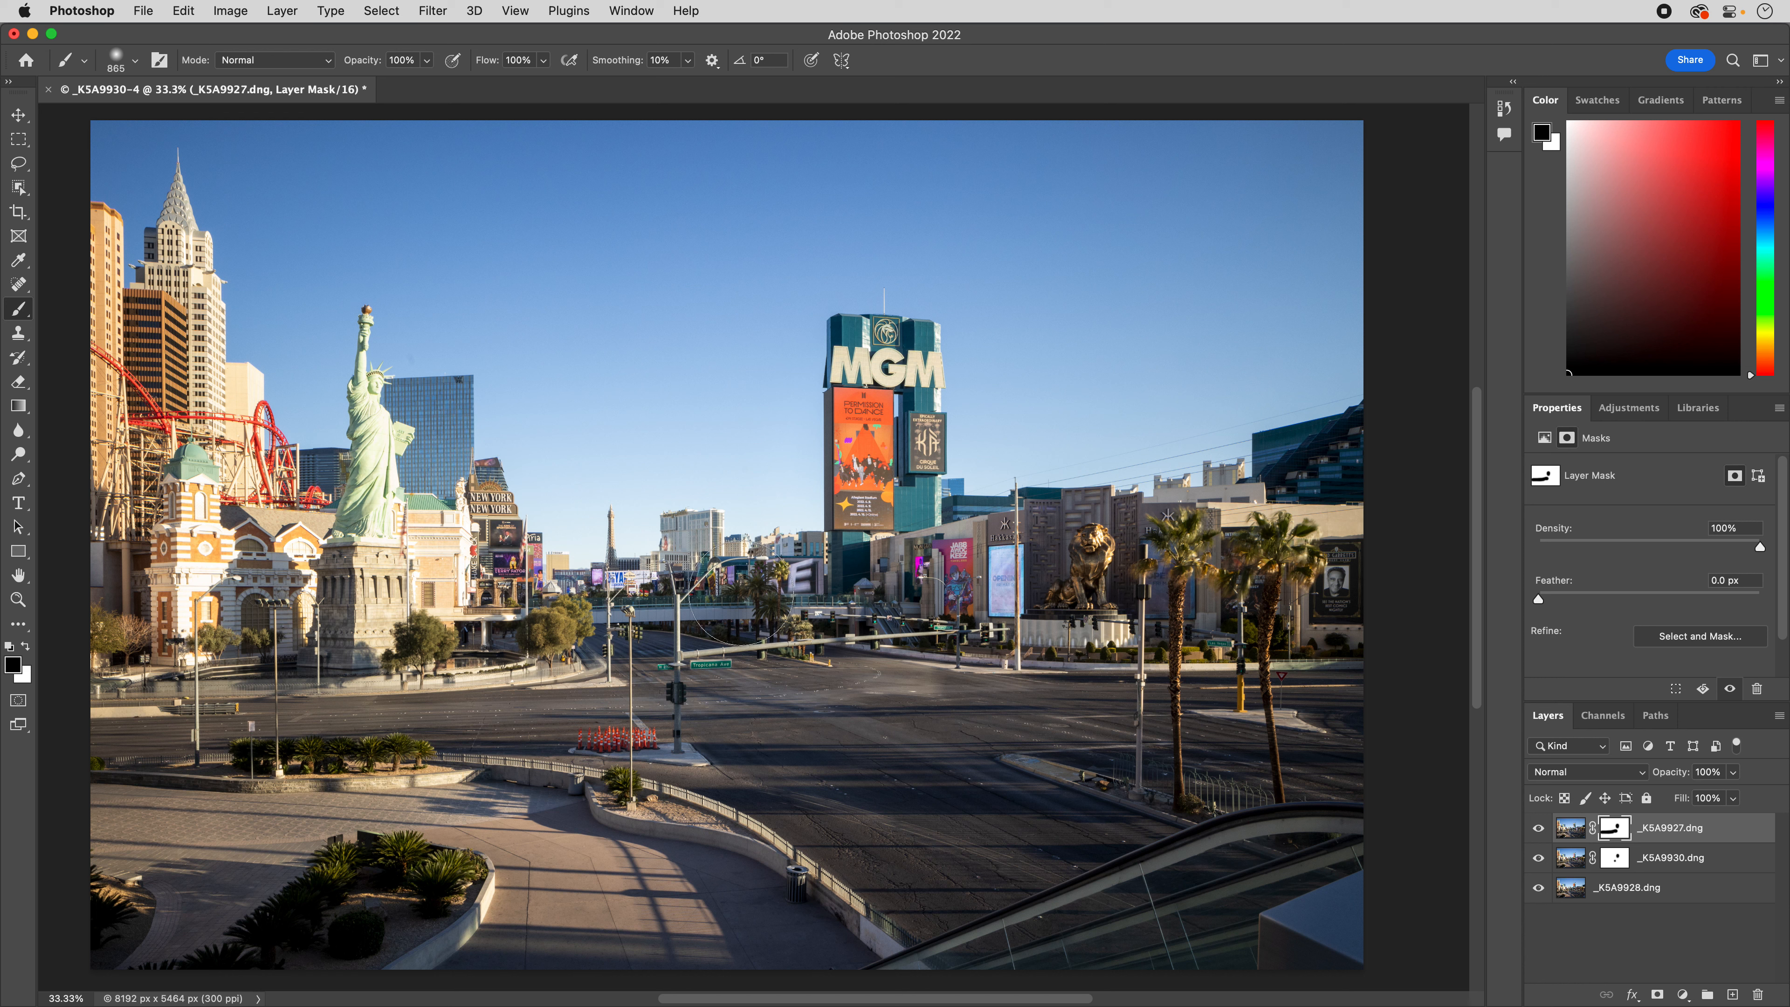
{"action": "left_click_drag", "start_coordinate": [987, 590], "coordinate": [1009, 577]}
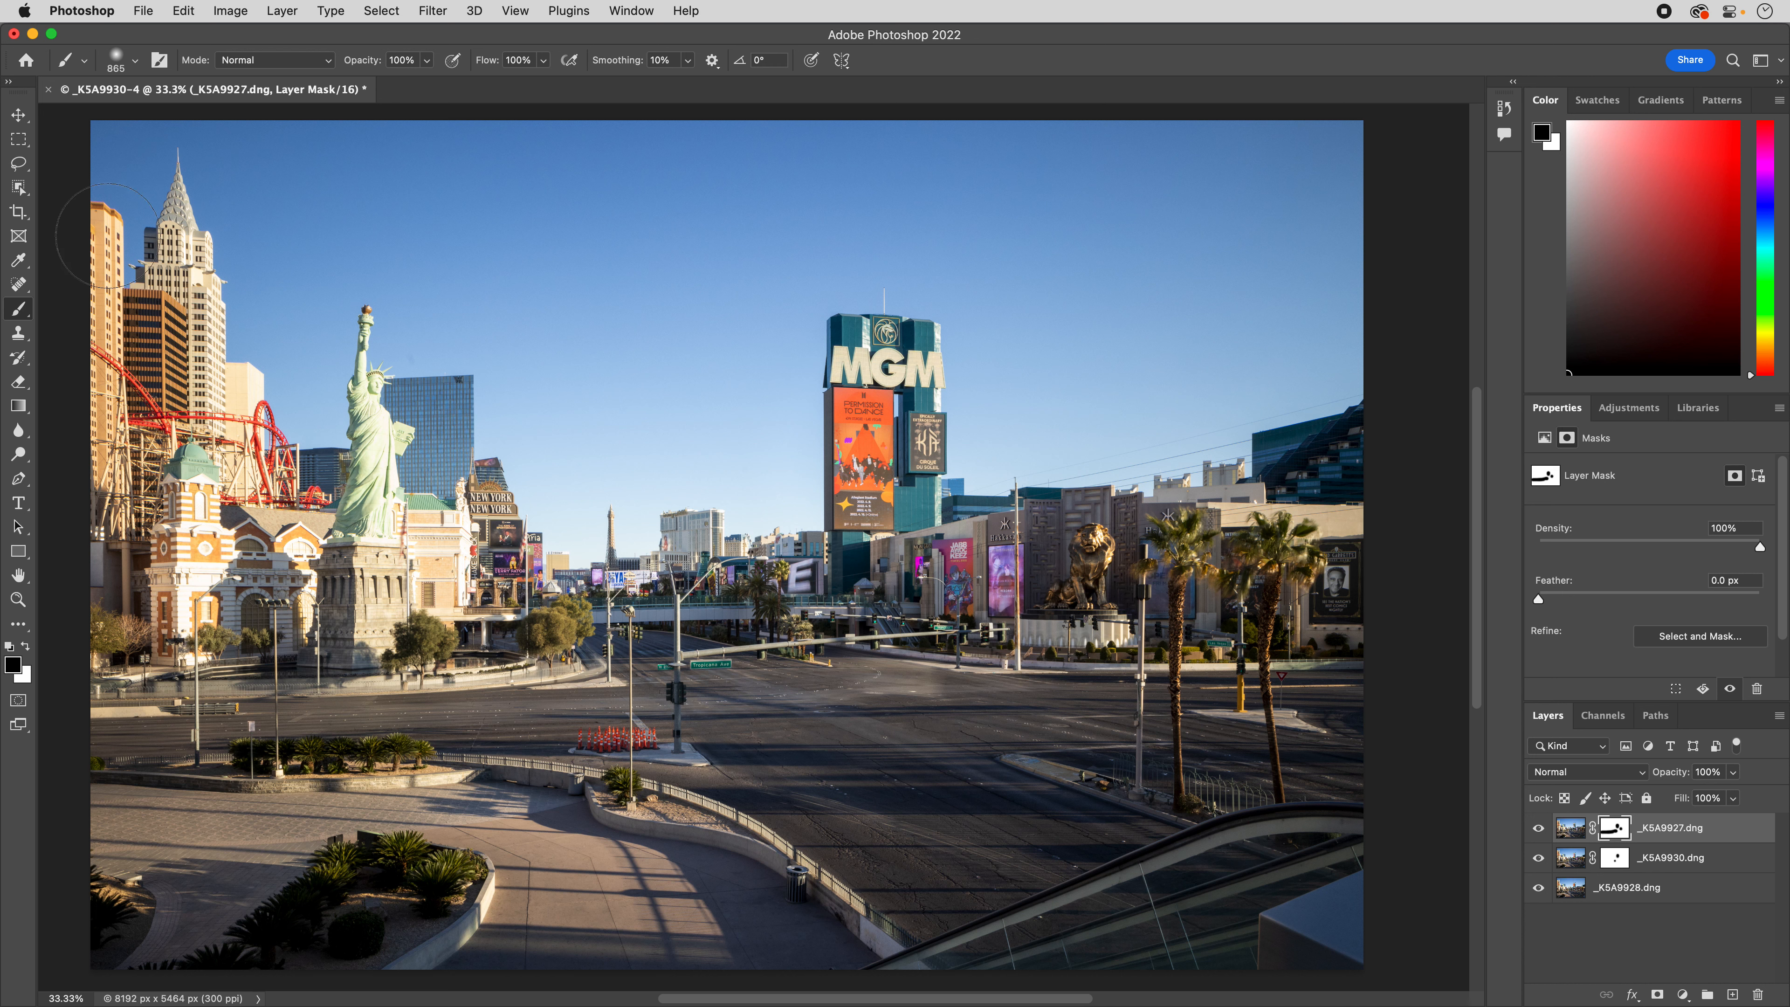
Save the composite as _K5A9927-Edit.psd in the 20220425-Layers folder in Photoshop format.
{"action": "left_click", "coordinate": [143, 10]}
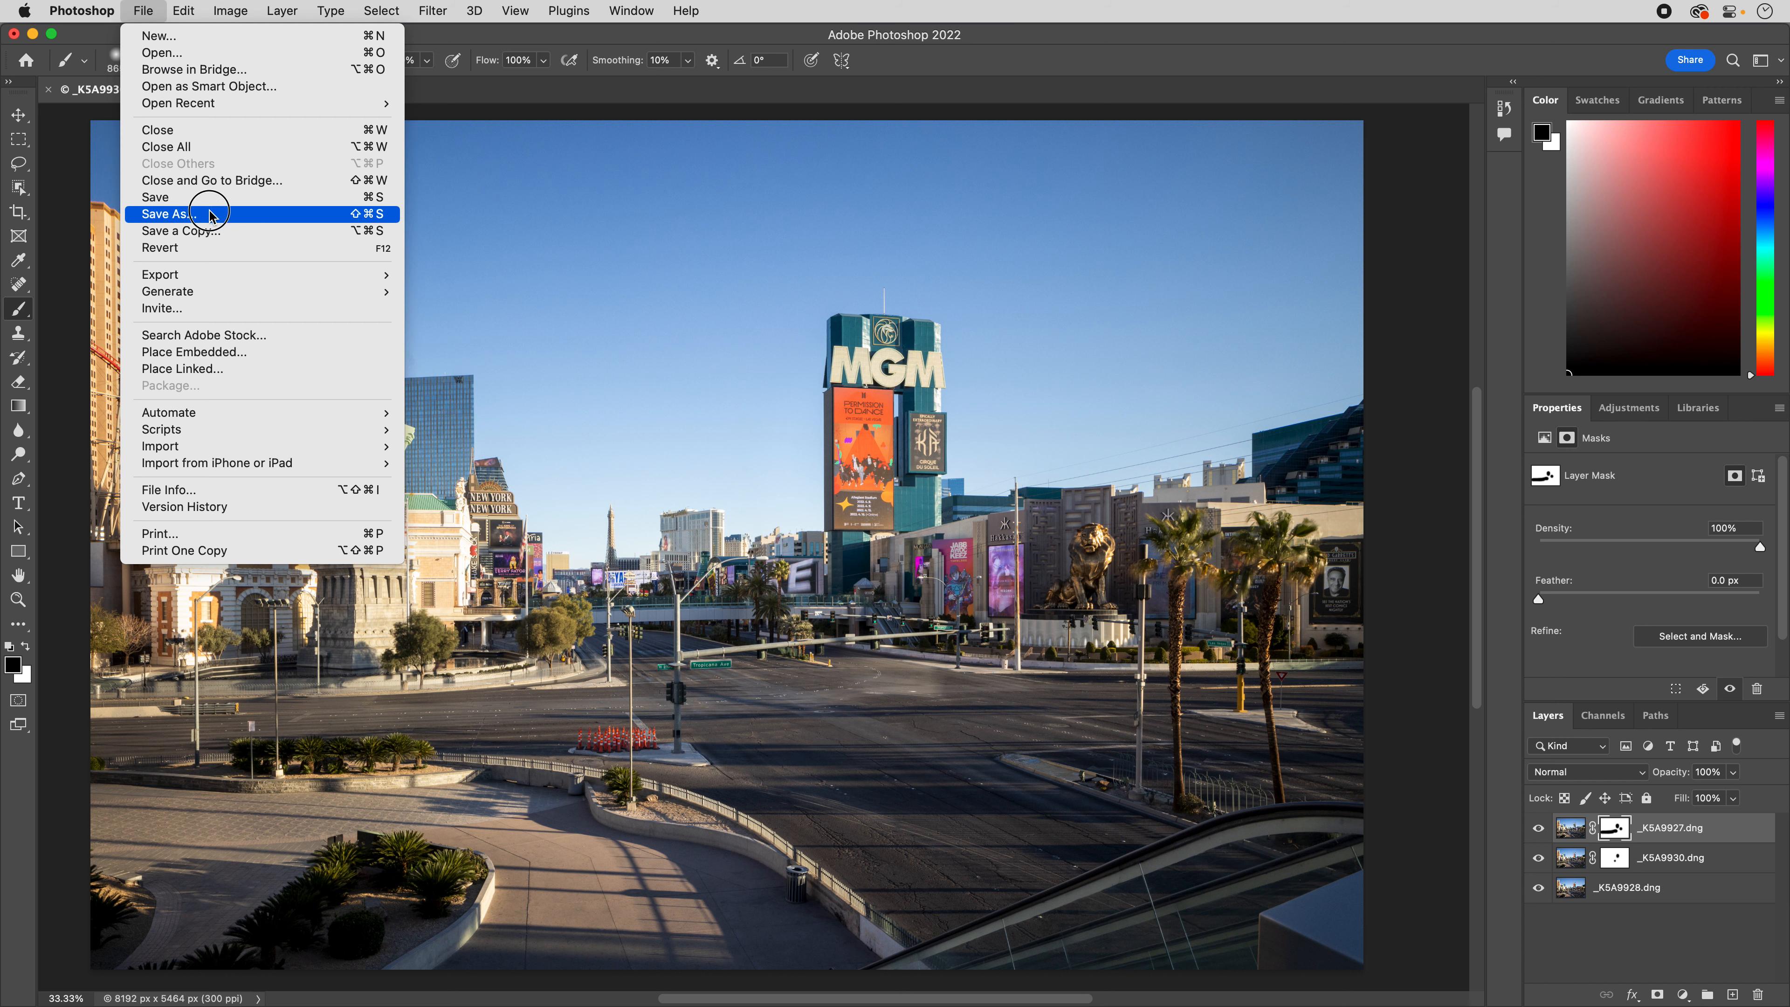
{"action": "left_click", "coordinate": [190, 214]}
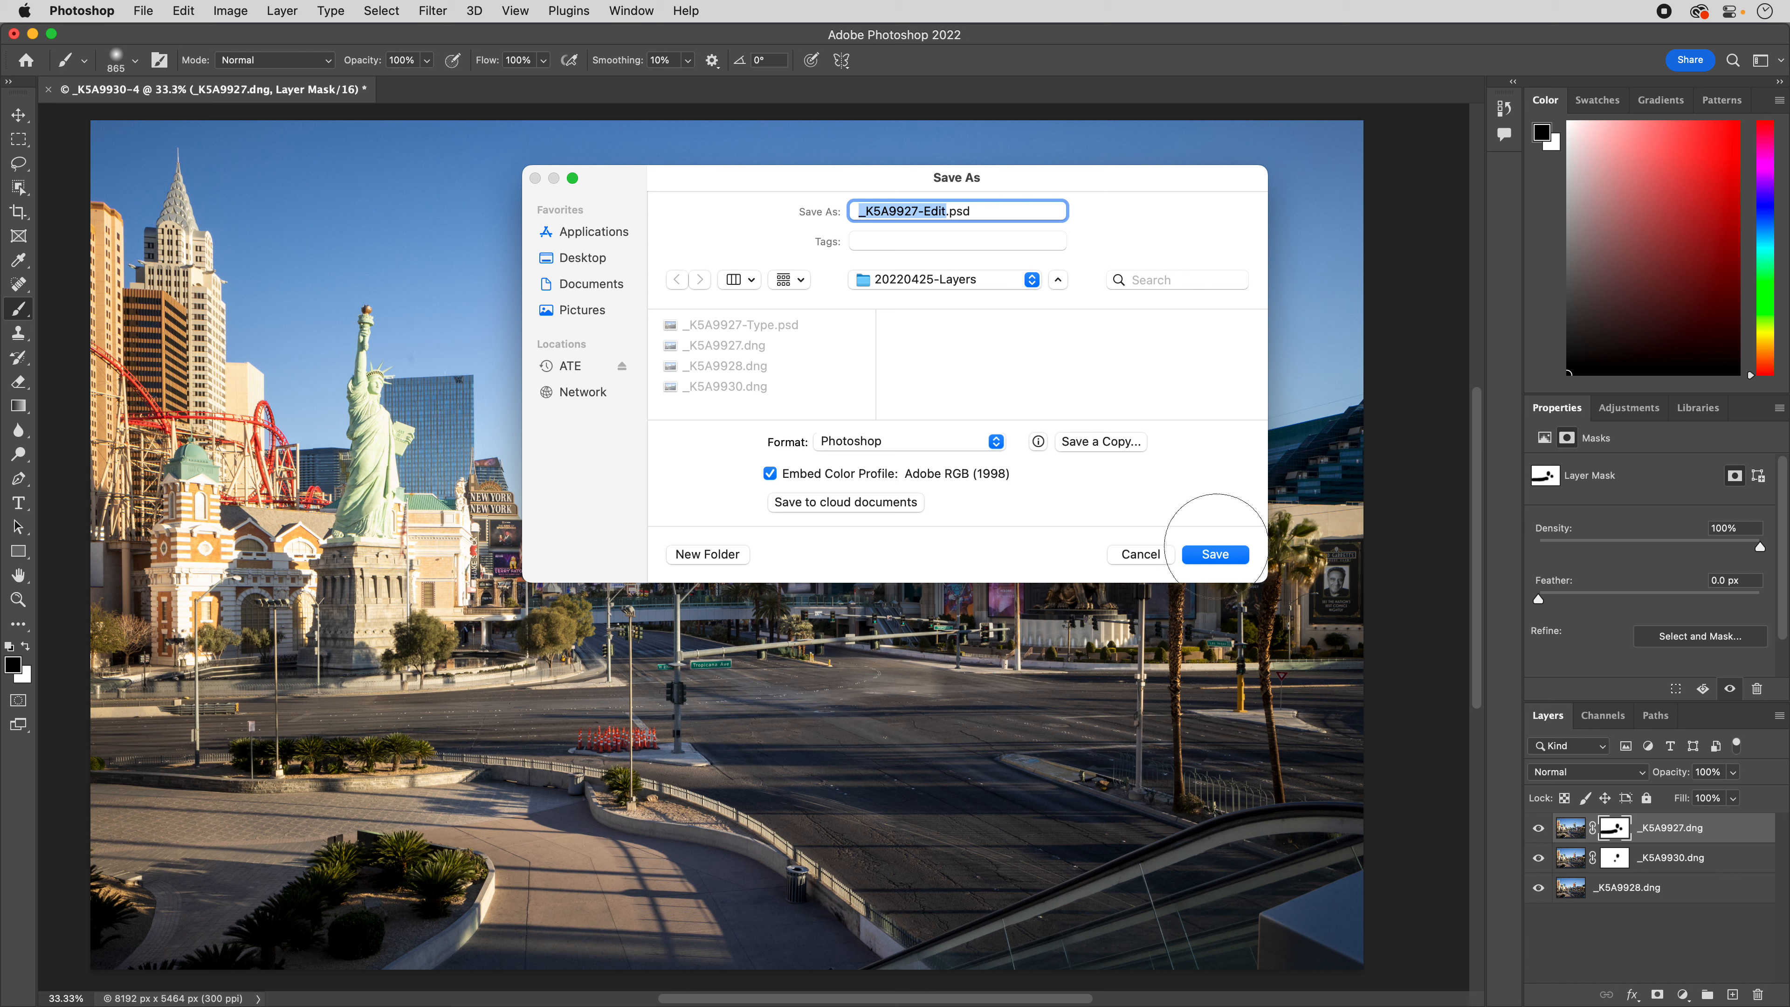
{"action": "left_click", "coordinate": [1215, 553]}
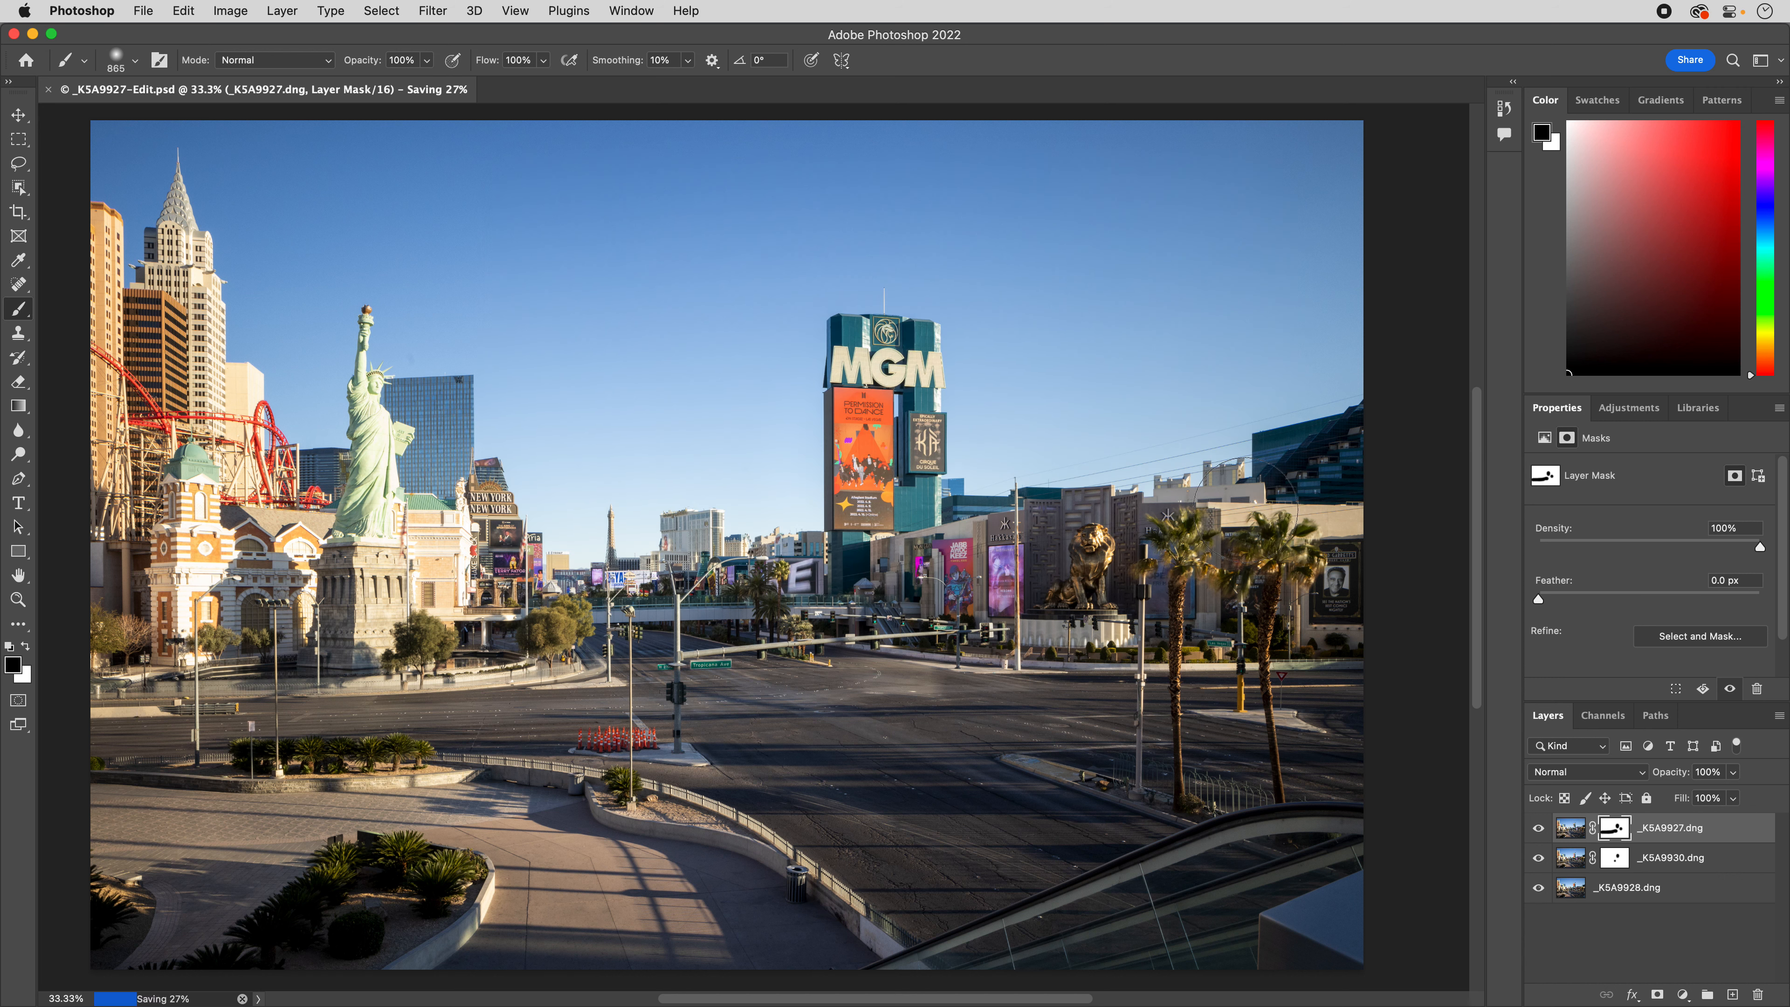
Check the save progress in Photoshop, then switch to Lightroom Classic and display the saved _K5A9927-Edit.psd.
{"action": "scroll", "coordinate": [1246, 509], "scroll_direction": "down", "scroll_amount": 5}
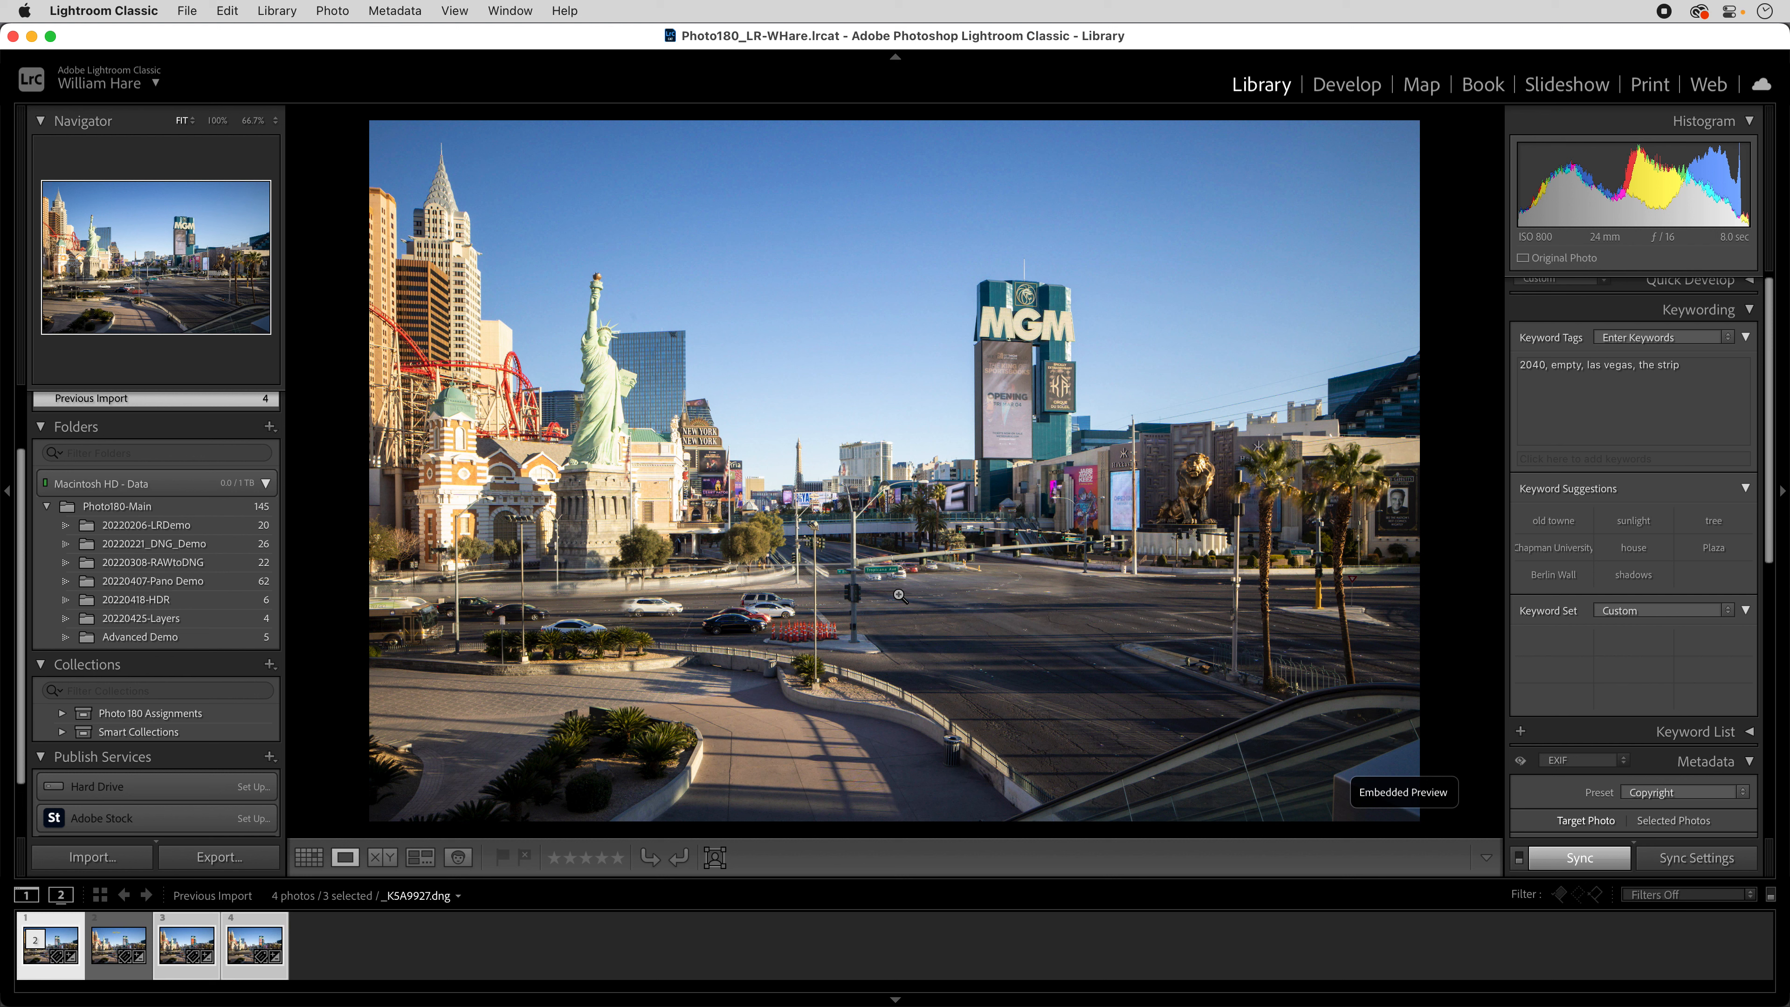
{"action": "mouse_move", "coordinate": [1008, 997]}
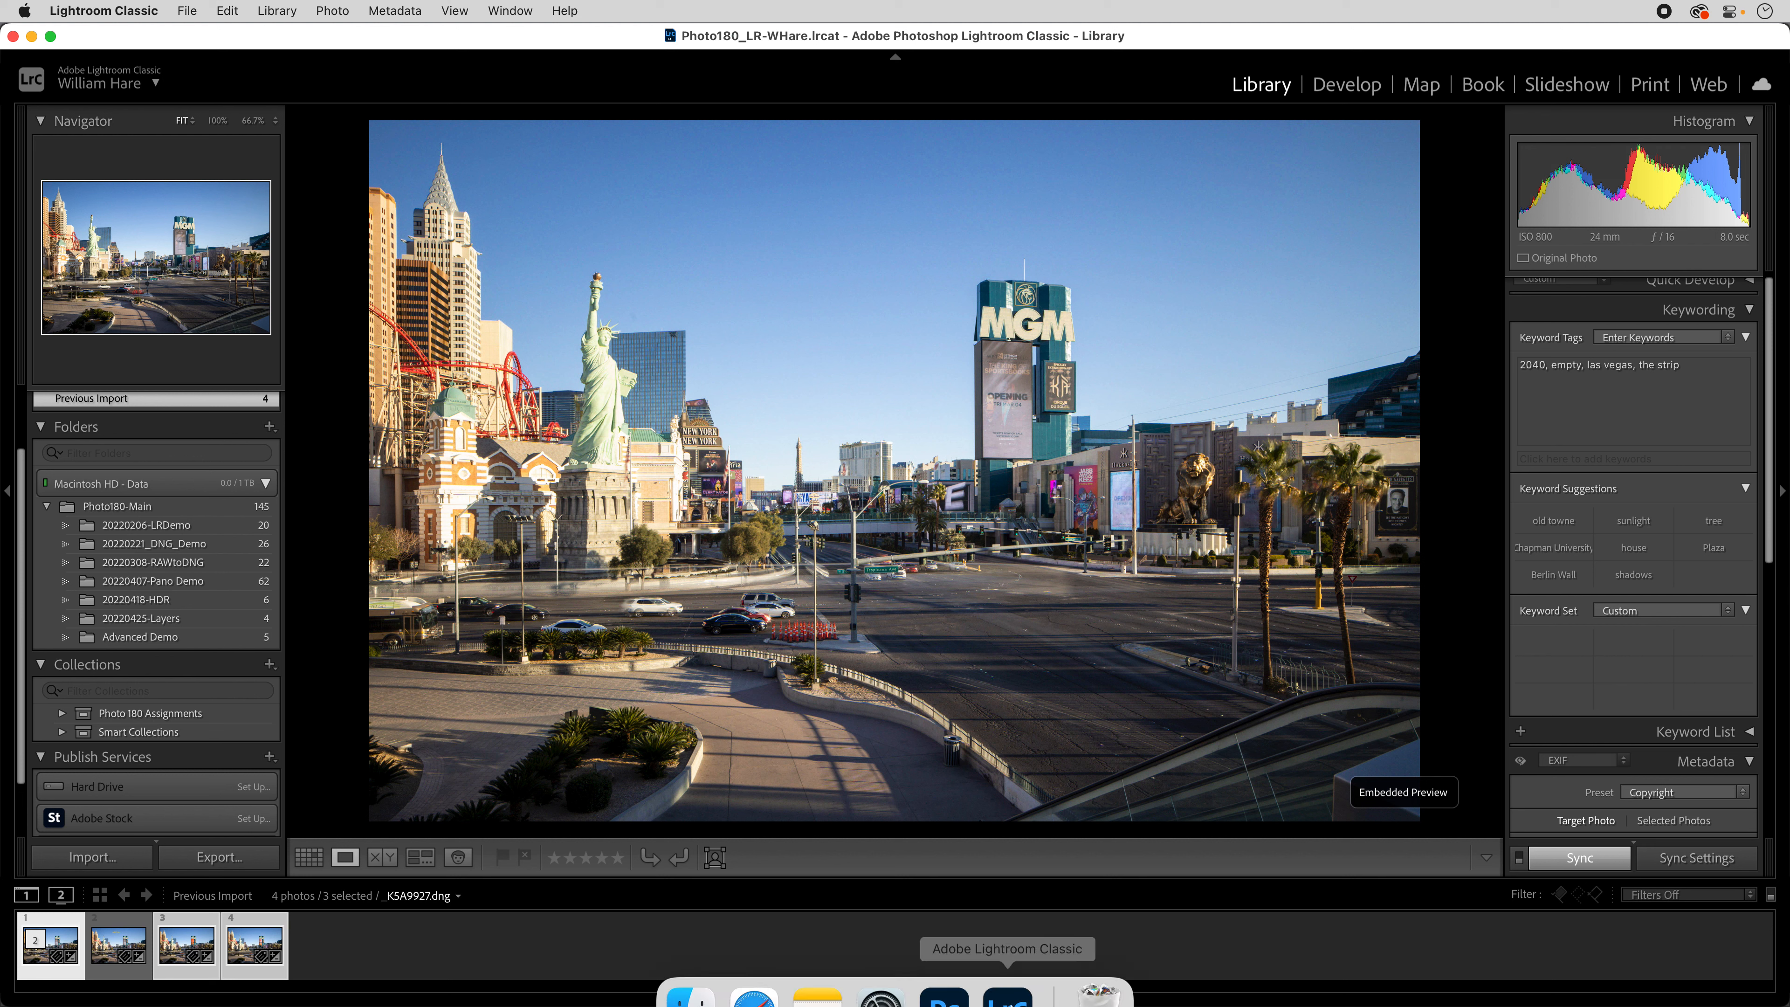
{"action": "left_click", "coordinate": [944, 964]}
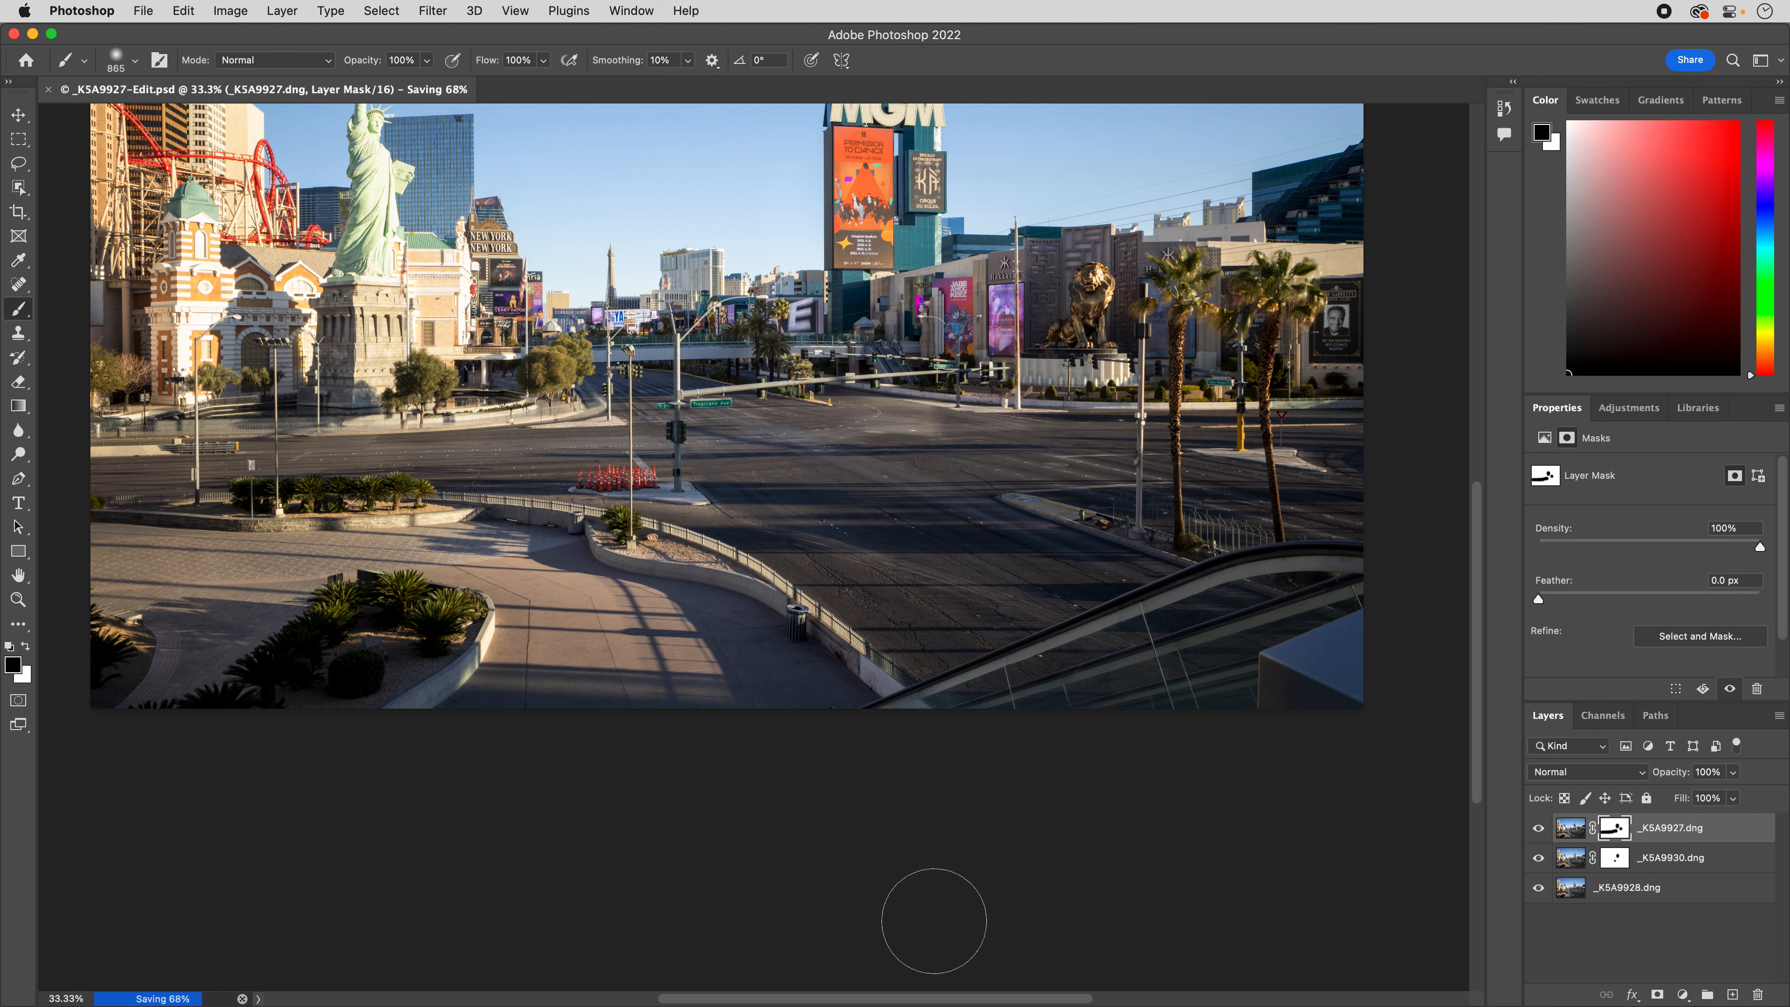
{"action": "scroll", "coordinate": [933, 921], "scroll_direction": "up", "scroll_amount": 5}
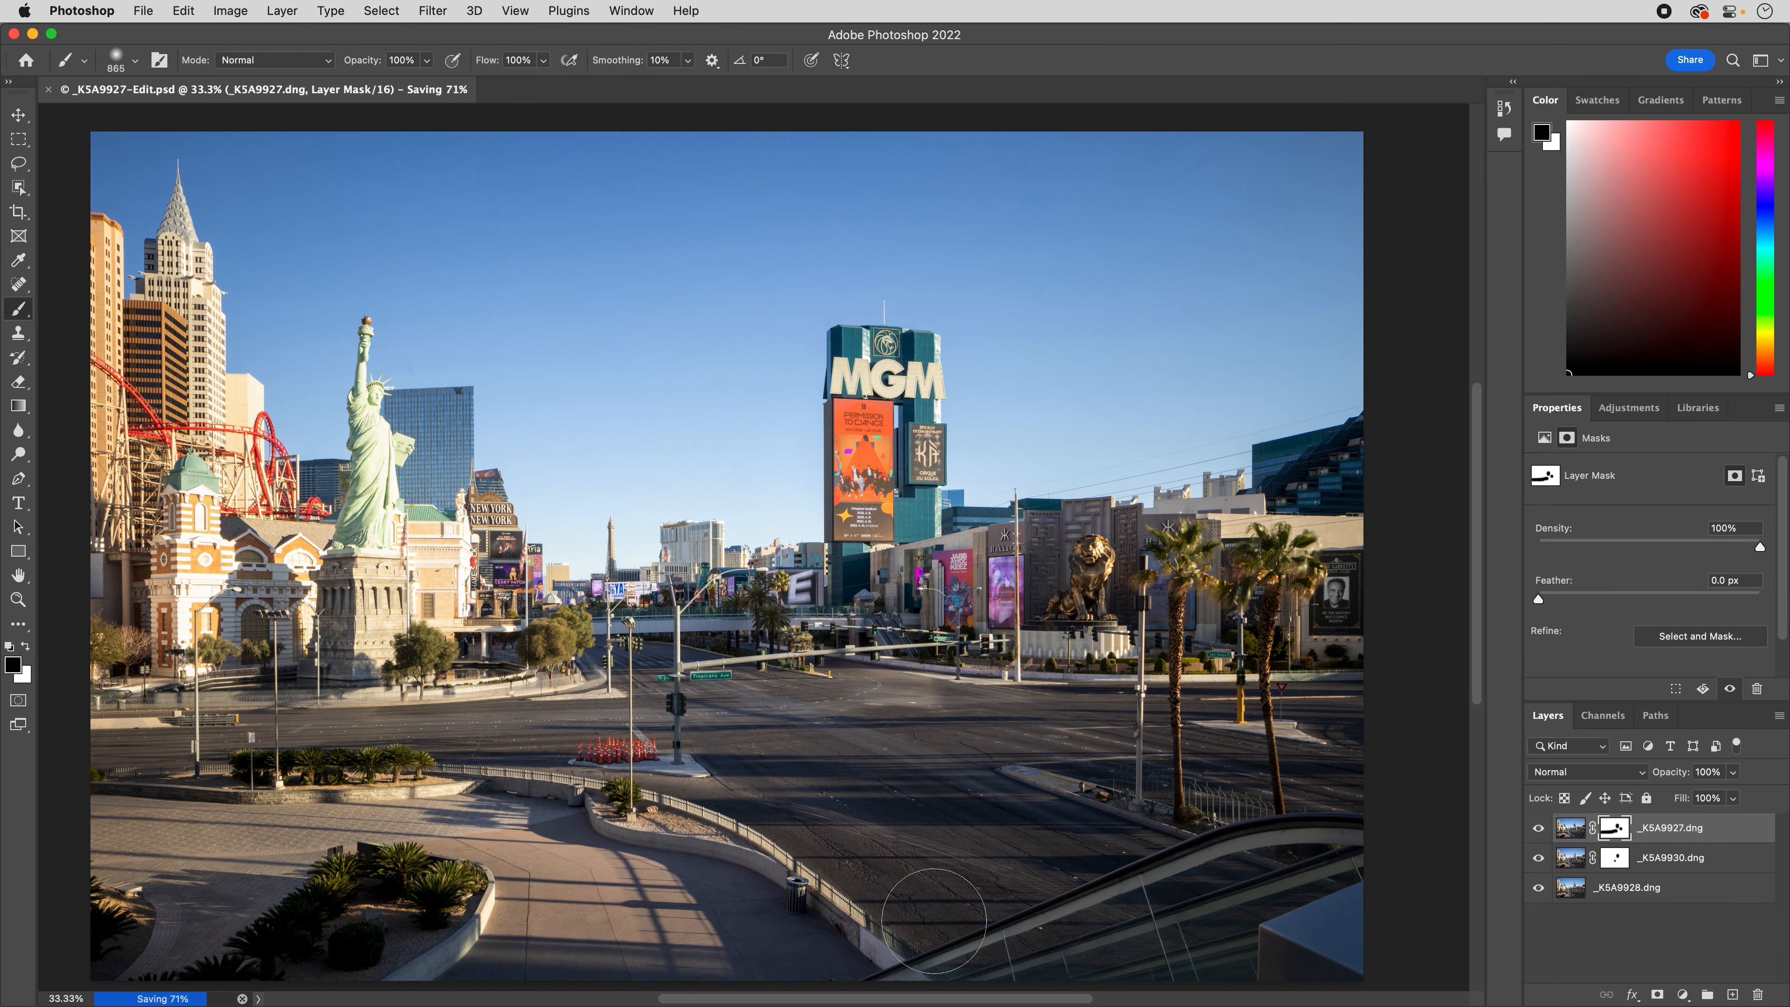
{"action": "left_click", "coordinate": [1020, 973]}
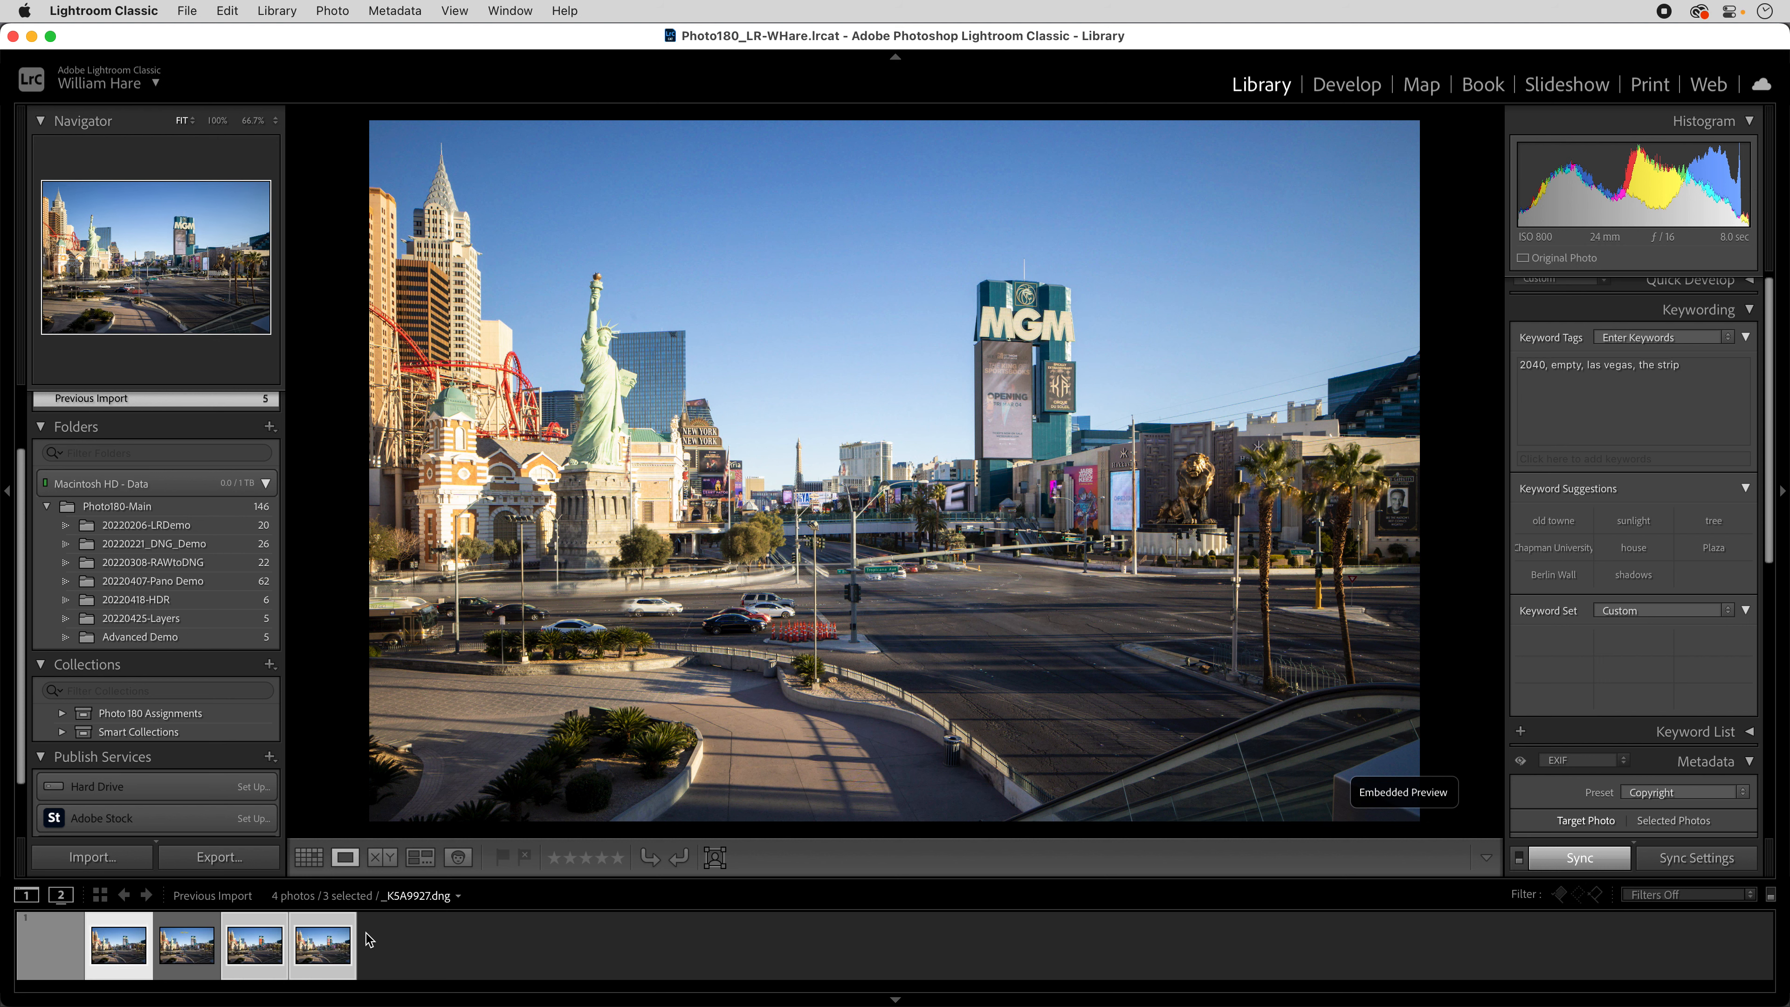
{"action": "left_click", "coordinate": [269, 952]}
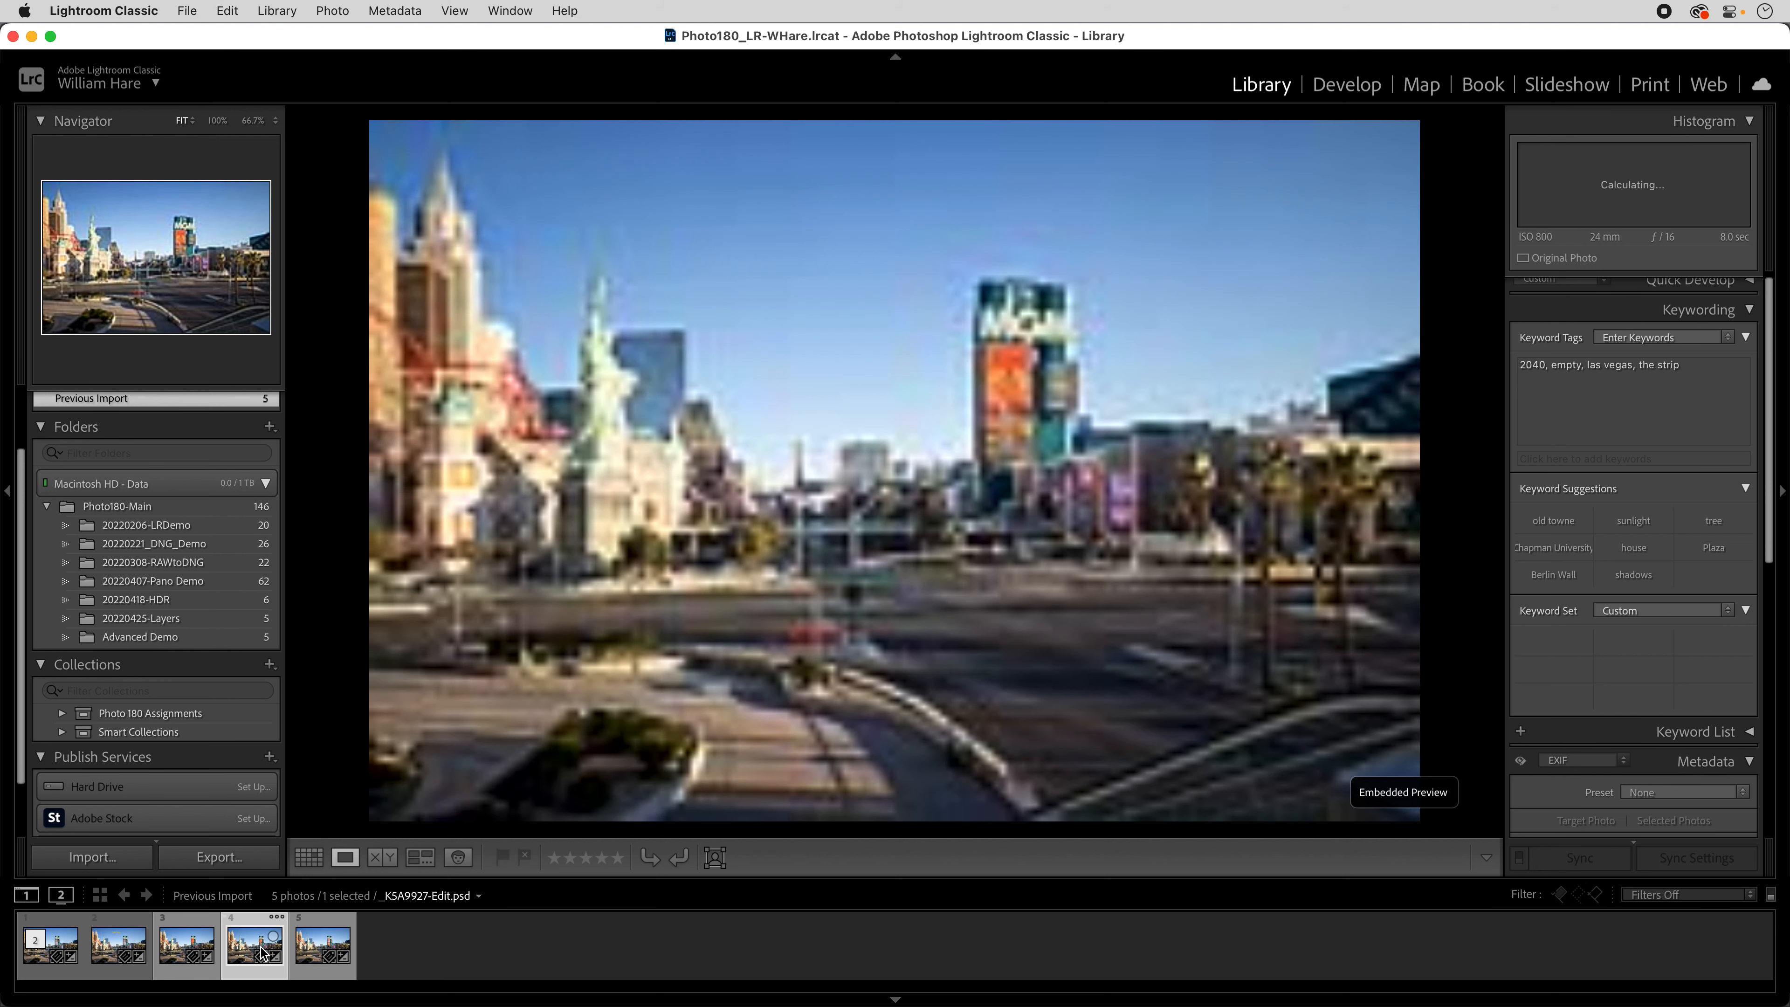